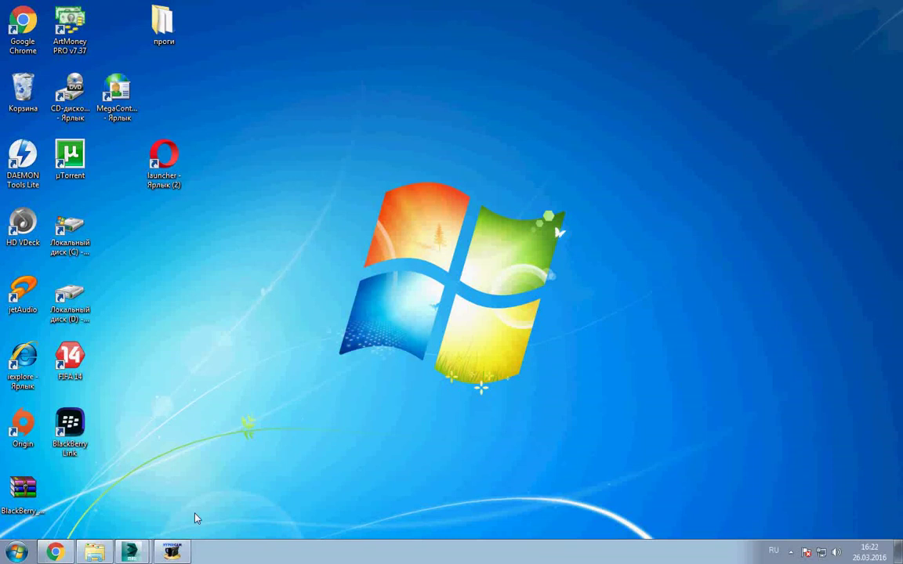
# Step: Show the Ford Model T with edged faces and ungroup it into separate parts
pyautogui.click(117, 495)
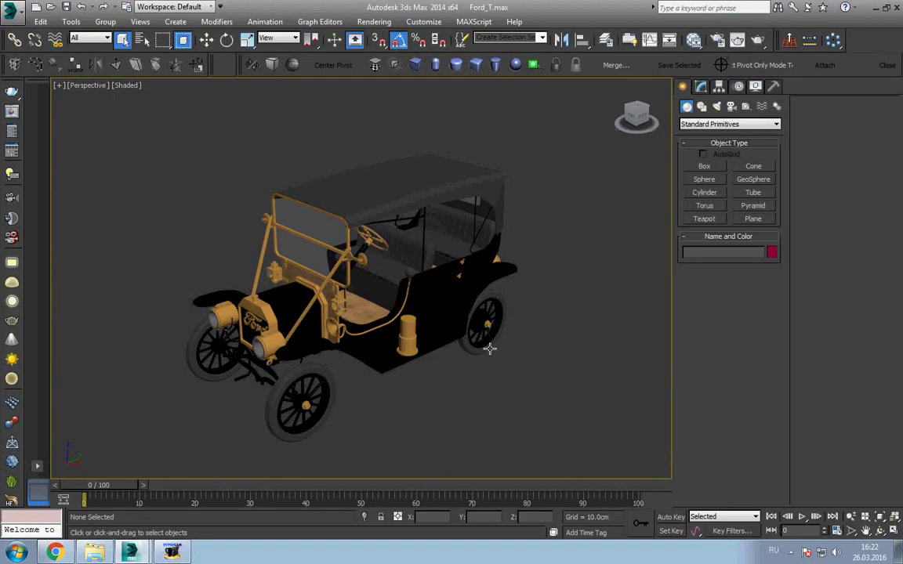
pyautogui.click(490, 348)
pyautogui.press('F4')
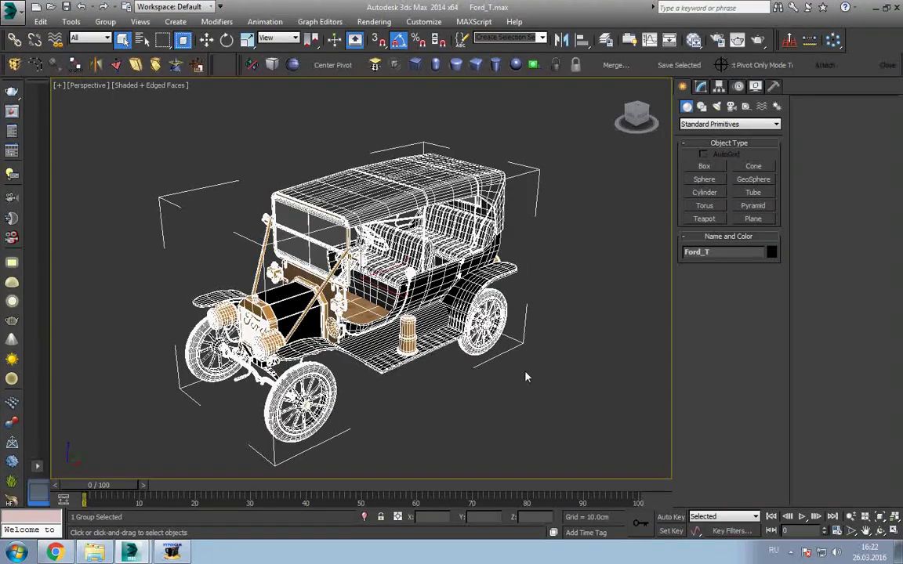
pyautogui.click(105, 21)
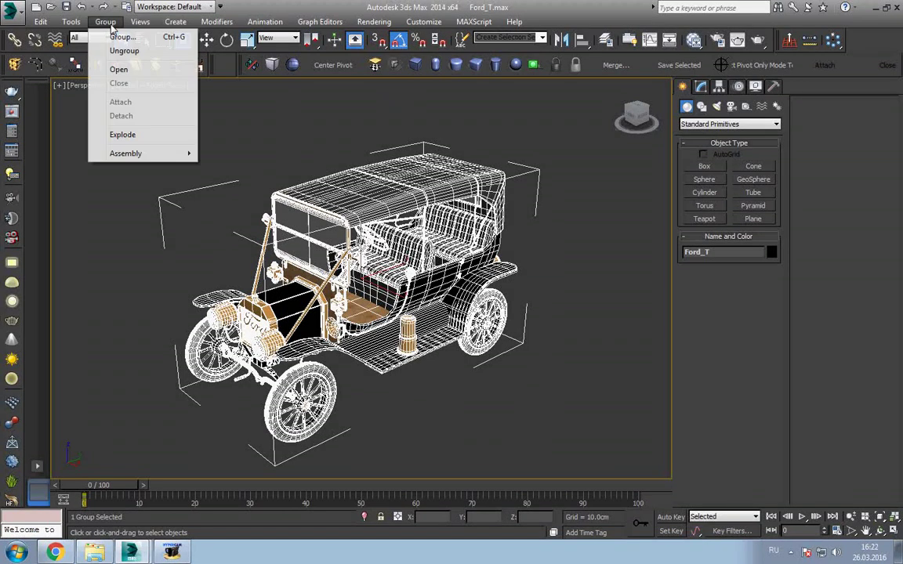
pyautogui.click(125, 52)
# Step: Ctrl-select the four wheels of the Model T
pyautogui.click(243, 109)
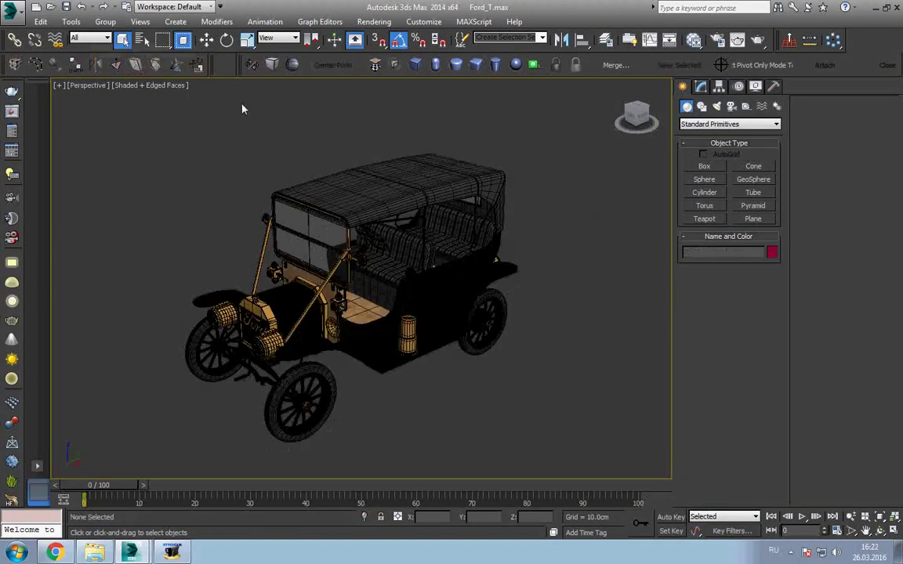
pyautogui.click(335, 406)
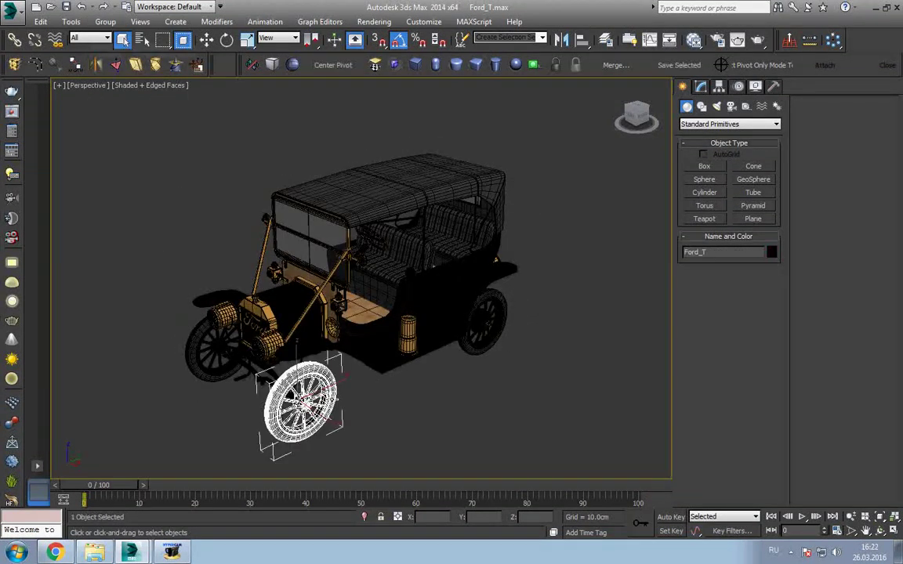
pyautogui.keyDown('ctrl'); pyautogui.click(502, 333); pyautogui.keyUp('ctrl')
pyautogui.keyDown('ctrl'); pyautogui.click(216, 343); pyautogui.keyUp('ctrl')
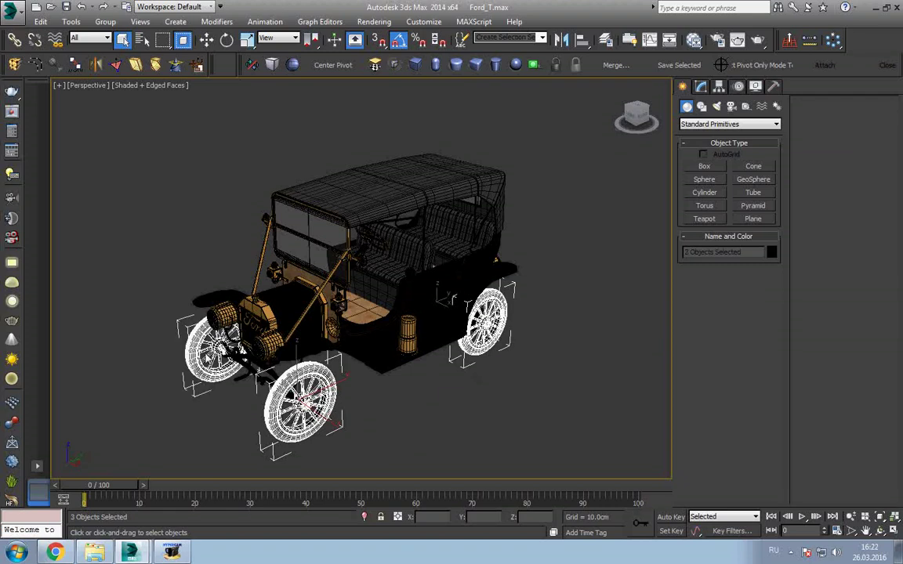
pyautogui.moveTo(217, 342)
pyautogui.keyDown('alt'); pyautogui.mouseDown(button='middle')
pyautogui.moveTo(199, 413)
pyautogui.moveTo(259, 384)
pyautogui.mouseUp(button='middle'); pyautogui.keyUp('alt')
pyautogui.keyDown('ctrl'); pyautogui.click(199, 413); pyautogui.keyUp('ctrl')
pyautogui.scroll(5, 283, 382)
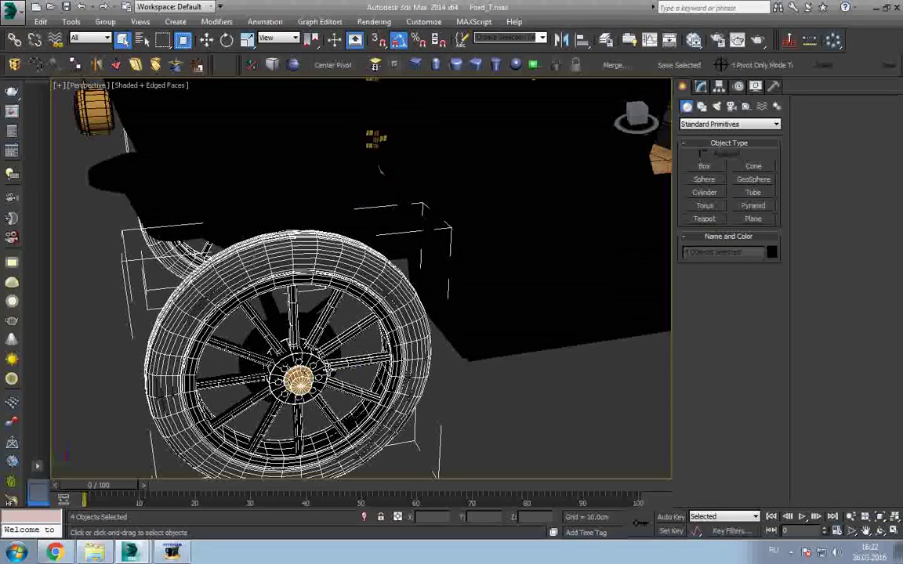
# Step: Reselect a wheel from a close-up view of the car
pyautogui.click(406, 395)
pyautogui.click(361, 354)
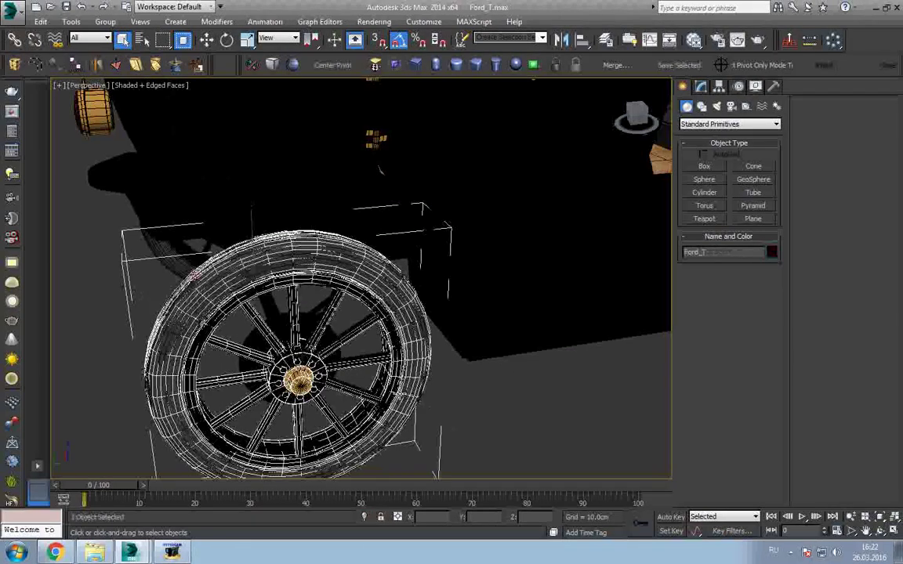
pyautogui.scroll(-5, 344, 384)
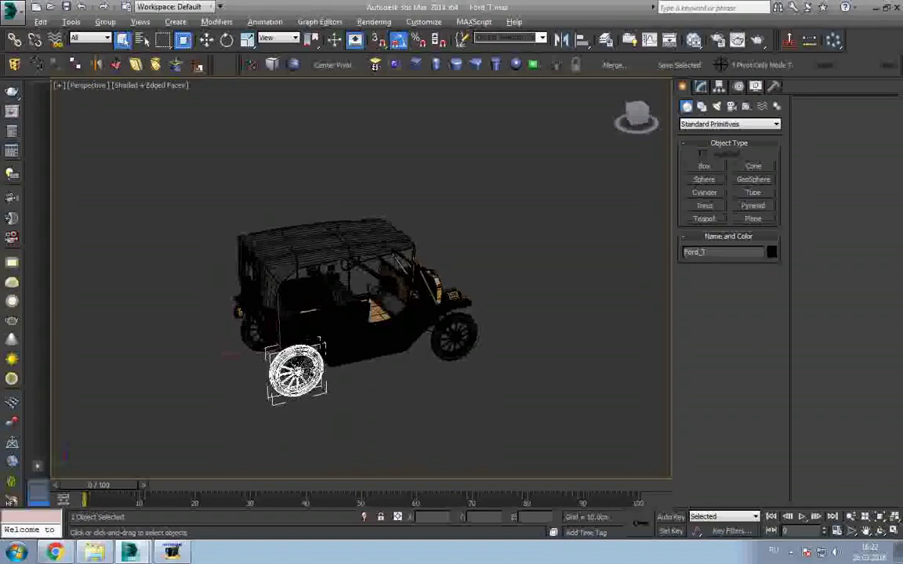
pyautogui.keyDown('alt'); pyautogui.moveTo(275, 337); pyautogui.dragTo(276, 337, button='middle'); pyautogui.keyUp('alt')
pyautogui.scroll(5, 283, 334)
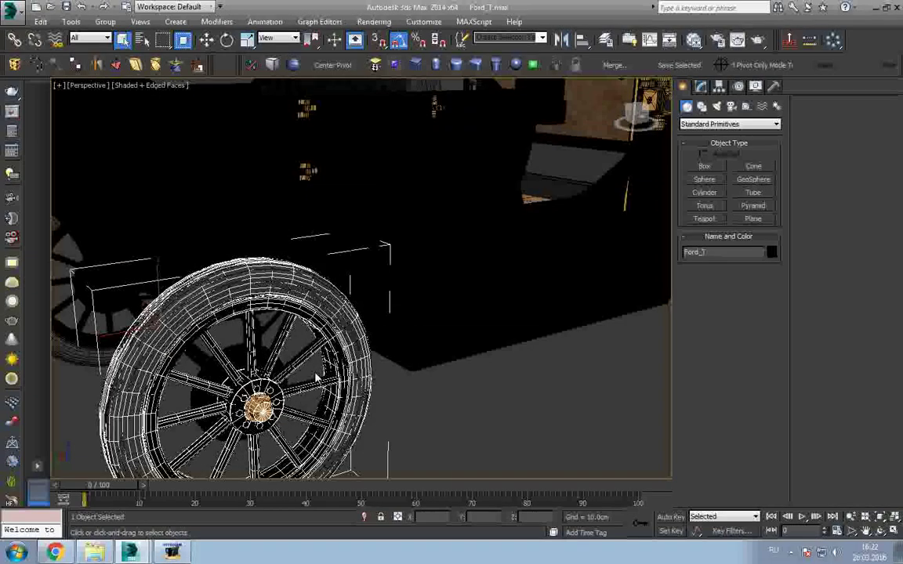
# Step: Frame the rear wheel and add both rear wheels to the selection
pyautogui.click(283, 334)
pyautogui.click(327, 332)
pyautogui.scroll(-5, 326, 332)
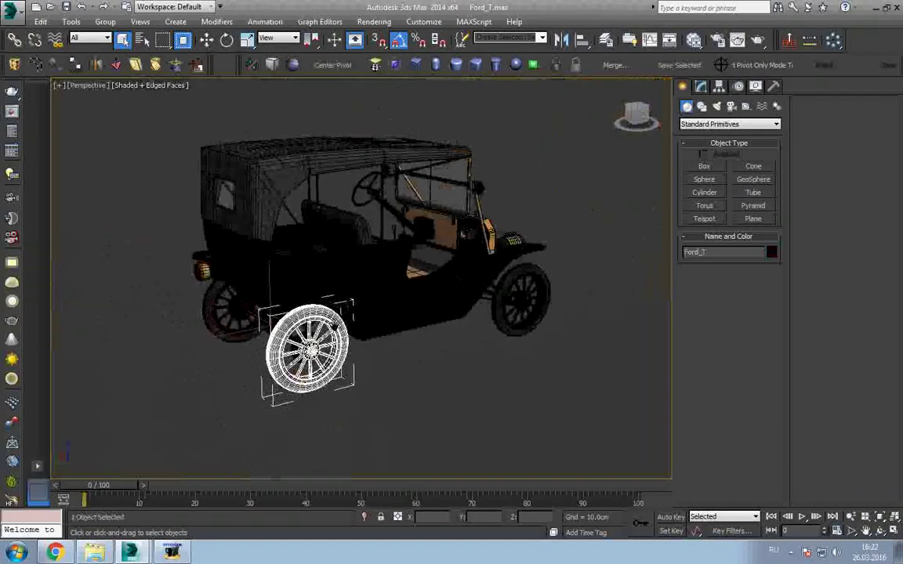
pyautogui.press('z')
pyautogui.scroll(-2, 527, 301)
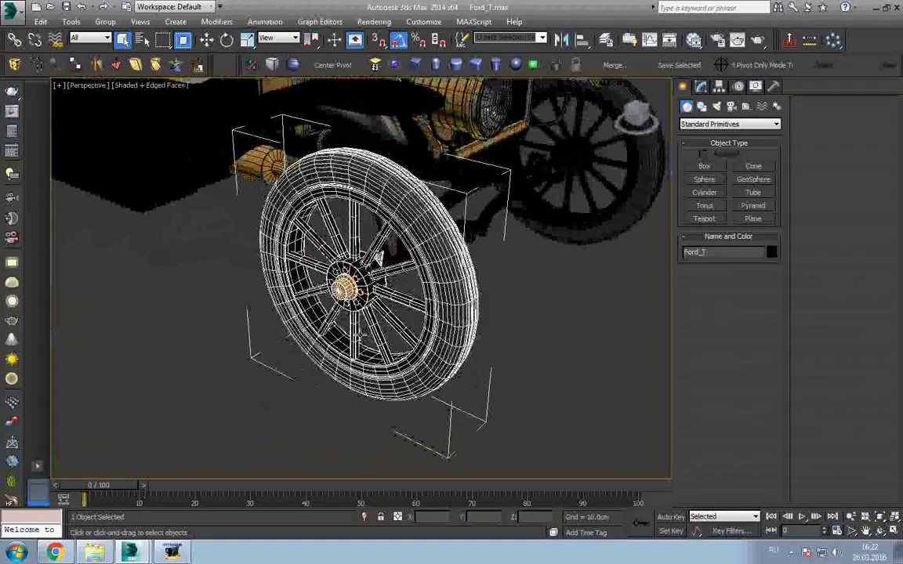
pyautogui.scroll(-2, 533, 296)
pyautogui.scroll(-1, 539, 291)
pyautogui.scroll(-1, 548, 274)
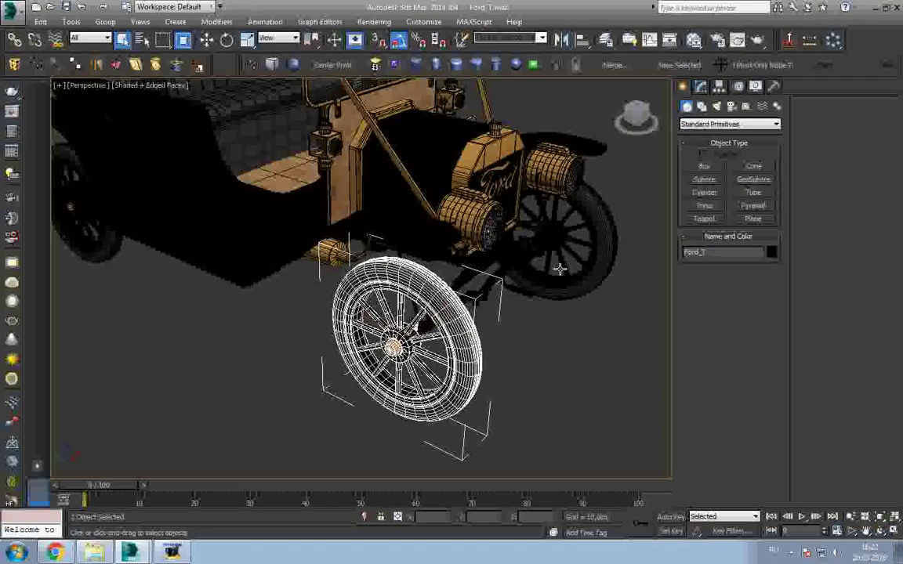
pyautogui.scroll(-6, 502, 298)
pyautogui.scroll(5, 533, 314)
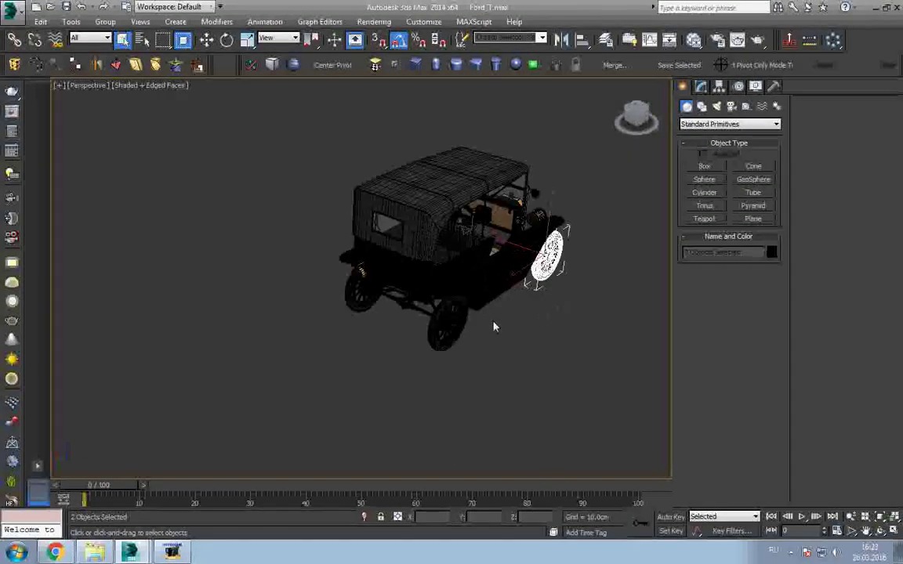
pyautogui.keyDown('ctrl'); pyautogui.click(447, 323); pyautogui.keyUp('ctrl')
pyautogui.moveTo(391, 333)
pyautogui.keyDown('alt'); pyautogui.mouseDown(button='middle')
pyautogui.moveTo(544, 332)
pyautogui.moveTo(490, 326)
pyautogui.moveTo(516, 343)
pyautogui.moveTo(459, 357)
pyautogui.mouseUp(button='middle'); pyautogui.keyUp('alt')
pyautogui.scroll(5, 490, 326)
pyautogui.scroll(-4, 490, 325)
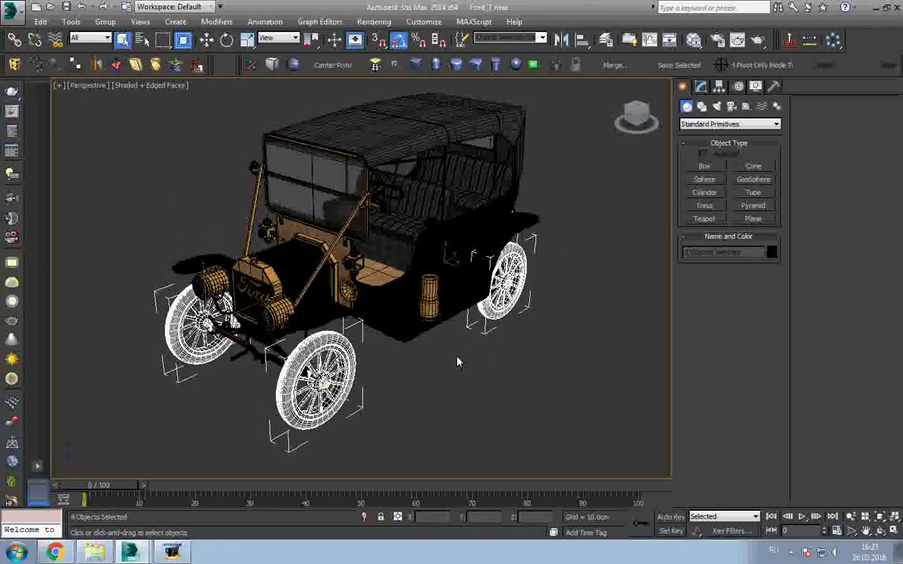
# Step: Select all parts except the four wheels and group them under the name kusov
pyautogui.hotkey('ctrl', 'a')
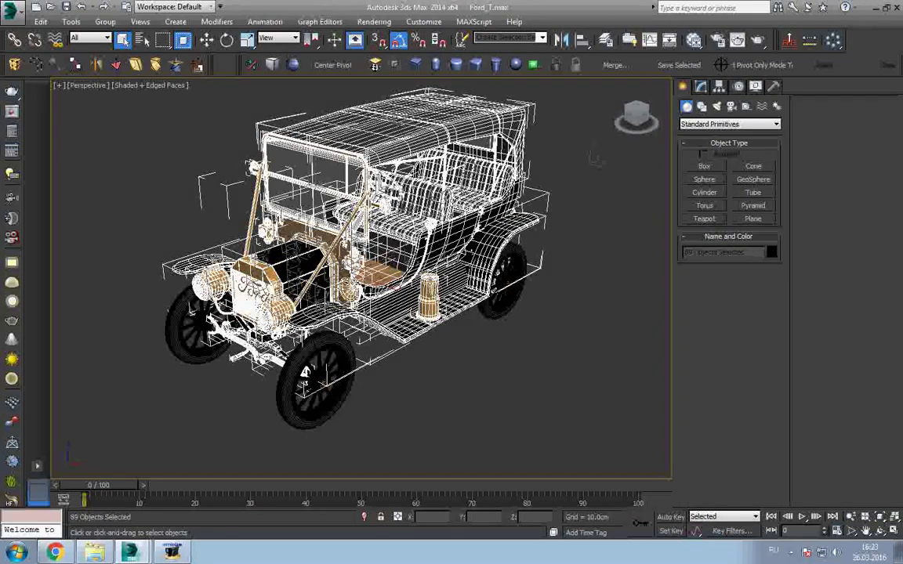
pyautogui.hotkey('ctrl', 'g')
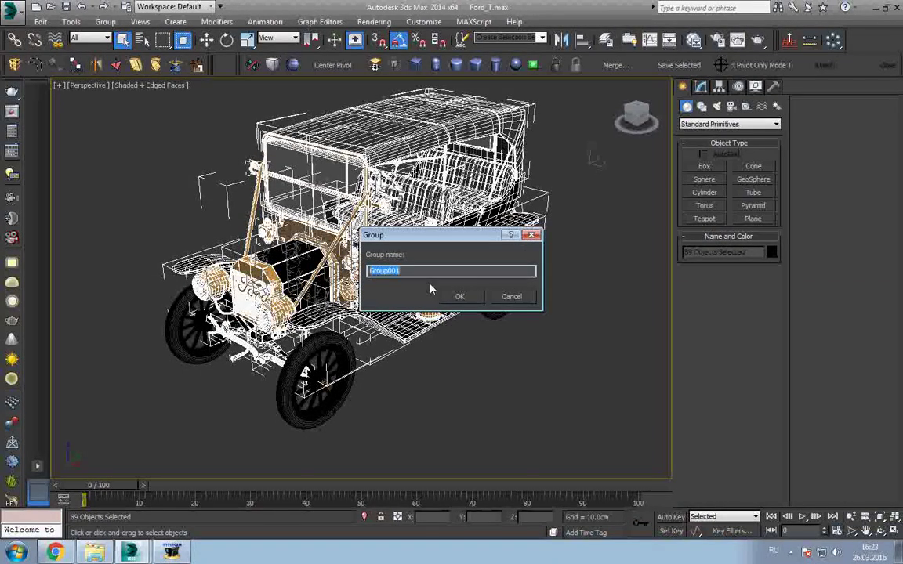
pyautogui.write('ob')
pyautogui.press('Return')
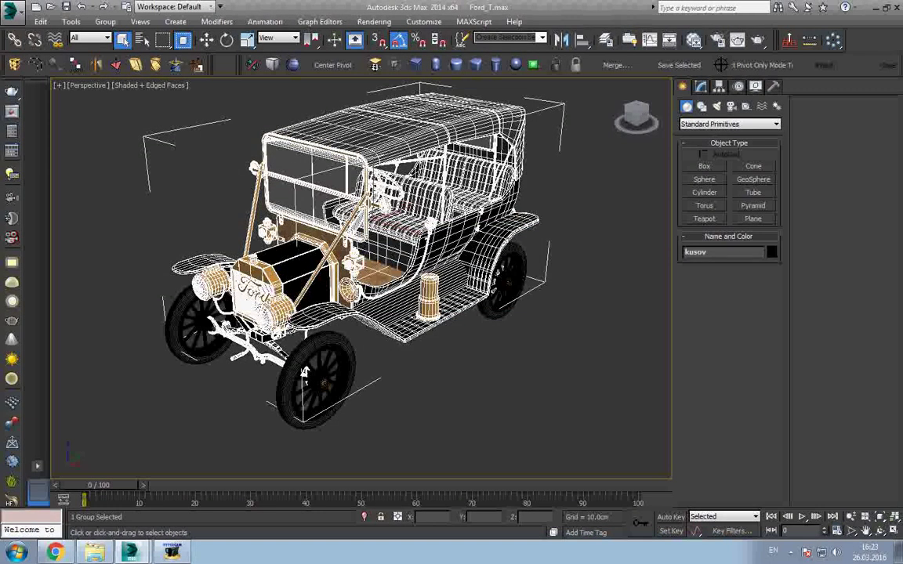
pyautogui.click(515, 336)
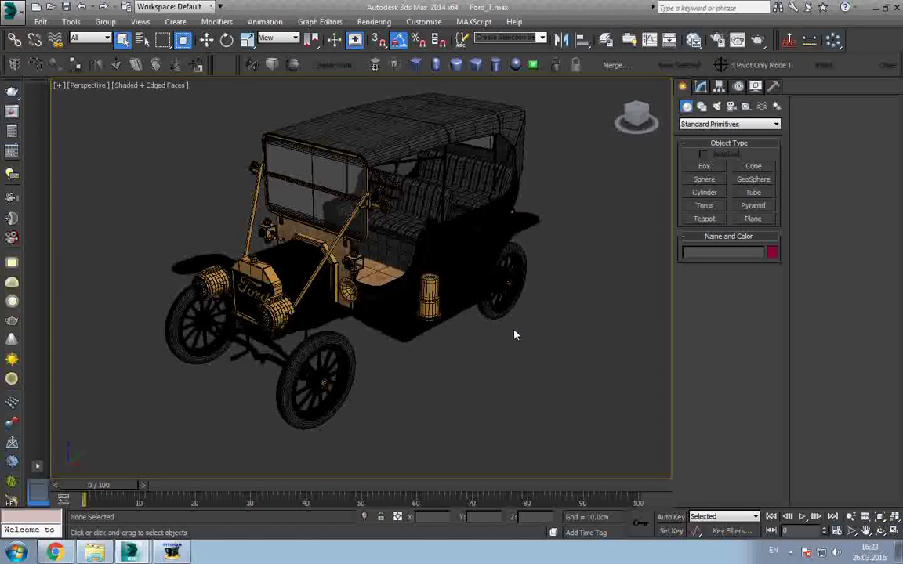
# Step: Return to plain shading and pick Craft Director Studio Util from the More utilities list
pyautogui.press('F4')
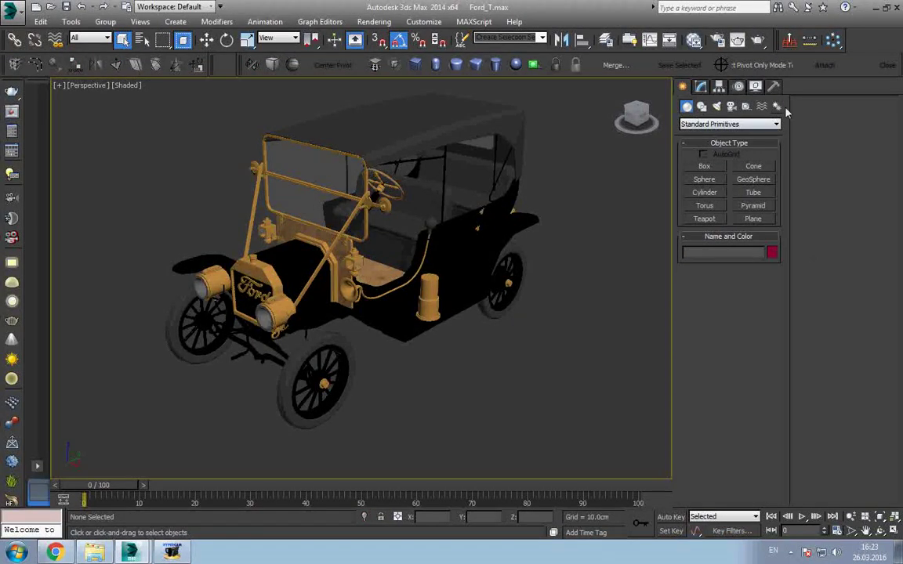
pyautogui.click(774, 87)
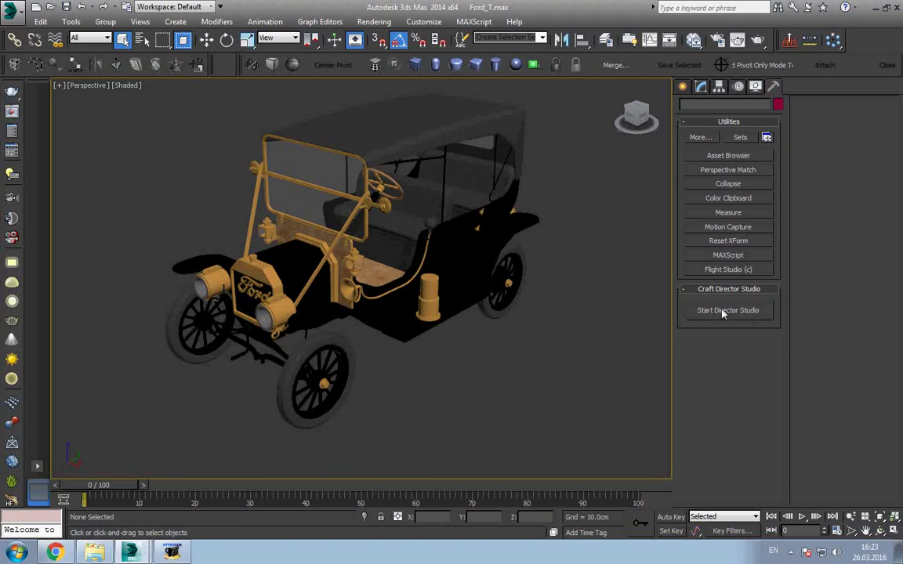
pyautogui.click(700, 138)
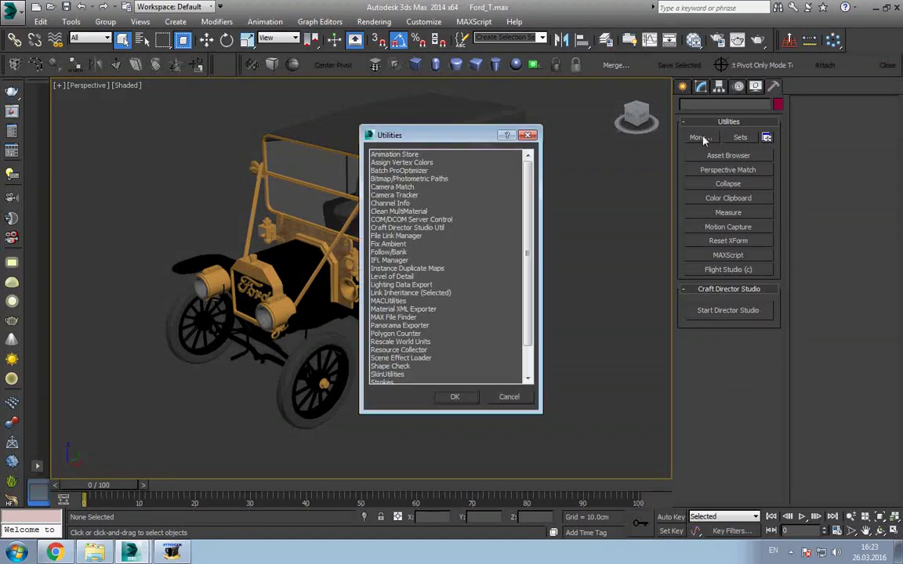
pyautogui.click(397, 228)
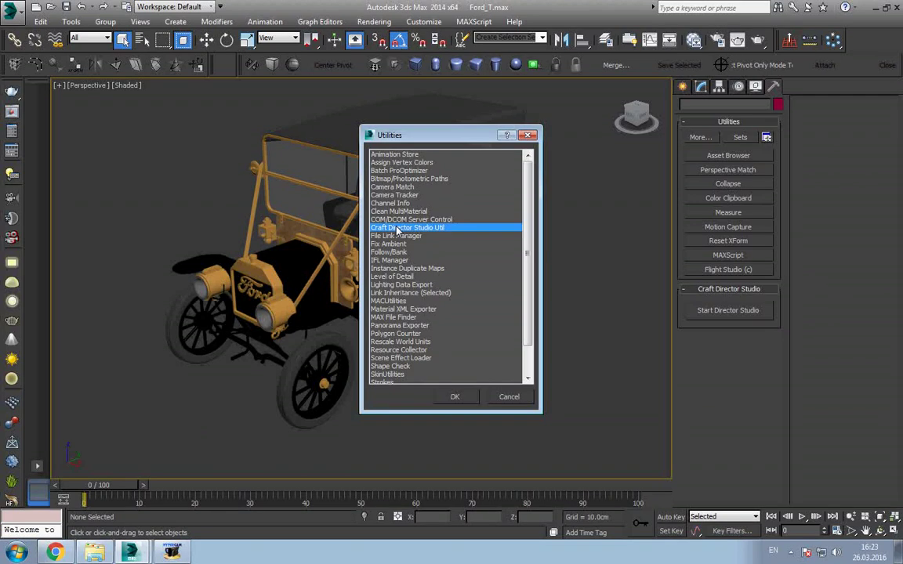
pyautogui.click(466, 399)
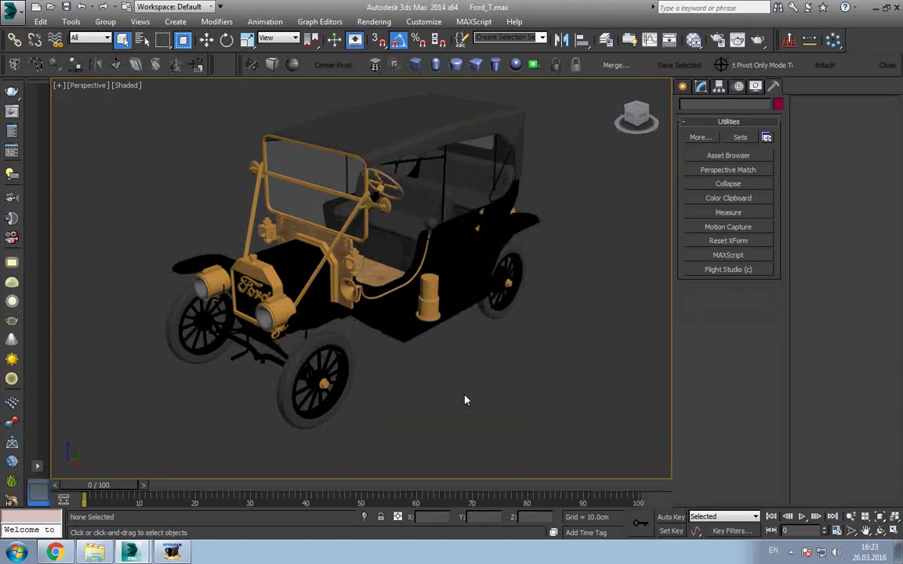
# Step: Load Craft Director Studio Util and launch Craft Director Studio
pyautogui.click(700, 138)
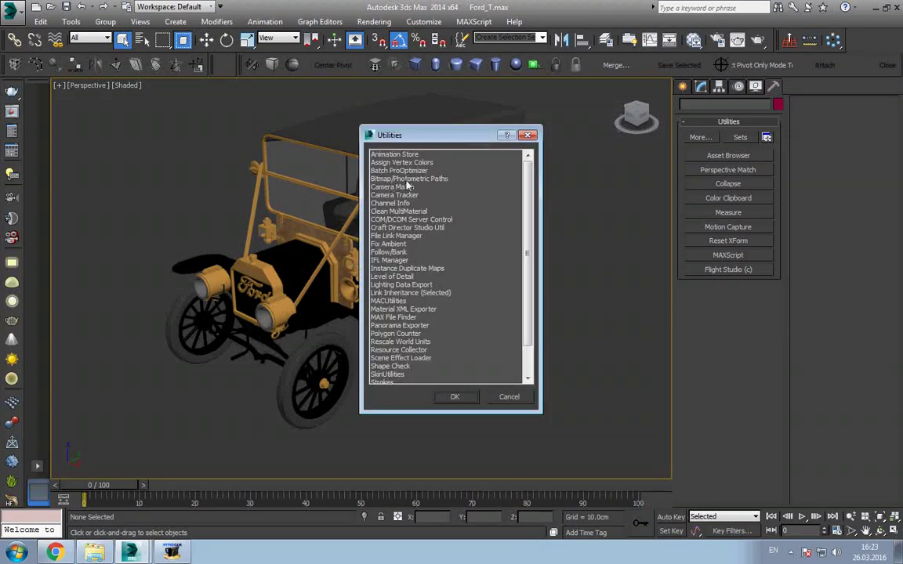
pyautogui.click(394, 227)
pyautogui.click(461, 400)
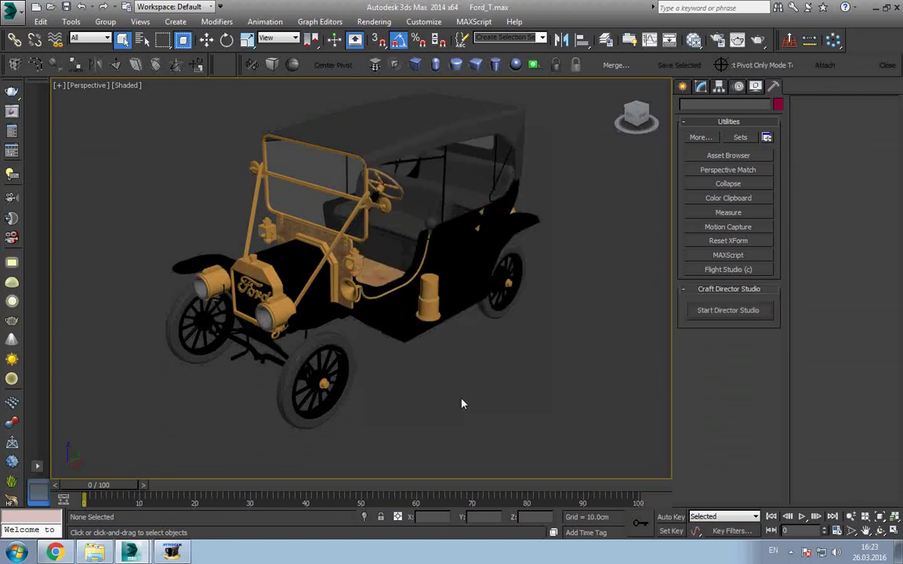
pyautogui.click(718, 315)
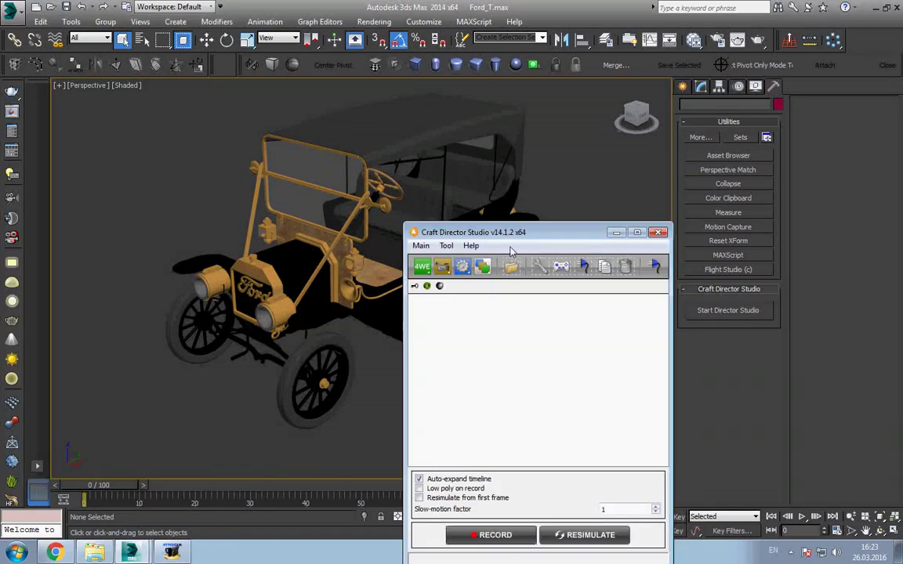
# Step: Add a 4WheelerExt vehicle rig and uniformly scale its body toward the Model T
pyautogui.moveTo(463, 231); pyautogui.dragTo(602, 182)
pyautogui.click(566, 220)
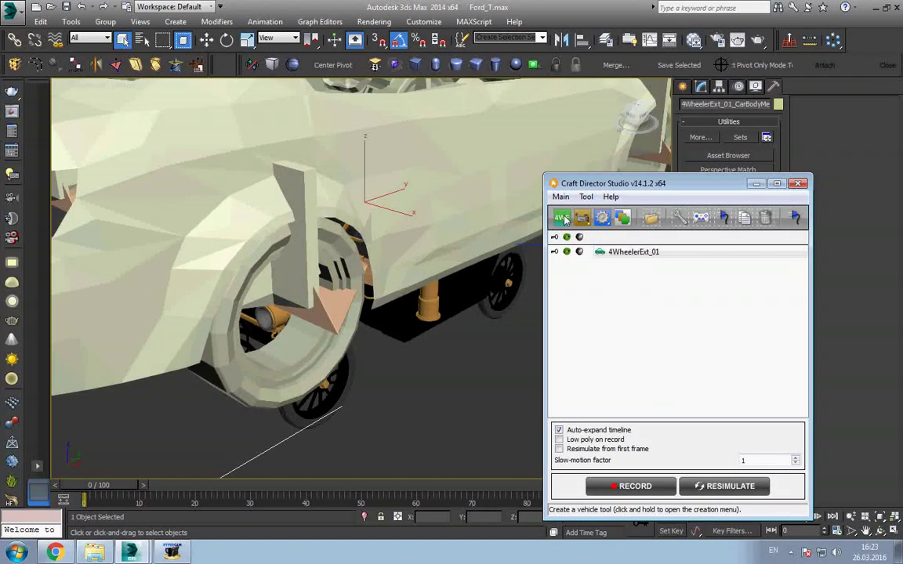
pyautogui.rightClick(449, 207)
pyautogui.click(470, 229)
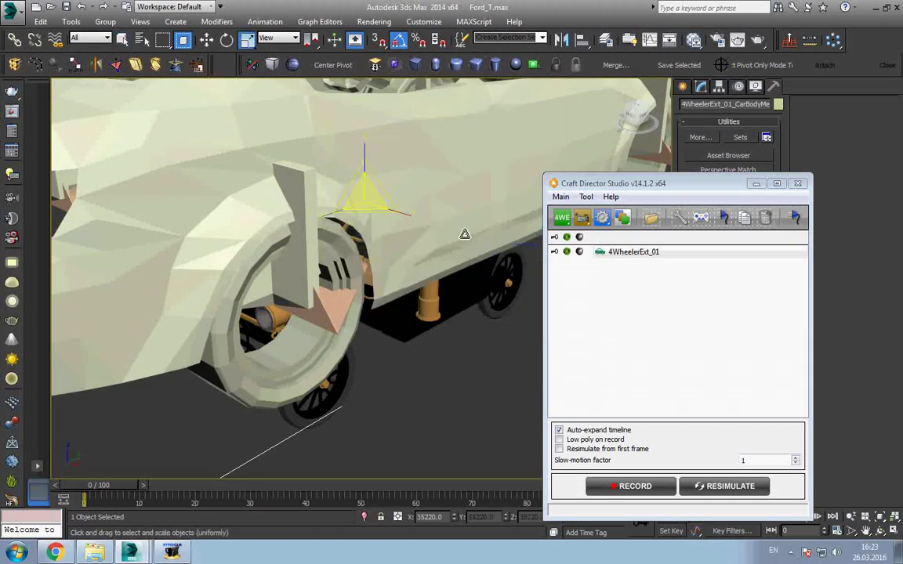
pyautogui.scroll(-3, 410, 223)
pyautogui.moveTo(410, 222); pyautogui.dragTo(392, 249)
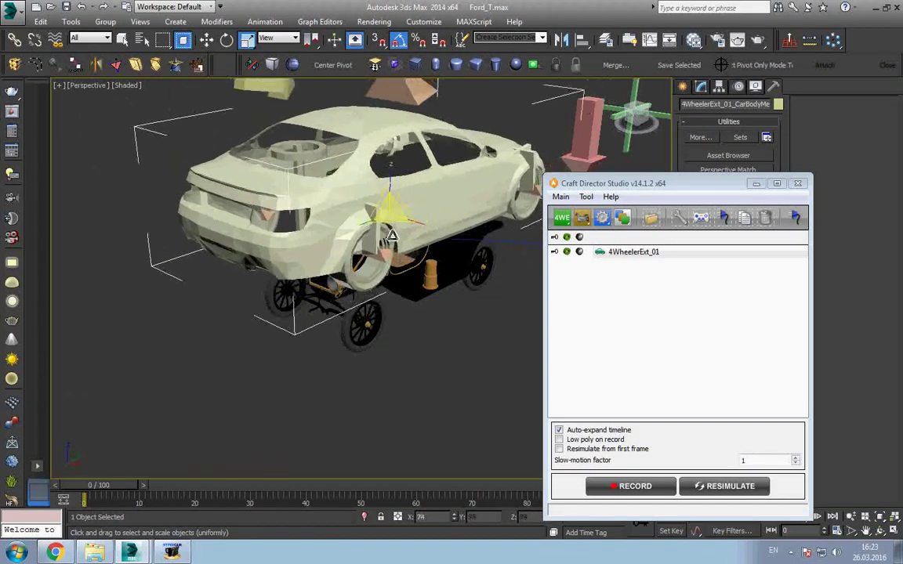
# Step: Lower the rig body down over the Ford T chassis
pyautogui.keyDown('alt'); pyautogui.moveTo(391, 249); pyautogui.dragTo(390, 252, button='middle'); pyautogui.keyUp('alt')
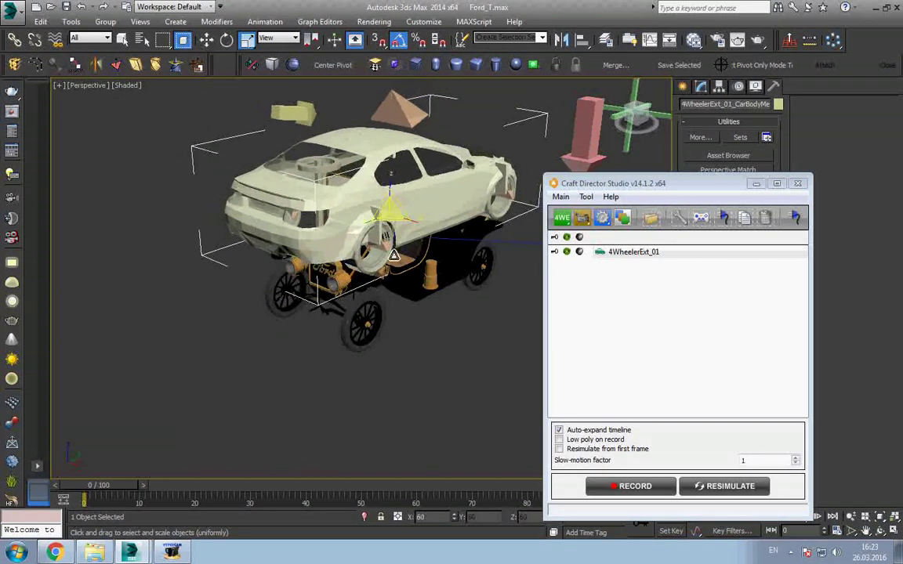
pyautogui.rightClick(390, 252)
pyautogui.click(404, 268)
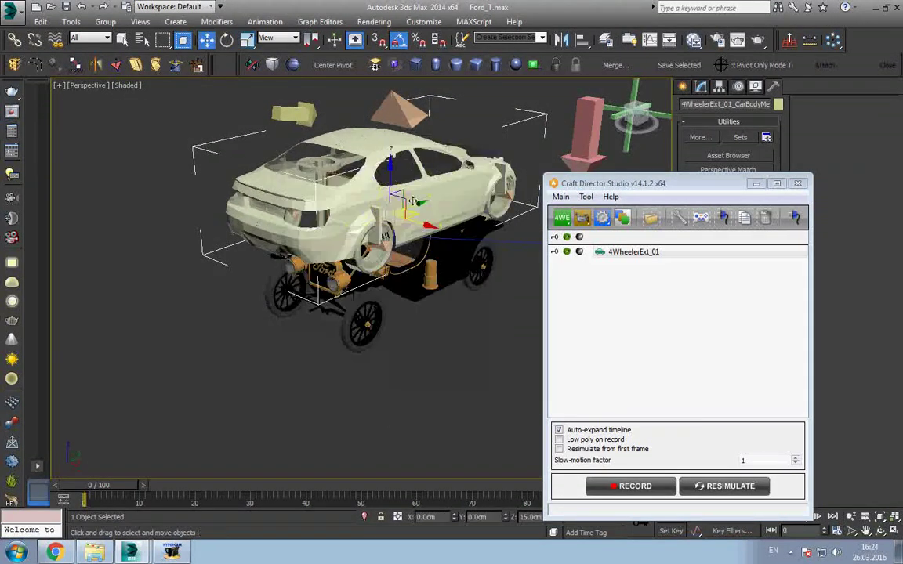
pyautogui.moveTo(394, 170); pyautogui.dragTo(394, 236)
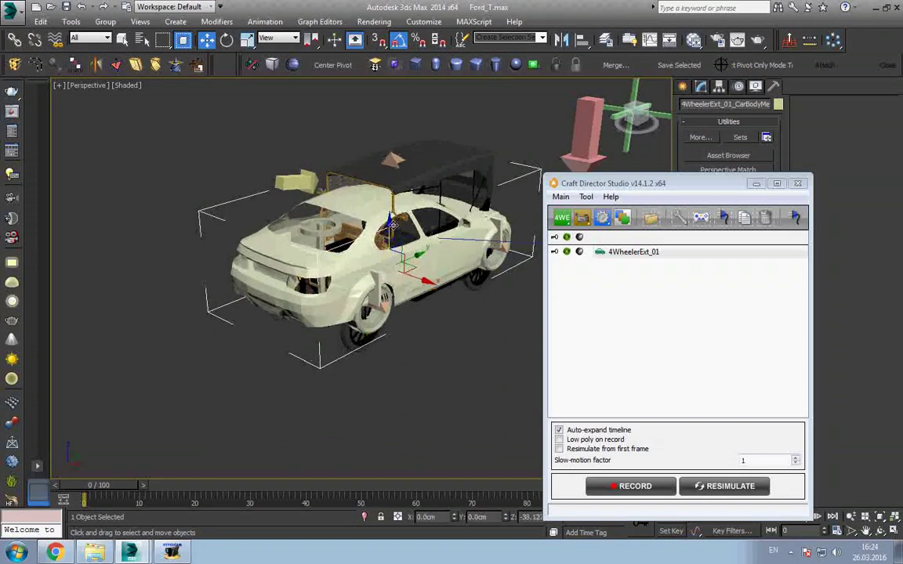
pyautogui.moveTo(393, 235)
pyautogui.keyDown('alt'); pyautogui.mouseDown(button='middle')
pyautogui.moveTo(320, 235)
pyautogui.moveTo(414, 260)
pyautogui.mouseUp(button='middle'); pyautogui.keyUp('alt')
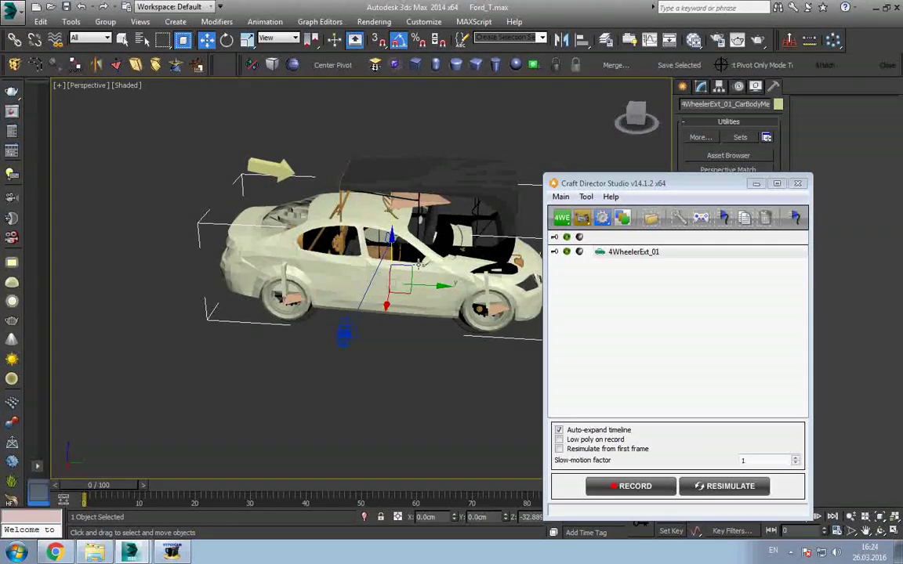
# Step: Delete the first rig and create a fresh 4WheelerExt vehicle rig
pyautogui.press('Delete')
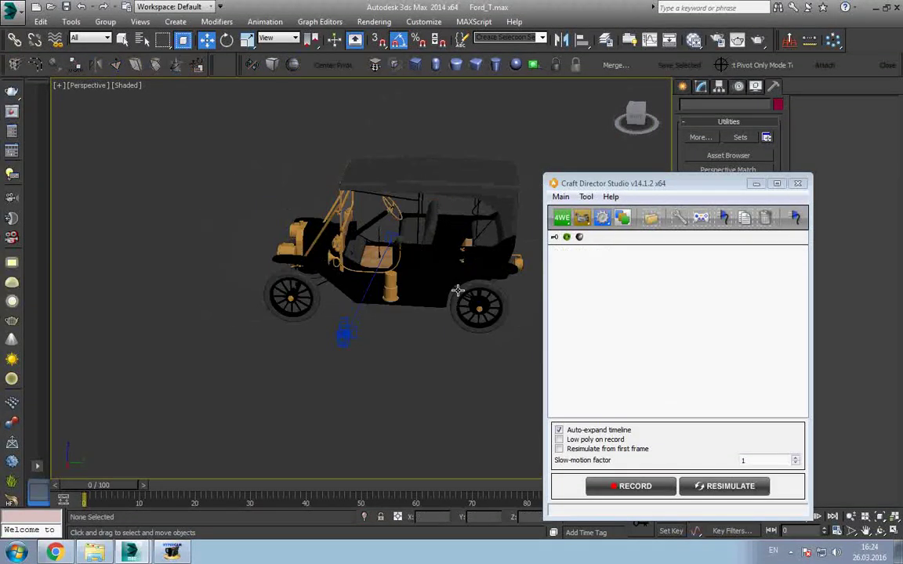
pyautogui.moveTo(392, 353); pyautogui.dragTo(261, 347, button='middle')
pyautogui.scroll(-3, 254, 353)
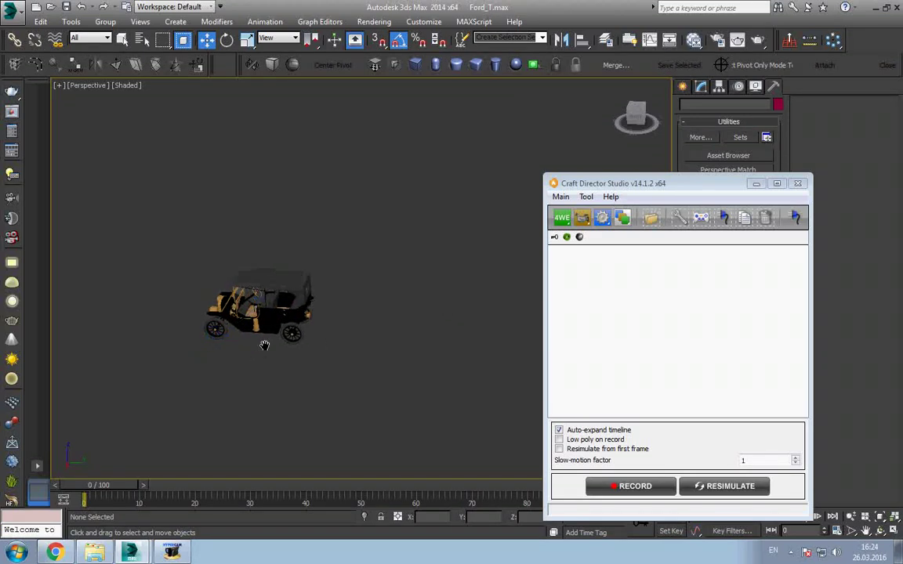
pyautogui.click(561, 196)
pyautogui.moveTo(600, 212)
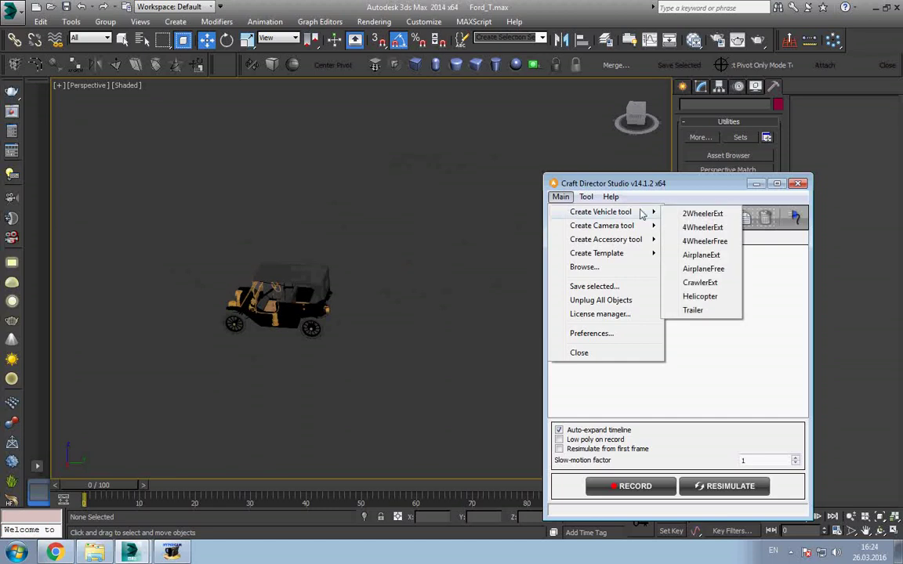
pyautogui.click(693, 227)
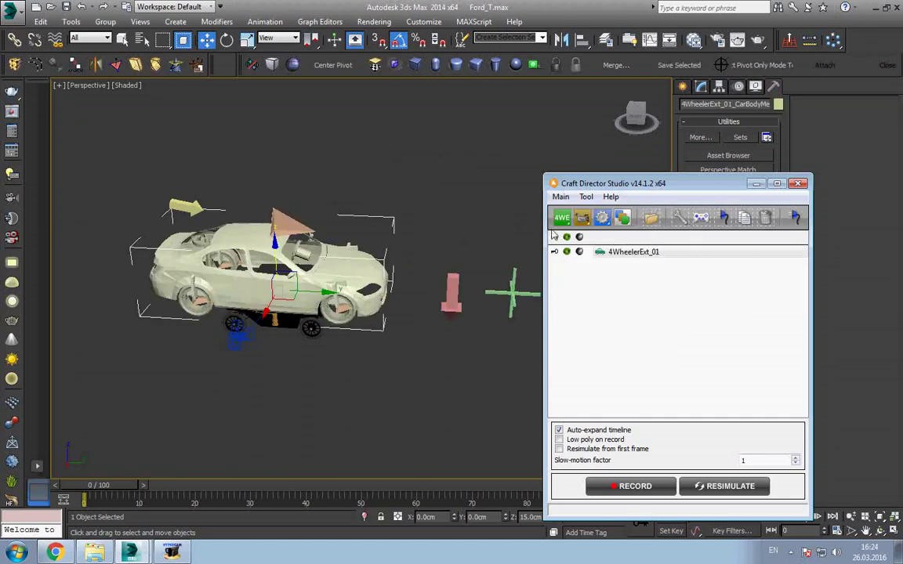
# Step: Rotate the rig body with its red arrow and green crosshair helpers -175° about Z
pyautogui.rightClick(382, 260)
pyautogui.click(398, 273)
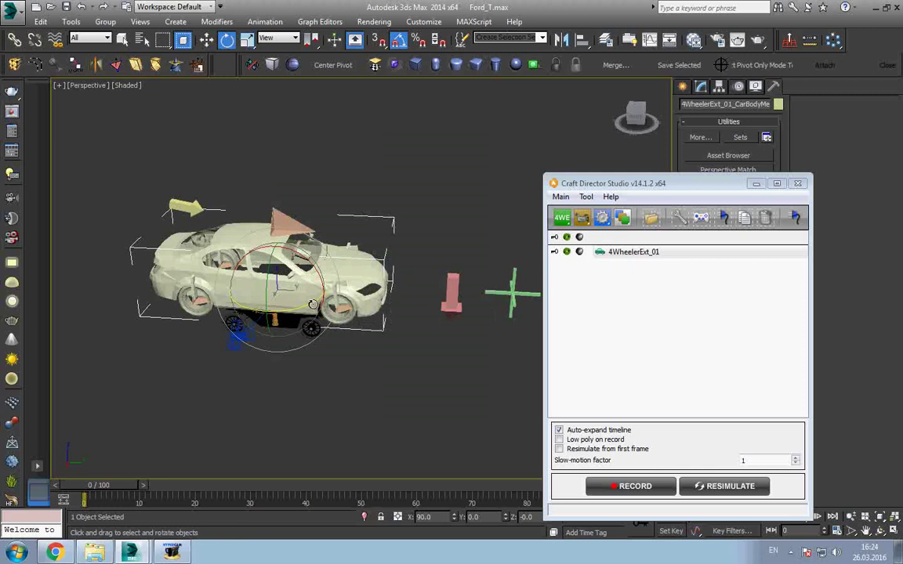
pyautogui.moveTo(280, 276)
pyautogui.mouseDown()
pyautogui.moveTo(270, 308)
pyautogui.moveTo(250, 310)
pyautogui.mouseUp()
pyautogui.keyDown('ctrl'); pyautogui.click(452, 299); pyautogui.keyUp('ctrl')
pyautogui.keyDown('ctrl'); pyautogui.click(512, 292); pyautogui.keyUp('ctrl')
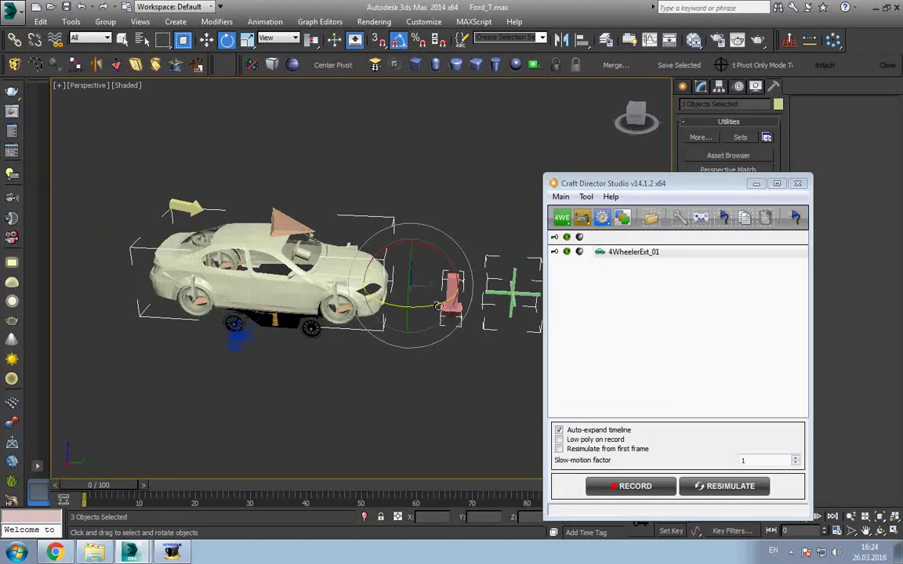
pyautogui.moveTo(436, 304); pyautogui.dragTo(322, 305)
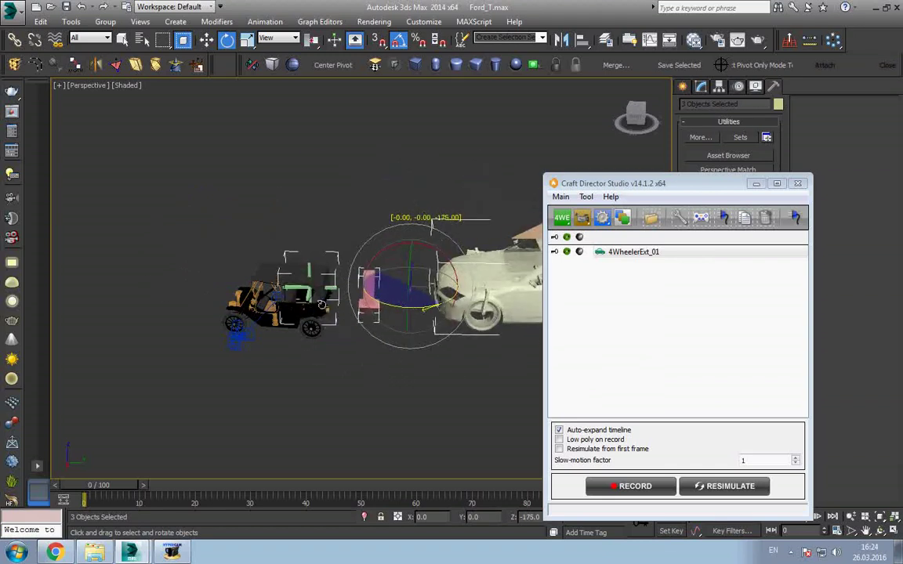
# Step: Move the three rig objects left and shrink them slightly
pyautogui.rightClick(319, 299)
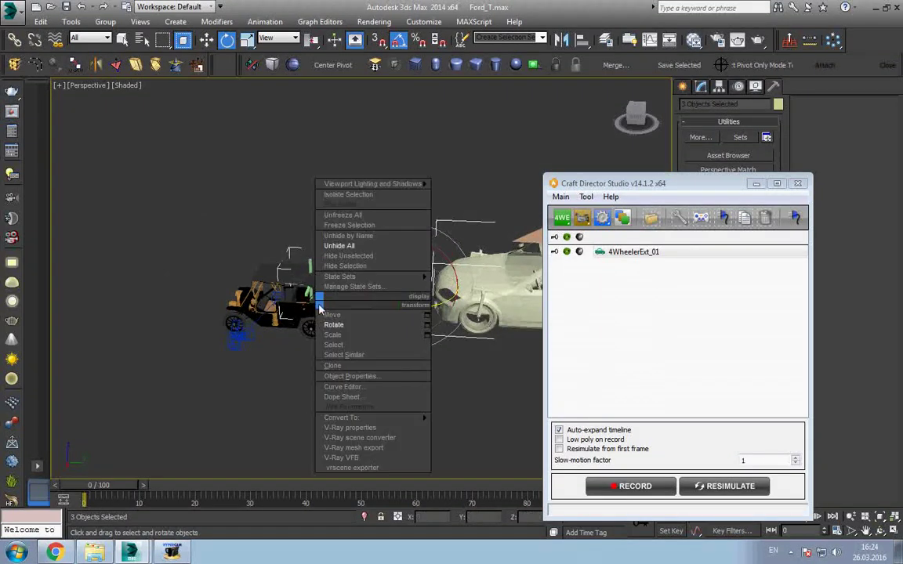
pyautogui.click(329, 312)
pyautogui.moveTo(439, 305)
pyautogui.mouseDown()
pyautogui.moveTo(183, 272)
pyautogui.moveTo(367, 265)
pyautogui.mouseUp()
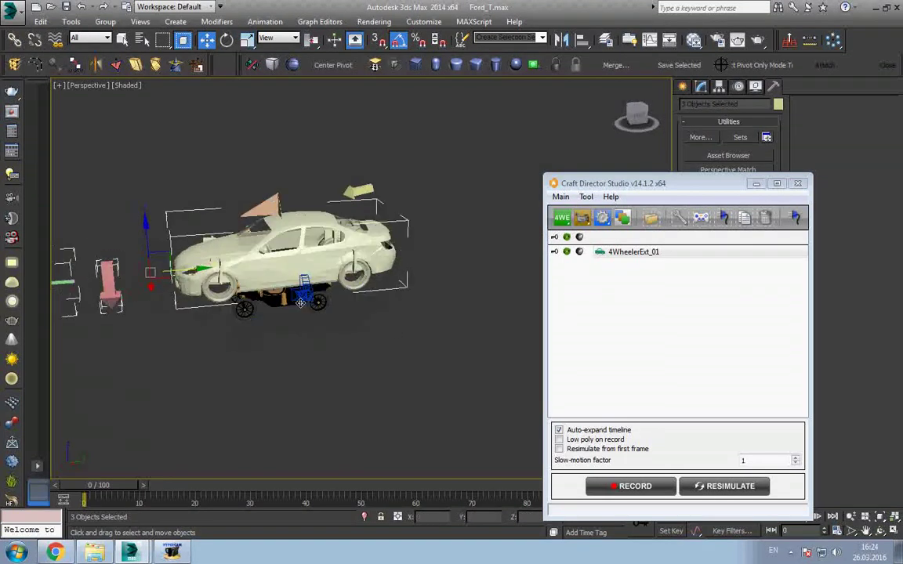
pyautogui.rightClick(367, 265)
pyautogui.click(381, 291)
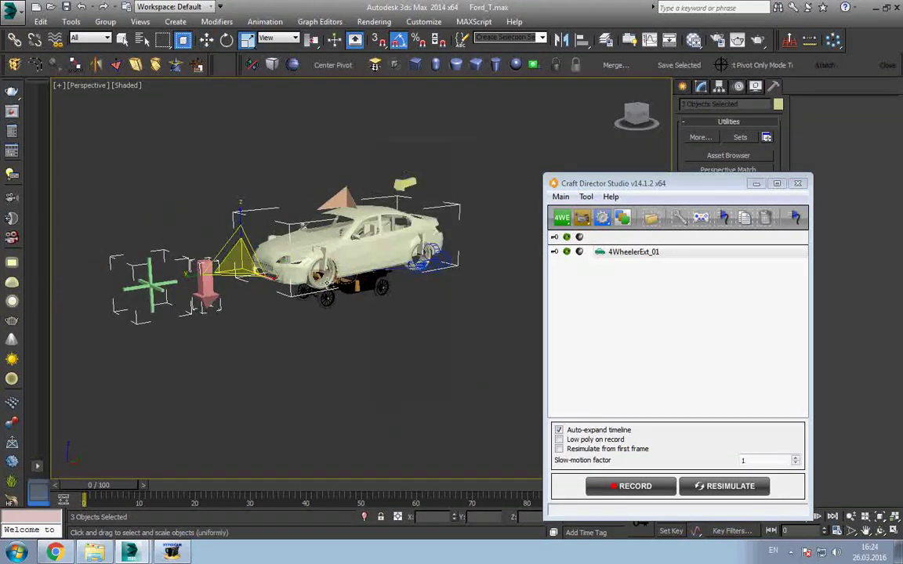
pyautogui.moveTo(235, 239); pyautogui.dragTo(232, 281)
# Step: Orbit around both cars to check the rig's placement
pyautogui.rightClick(232, 281)
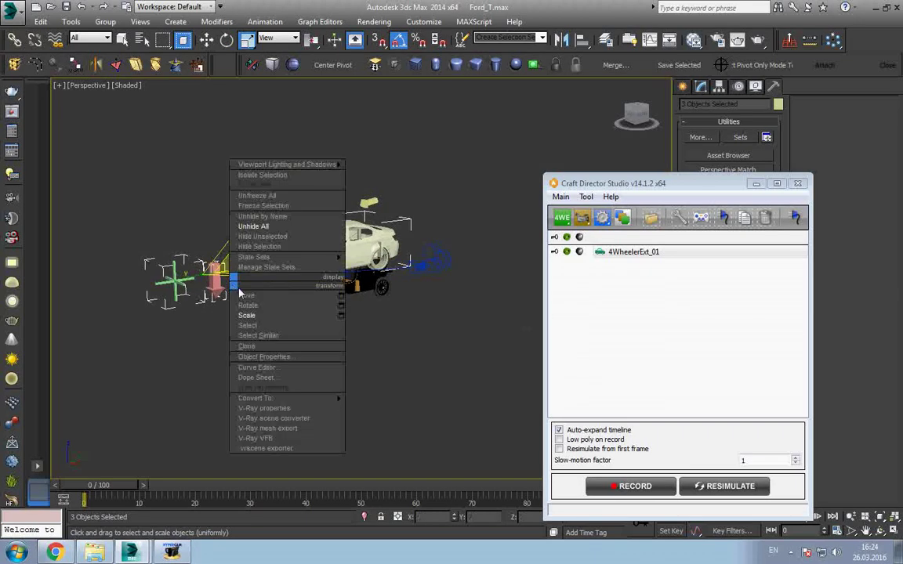
pyautogui.click(250, 299)
pyautogui.scroll(5, 329, 296)
pyautogui.scroll(-2, 179, 244)
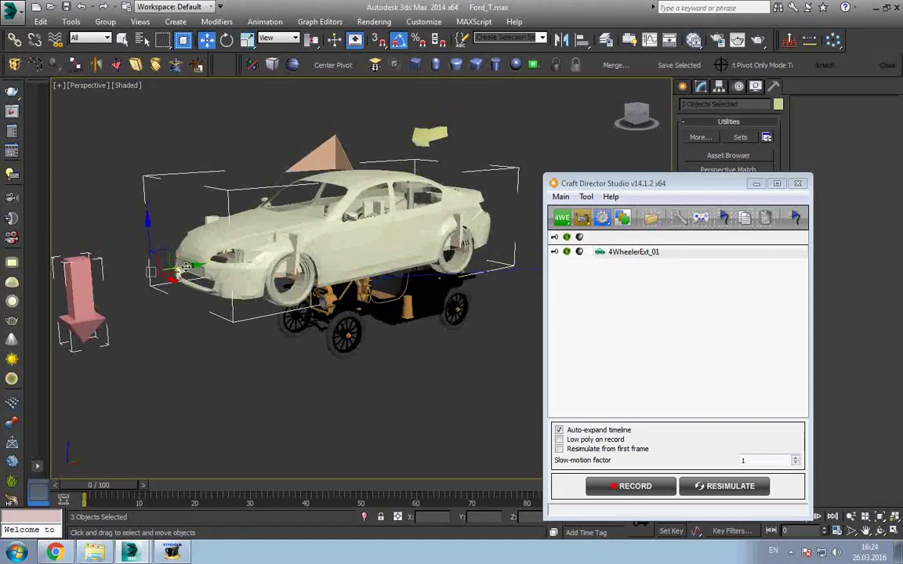
pyautogui.keyDown('alt'); pyautogui.moveTo(179, 245); pyautogui.dragTo(232, 277, button='middle'); pyautogui.keyUp('alt')
pyautogui.rightClick(231, 278)
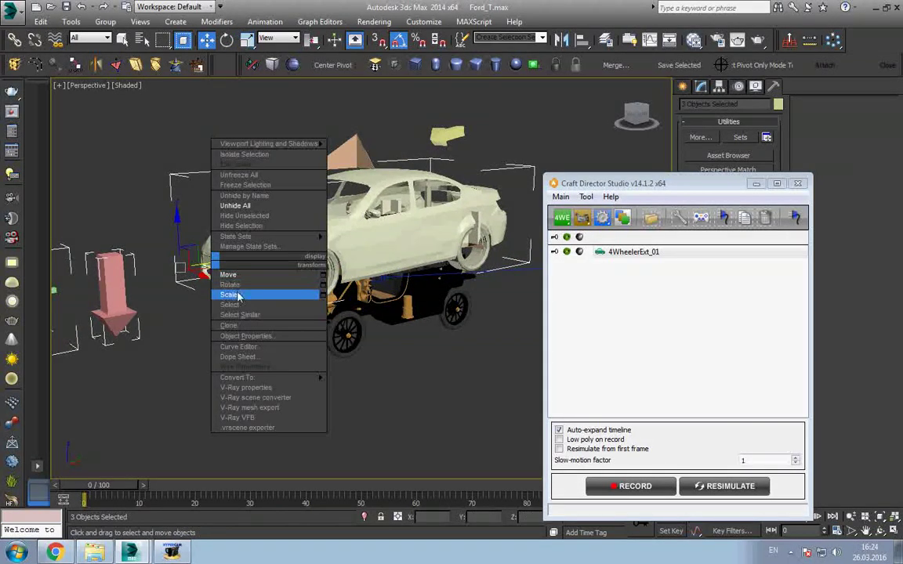
pyautogui.click(237, 296)
pyautogui.keyDown('alt'); pyautogui.moveTo(167, 238); pyautogui.dragTo(179, 282, button='middle'); pyautogui.keyUp('alt')
pyautogui.rightClick(179, 282)
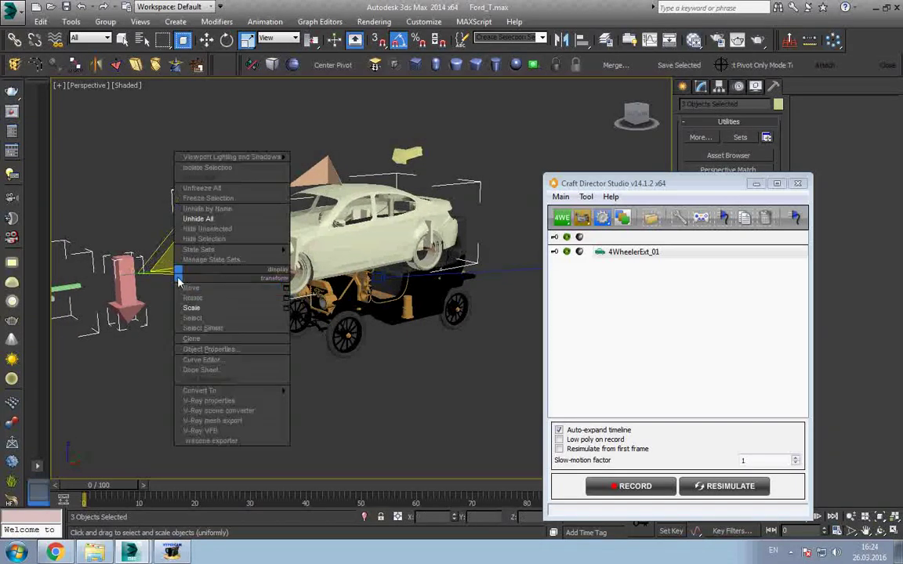
pyautogui.click(191, 288)
# Step: In the Left view, slide the rig body left and lower it onto the Ford T
pyautogui.press('l')
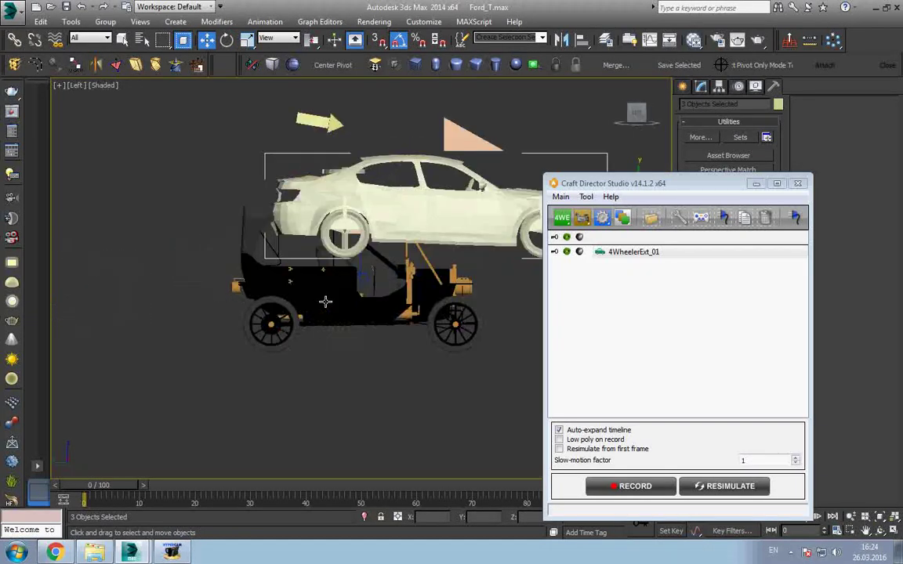
pyautogui.moveTo(325, 302); pyautogui.dragTo(263, 306, button='middle')
pyautogui.scroll(-2, 262, 305)
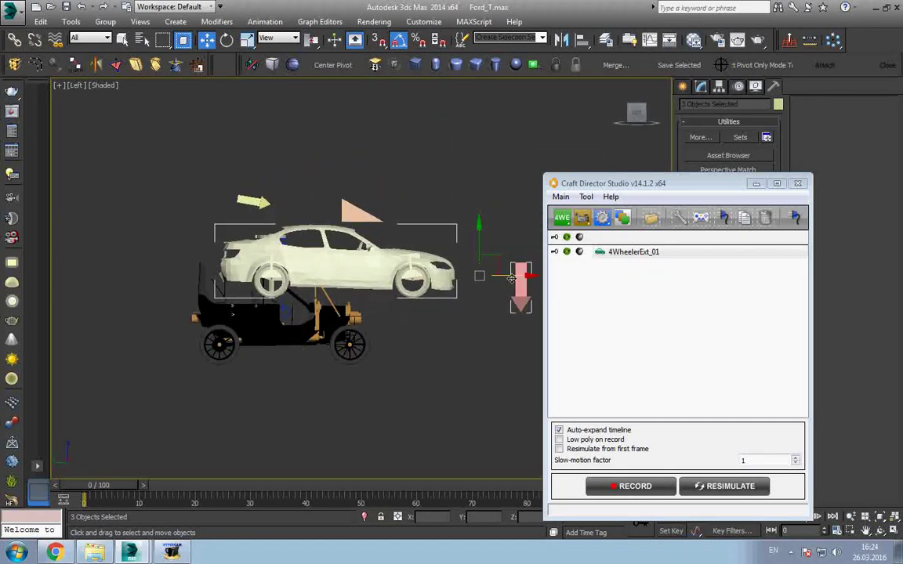
pyautogui.moveTo(511, 278); pyautogui.dragTo(453, 278)
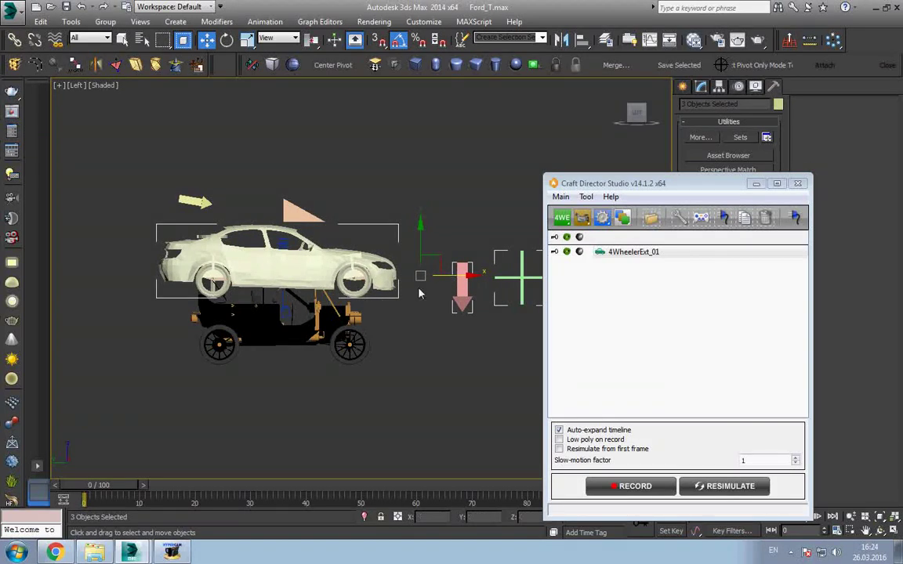
pyautogui.moveTo(420, 239); pyautogui.dragTo(413, 304)
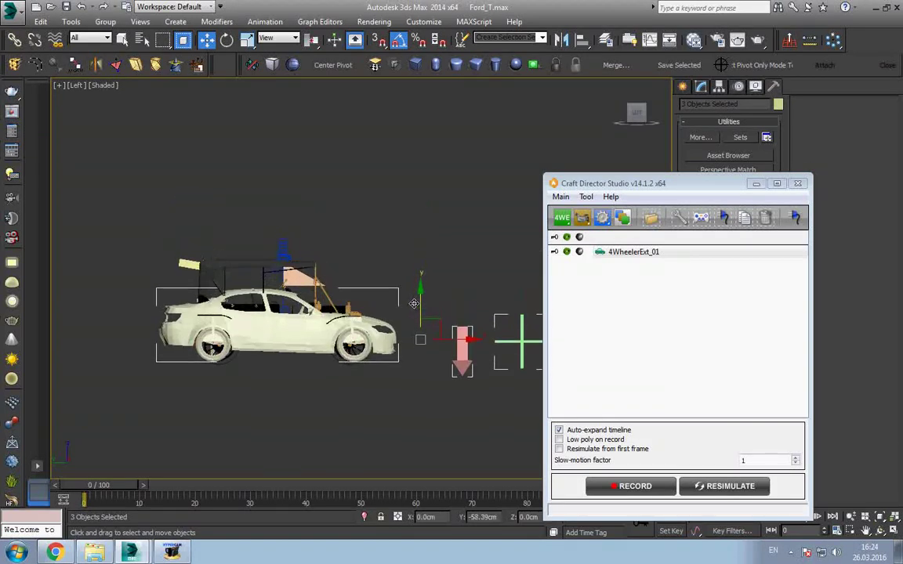
pyautogui.keyDown('alt'); pyautogui.moveTo(414, 304); pyautogui.dragTo(419, 348, button='middle'); pyautogui.keyUp('alt')
pyautogui.rightClick(419, 349)
pyautogui.press('Escape')
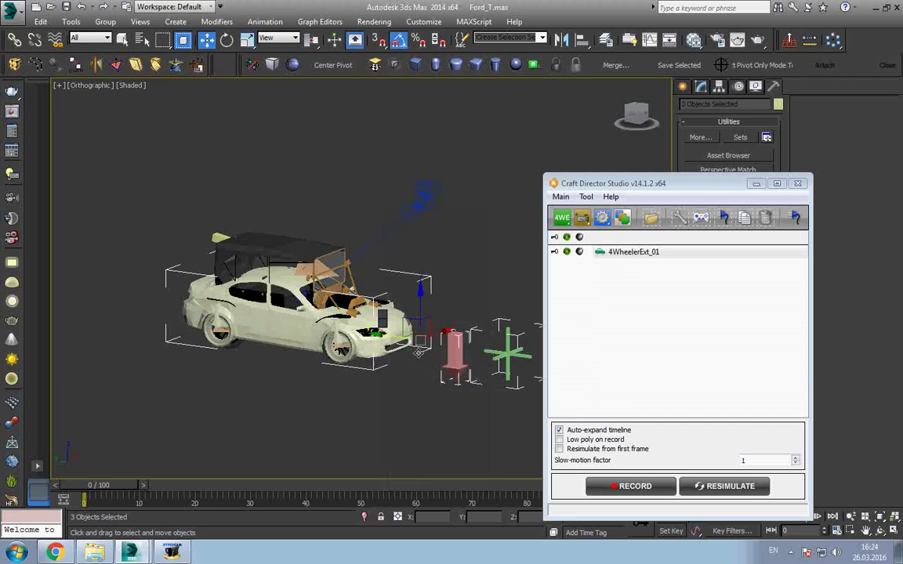
pyautogui.scroll(5, 418, 352)
# Step: Switch to Select and Move and zoom in on the wheels in the Left view
pyautogui.press('r')
pyautogui.rightClick(447, 344)
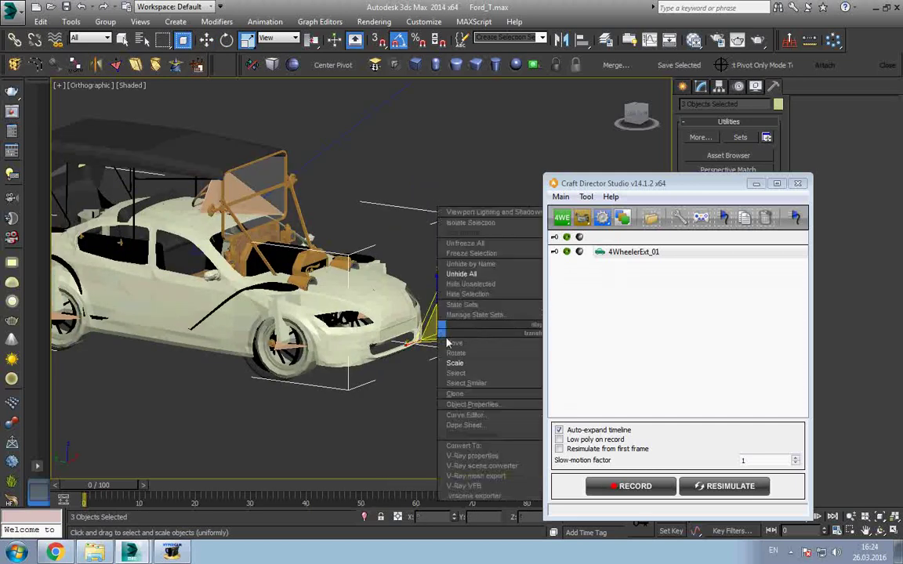
pyautogui.click(447, 344)
pyautogui.moveTo(419, 333)
pyautogui.mouseDown(button='middle')
pyautogui.moveTo(302, 344)
pyautogui.moveTo(312, 303)
pyautogui.moveTo(243, 287)
pyautogui.moveTo(294, 314)
pyautogui.moveTo(130, 326)
pyautogui.mouseUp(button='middle')
pyautogui.press('l')
pyautogui.scroll(5, 294, 314)
pyautogui.scroll(-3, 294, 314)
pyautogui.scroll(5, 358, 339)
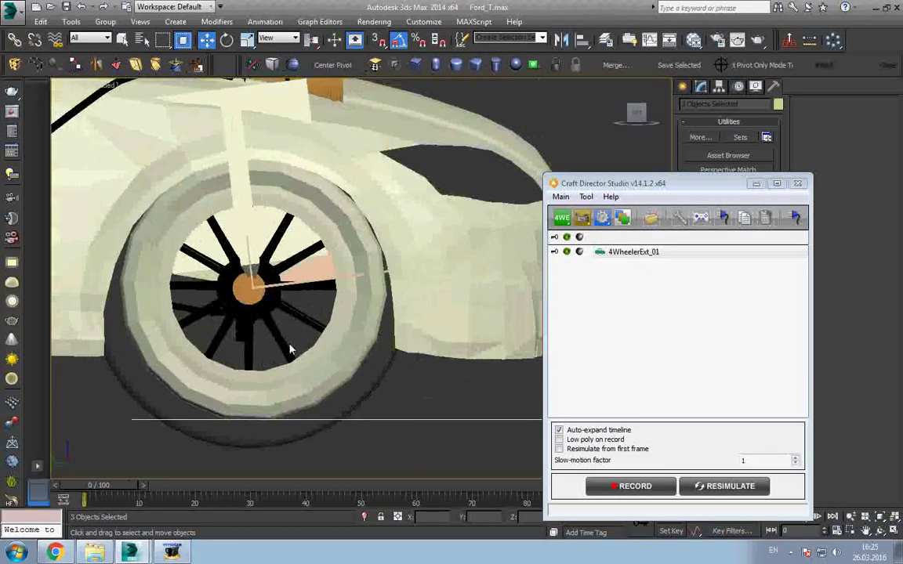
pyautogui.scroll(-3, 260, 308)
# Step: Nudge the rig down, left and up until its front wheel matches the Ford T's hub
pyautogui.moveTo(453, 266); pyautogui.dragTo(454, 271)
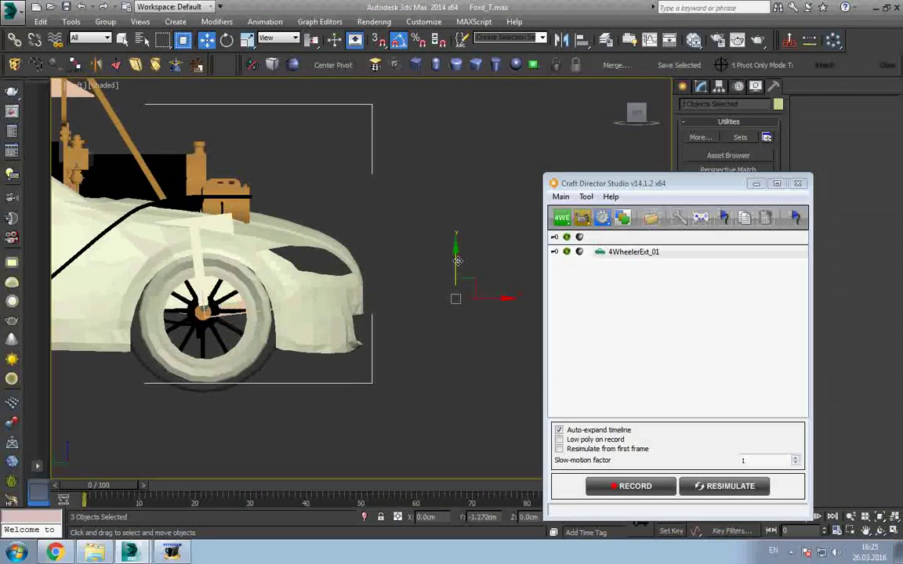
pyautogui.moveTo(494, 297); pyautogui.dragTo(490, 298)
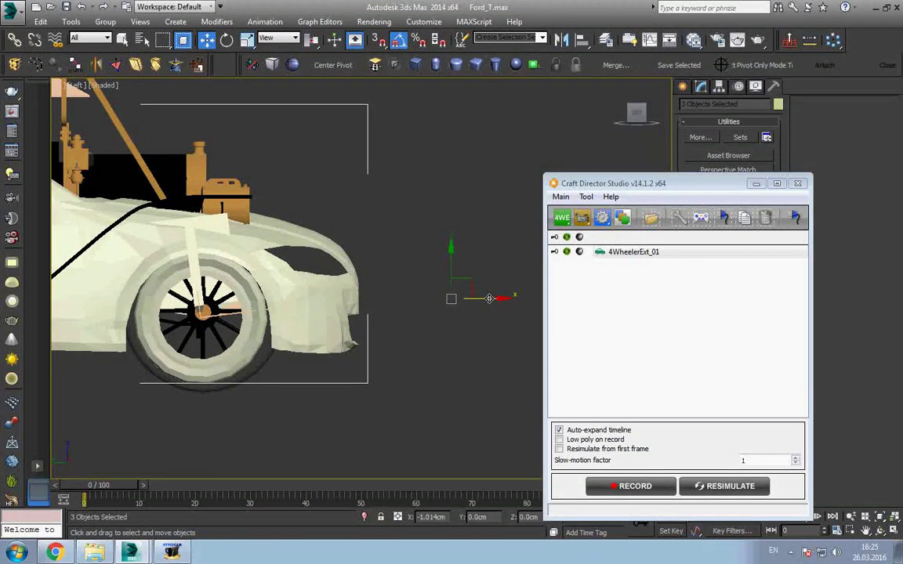
pyautogui.moveTo(452, 267); pyautogui.dragTo(453, 265)
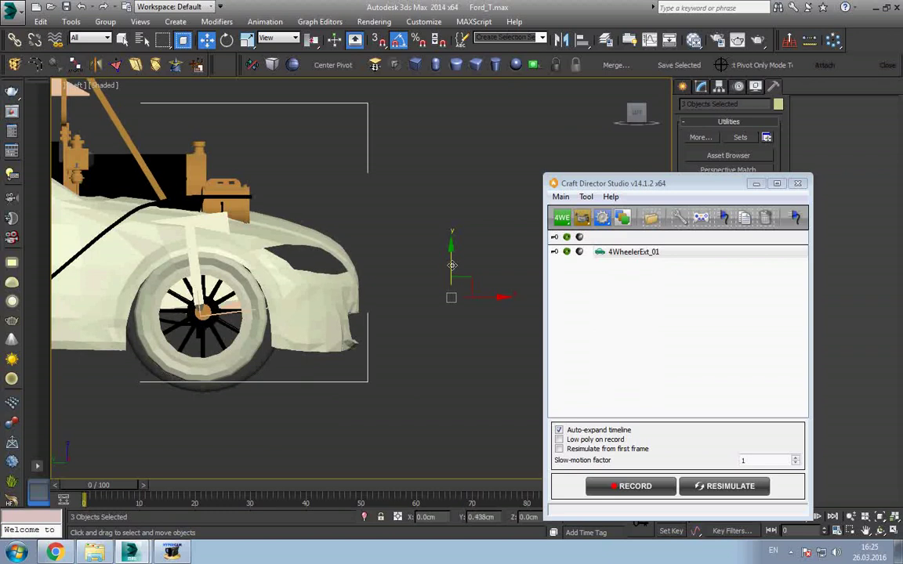
pyautogui.moveTo(452, 265)
pyautogui.keyDown('alt'); pyautogui.mouseDown(button='middle')
pyautogui.moveTo(378, 289)
pyautogui.moveTo(379, 304)
pyautogui.mouseUp(button='middle'); pyautogui.keyUp('alt')
pyautogui.click(466, 354)
pyautogui.scroll(3, 410, 332)
# Step: Centre-align the rig's front wheel mesh to the Model T wheel in X, Y and Z
pyautogui.scroll(3, 374, 336)
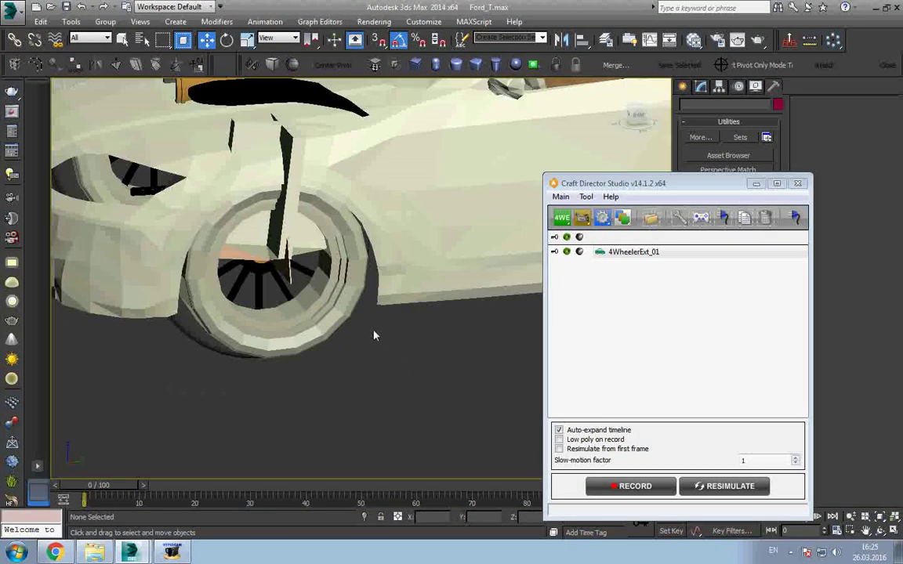
pyautogui.click(282, 300)
pyautogui.scroll(3, 310, 301)
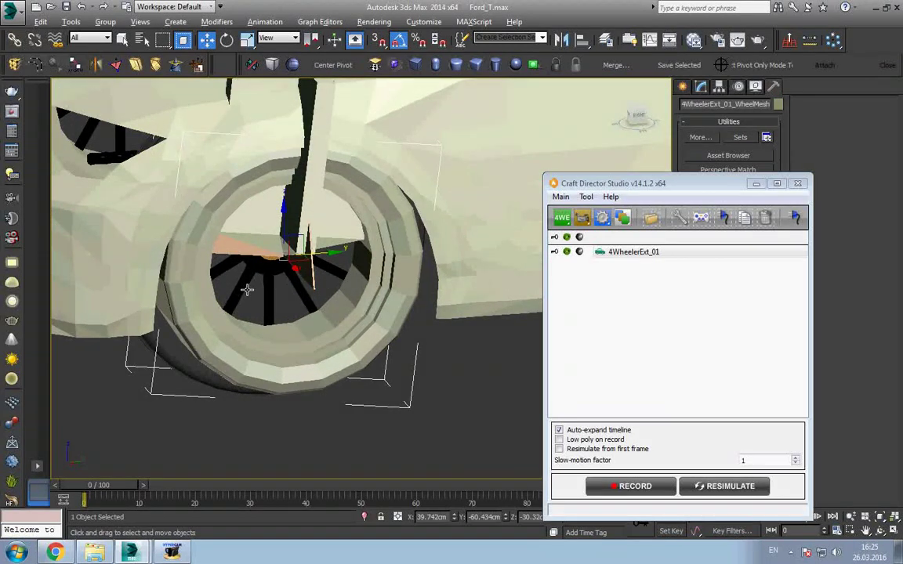
pyautogui.hotkey('alt', 'a')
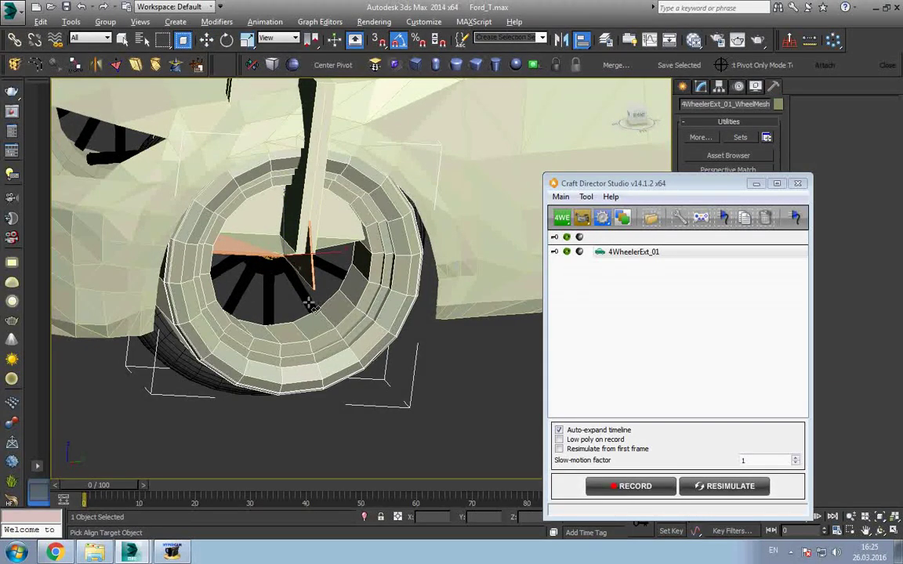
pyautogui.click(310, 306)
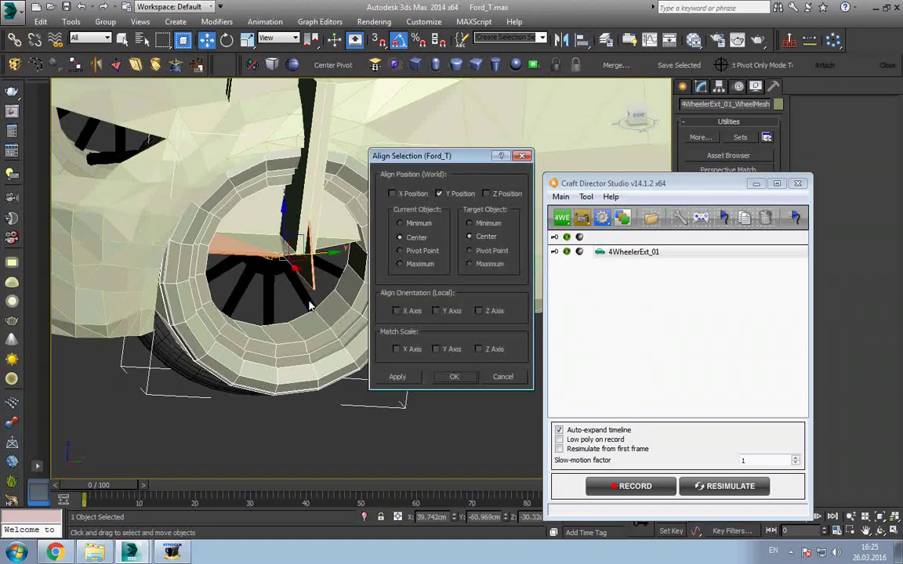
pyautogui.click(401, 194)
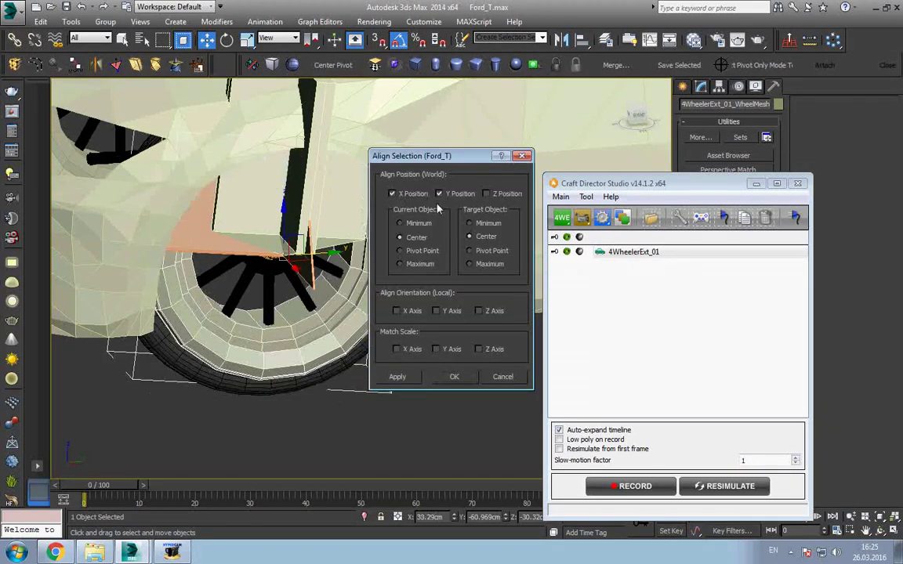
pyautogui.click(486, 193)
pyautogui.click(454, 377)
# Step: Align a second rig wheel mesh to its Model T wheel with the same centre settings
pyautogui.scroll(-5, 416, 337)
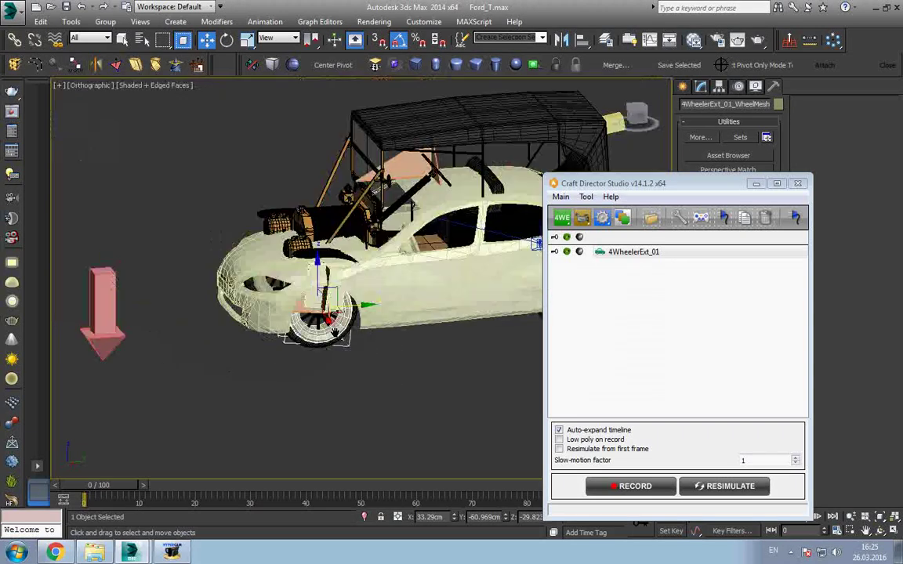
pyautogui.scroll(2, 395, 323)
pyautogui.keyDown('alt'); pyautogui.moveTo(394, 324); pyautogui.dragTo(330, 369, button='middle'); pyautogui.keyUp('alt')
pyautogui.scroll(5, 316, 376)
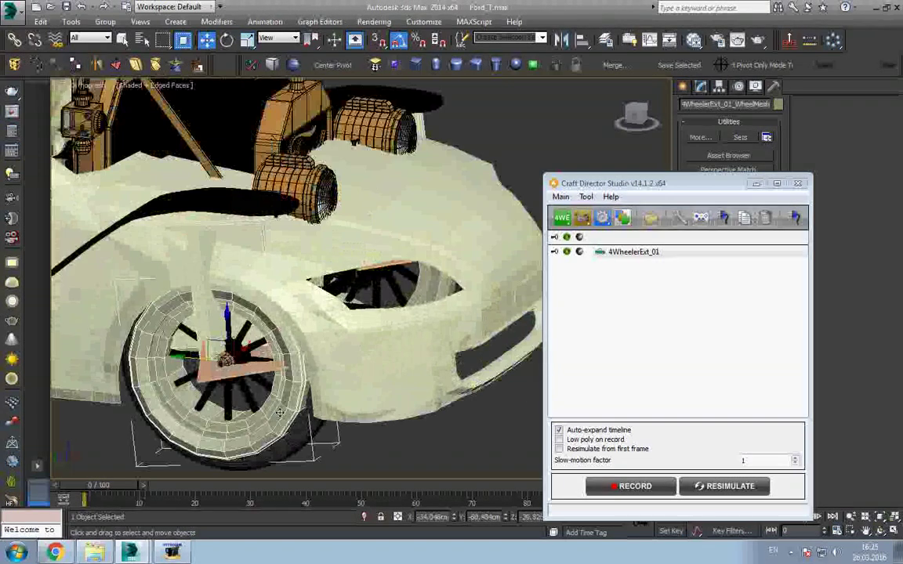
pyautogui.hotkey('alt', 'a')
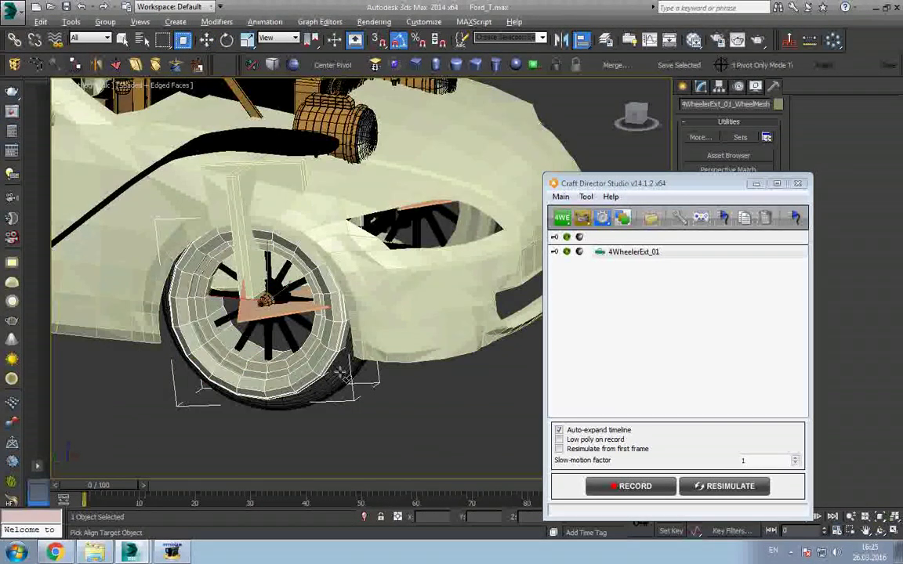
pyautogui.click(352, 378)
pyautogui.click(455, 377)
# Step: Centre-align the other front rig wheel to the Model T's front wheel in X, Y and Z
pyautogui.scroll(-5, 424, 353)
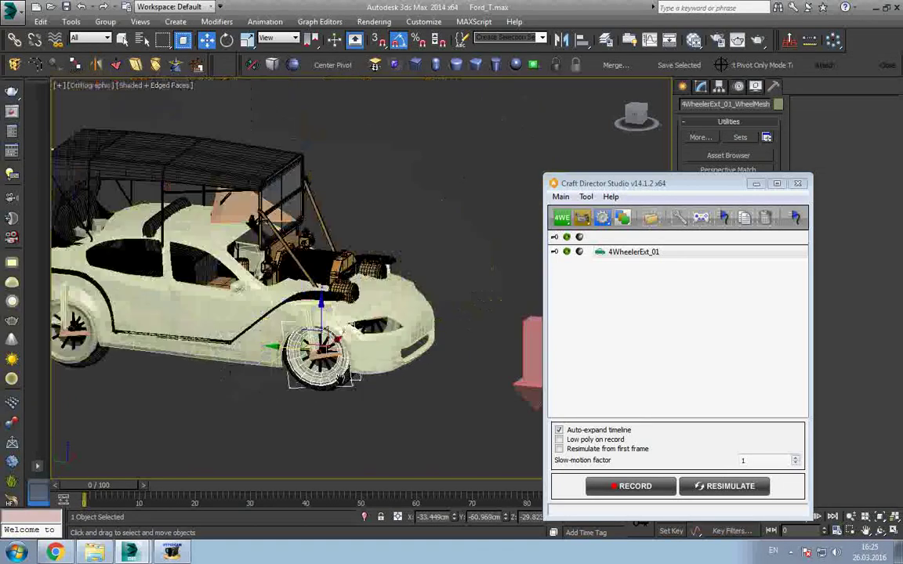
pyautogui.moveTo(423, 353)
pyautogui.keyDown('alt'); pyautogui.mouseDown(button='middle')
pyautogui.moveTo(376, 360)
pyautogui.moveTo(337, 384)
pyautogui.mouseUp(button='middle'); pyautogui.keyUp('alt')
pyautogui.scroll(5, 332, 388)
pyautogui.click(332, 388)
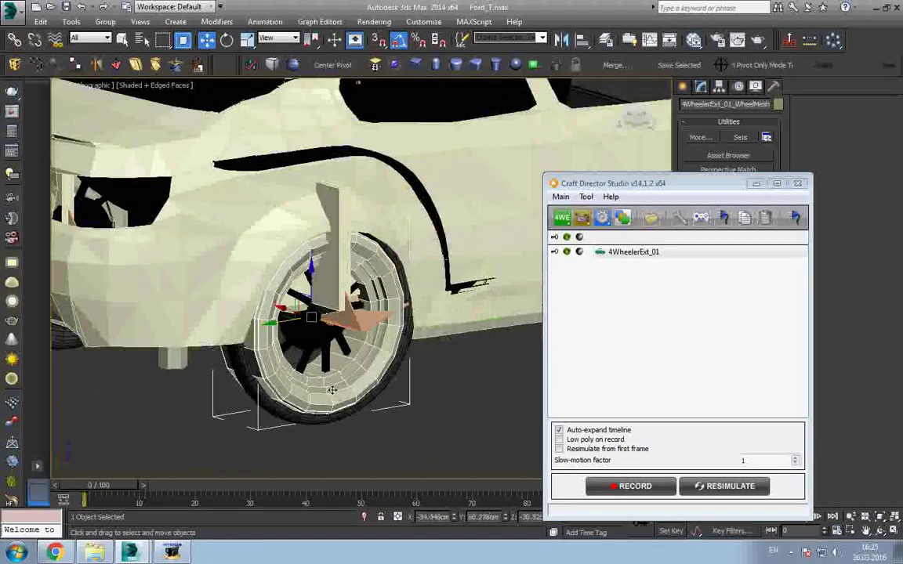
pyautogui.hotkey('alt', 'a')
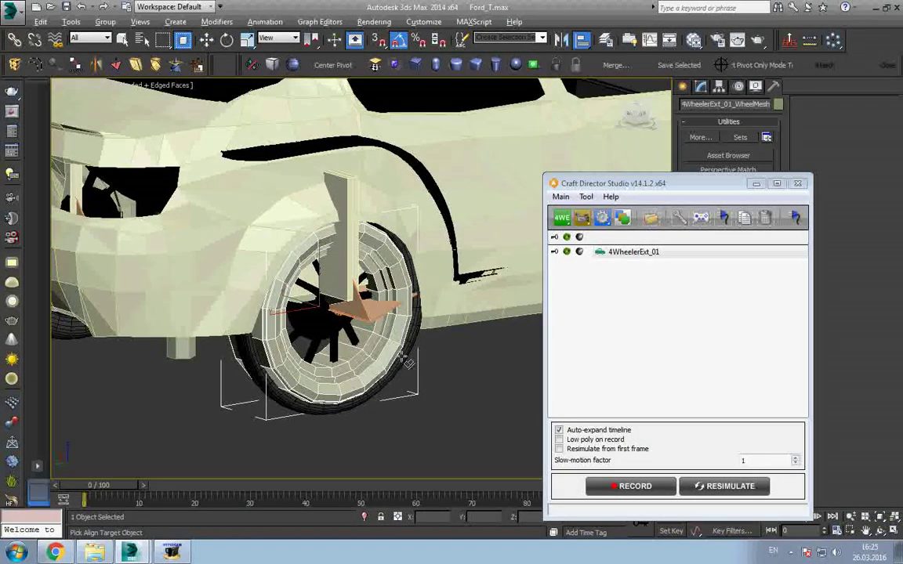
pyautogui.click(405, 359)
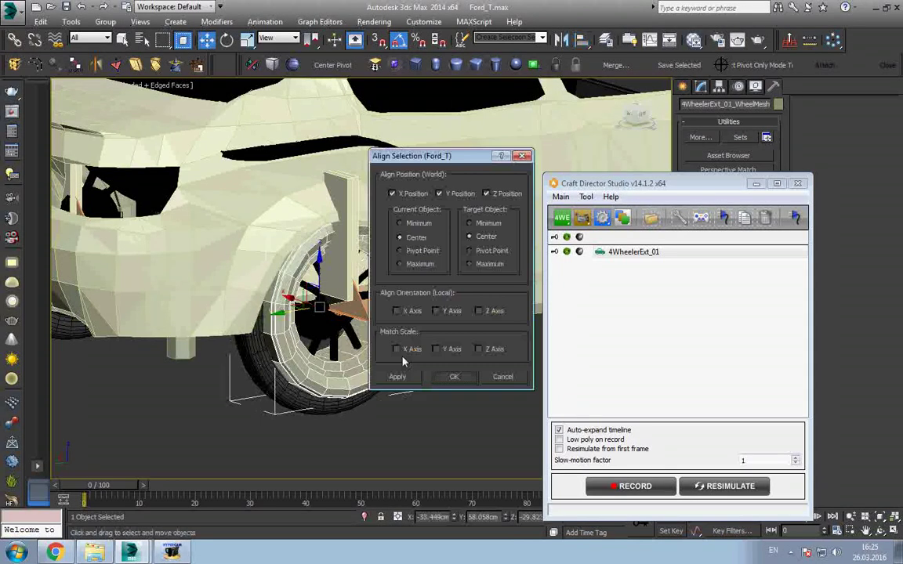
pyautogui.click(450, 377)
# Step: Align the remaining rig wheel mesh to its Model T wheel
pyautogui.scroll(-5, 329, 384)
pyautogui.keyDown('alt'); pyautogui.moveTo(392, 376); pyautogui.dragTo(330, 385, button='middle'); pyautogui.keyUp('alt')
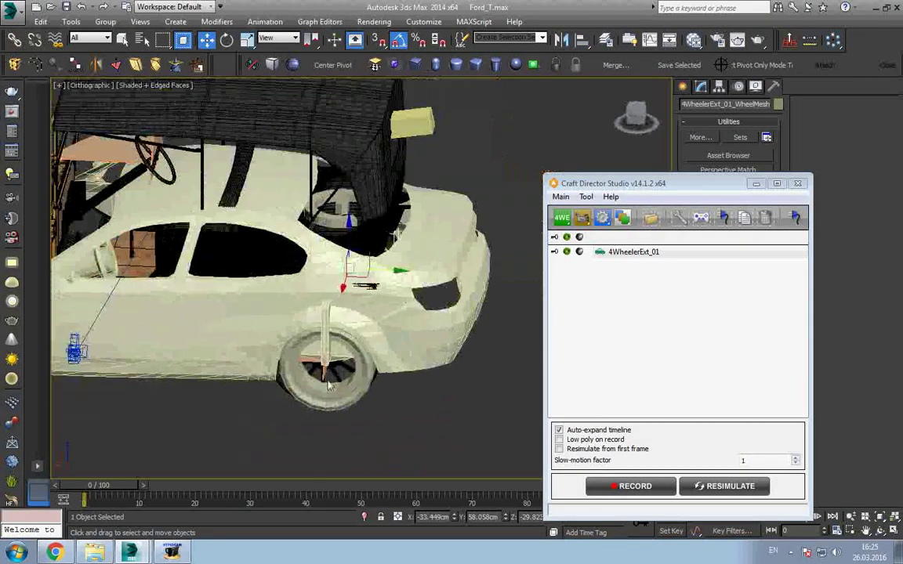
pyautogui.scroll(5, 329, 384)
pyautogui.scroll(2, 329, 369)
pyautogui.scroll(2, 329, 356)
pyautogui.scroll(3, 329, 351)
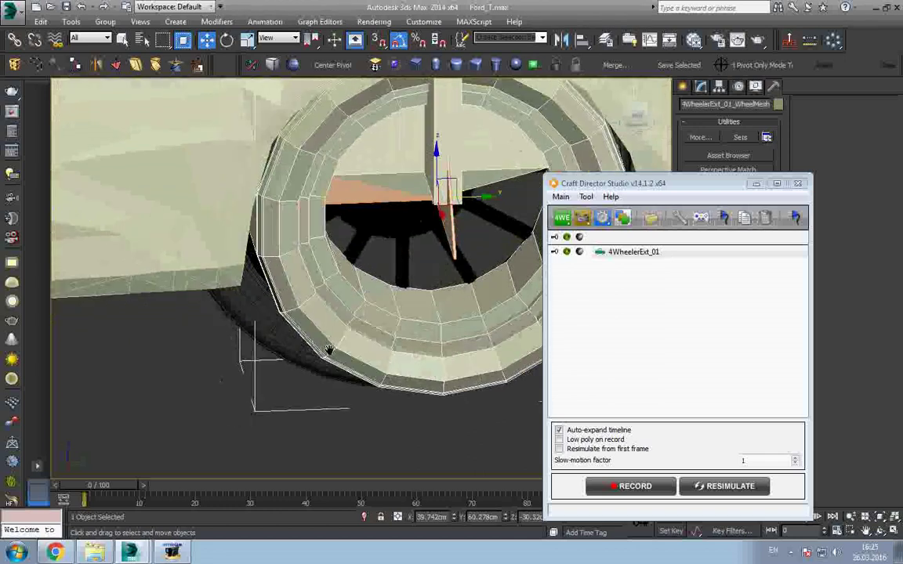
pyautogui.scroll(2, 251, 302)
pyautogui.click(251, 302)
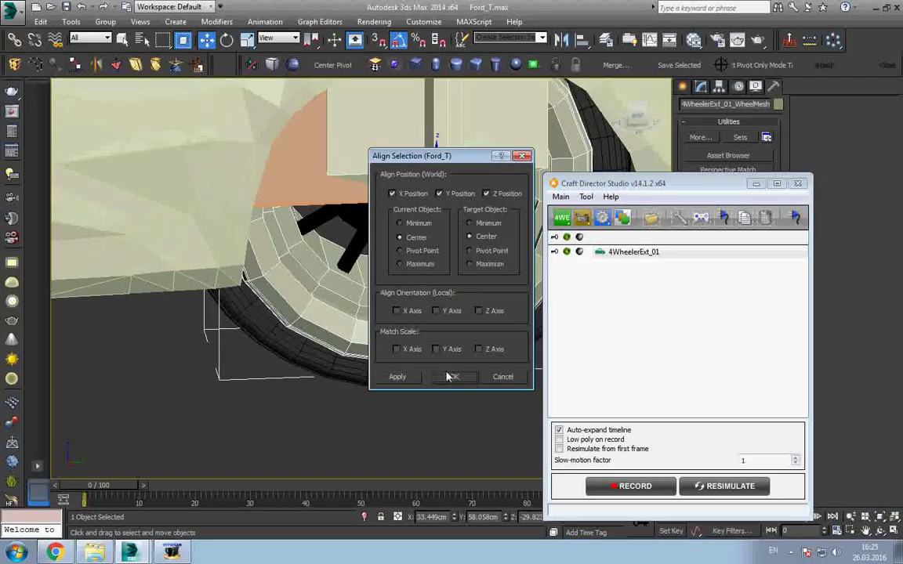
pyautogui.click(450, 377)
# Step: Orbit to a three-quarter view, clear the selection and select the car body
pyautogui.scroll(-3, 392, 345)
pyautogui.scroll(-3, 392, 345)
pyautogui.moveTo(400, 348)
pyautogui.keyDown('alt'); pyautogui.mouseDown(button='middle')
pyautogui.moveTo(376, 352)
pyautogui.moveTo(355, 316)
pyautogui.moveTo(343, 318)
pyautogui.mouseUp(button='middle'); pyautogui.keyUp('alt')
pyautogui.click(327, 341)
pyautogui.click(304, 308)
# Step: Link the kuzov body object to a parent, then return to Select and Move
pyautogui.click(519, 234)
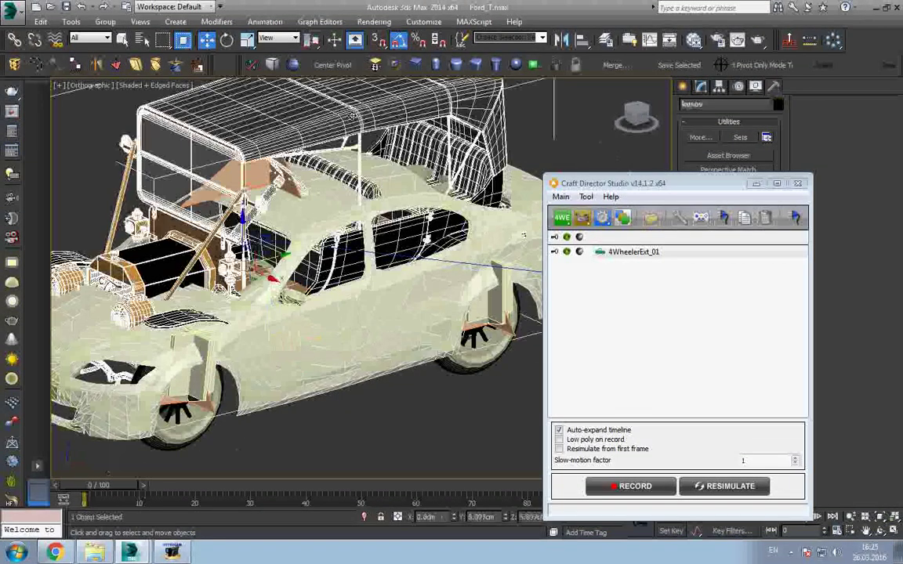
pyautogui.click(15, 39)
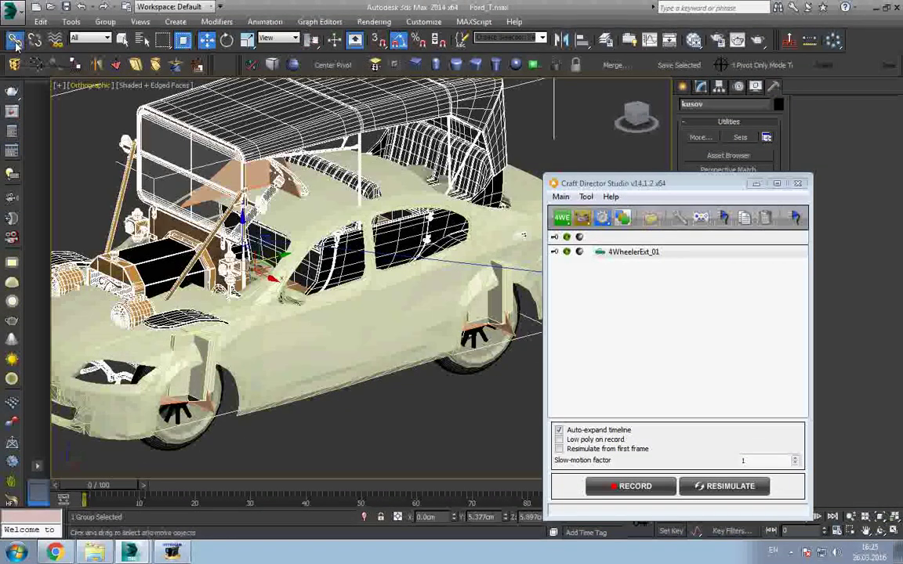
pyautogui.moveTo(274, 217); pyautogui.dragTo(317, 220)
pyautogui.rightClick(315, 208)
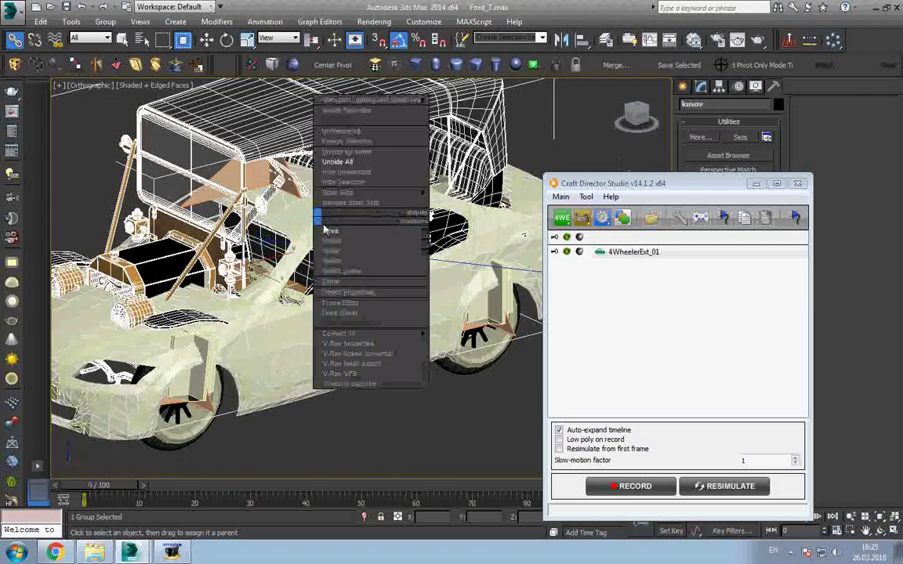
pyautogui.click(337, 229)
# Step: Zoom in and select the rig's front wheel mesh
pyautogui.scroll(-3, 337, 235)
pyautogui.scroll(2, 251, 349)
pyautogui.scroll(3, 251, 349)
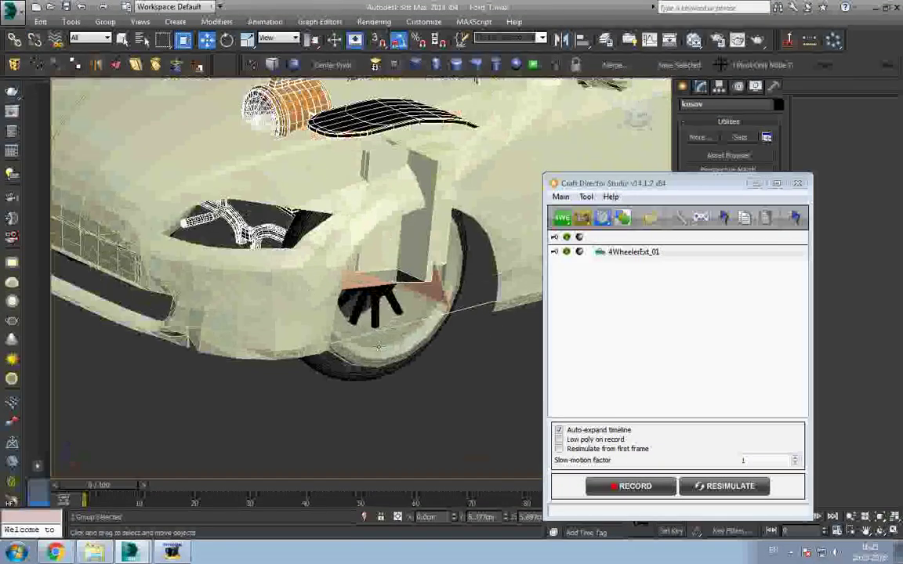
pyautogui.scroll(1, 250, 349)
pyautogui.scroll(1, 346, 392)
pyautogui.click(318, 348)
pyautogui.scroll(1, 317, 348)
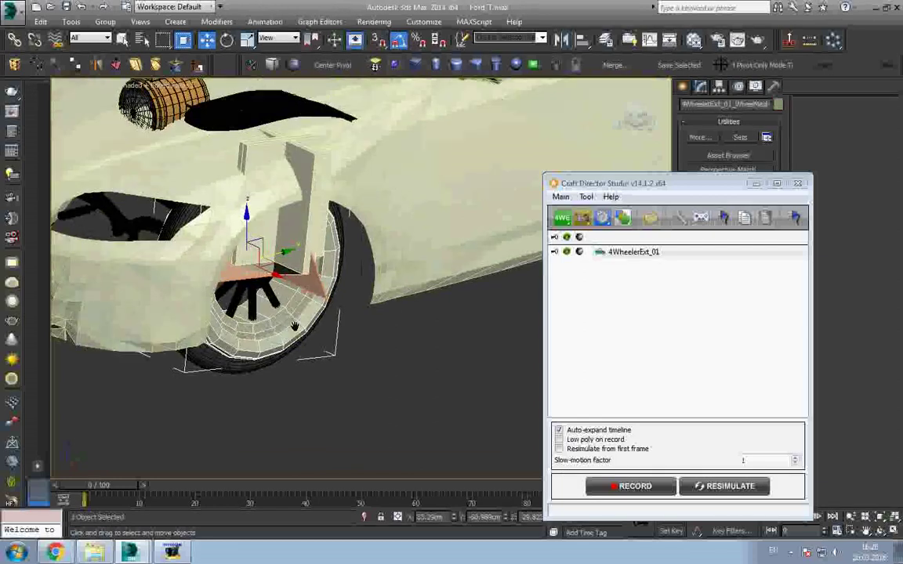
pyautogui.scroll(3, 264, 345)
pyautogui.scroll(1, 241, 233)
# Step: Link the Model T wheel spokes to the rig's front wheel mesh with Select and Link
pyautogui.click(14, 39)
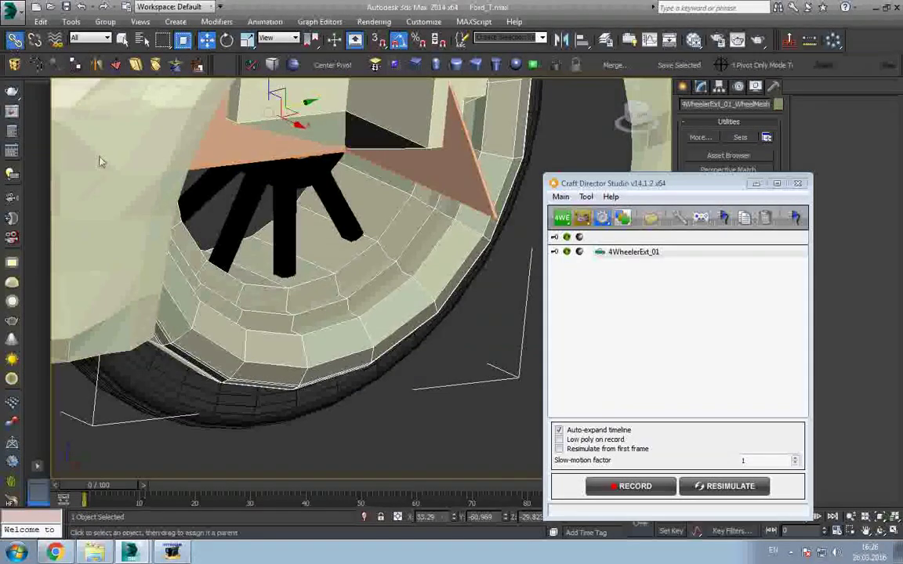
pyautogui.scroll(-2, 289, 258)
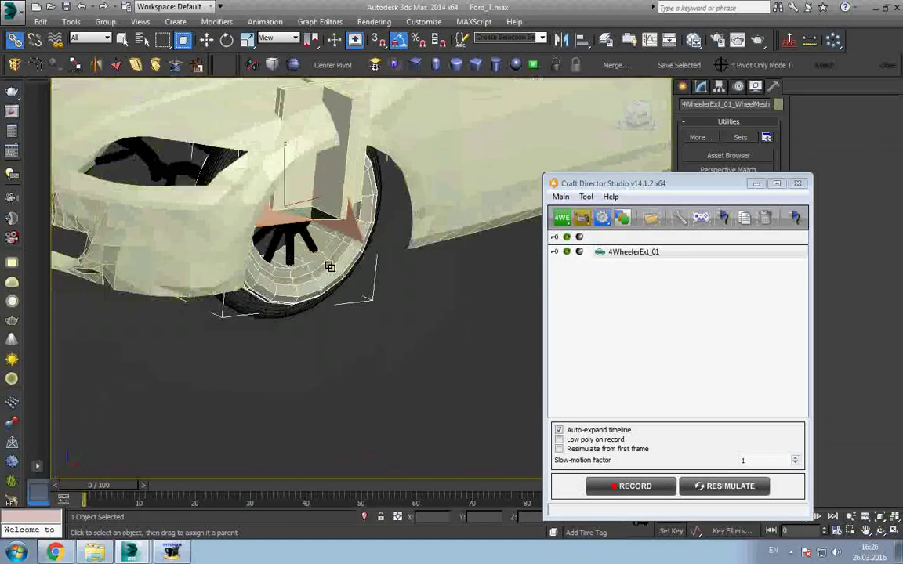
pyautogui.scroll(-2, 275, 305)
pyautogui.scroll(5, 258, 350)
pyautogui.scroll(2, 259, 350)
pyautogui.moveTo(255, 325); pyautogui.dragTo(261, 242)
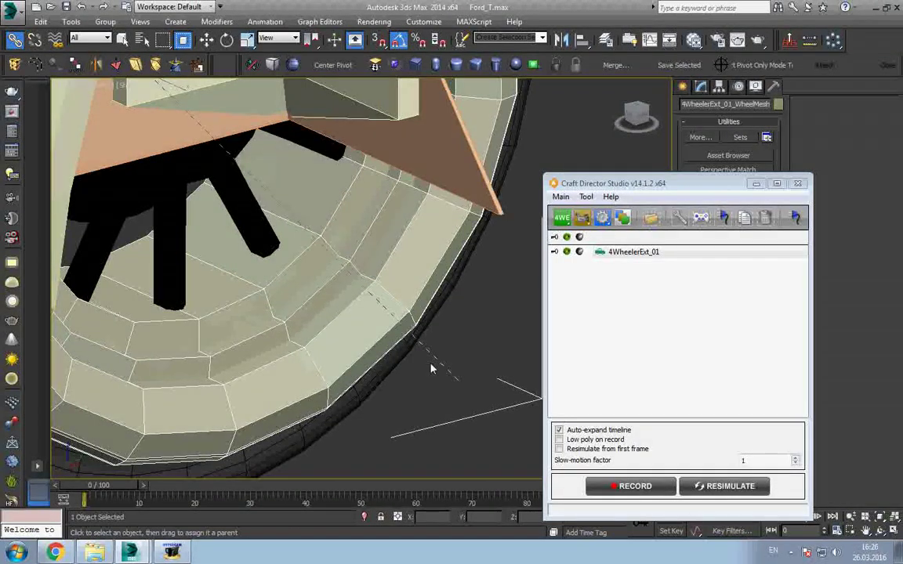
pyautogui.moveTo(462, 390); pyautogui.dragTo(245, 207)
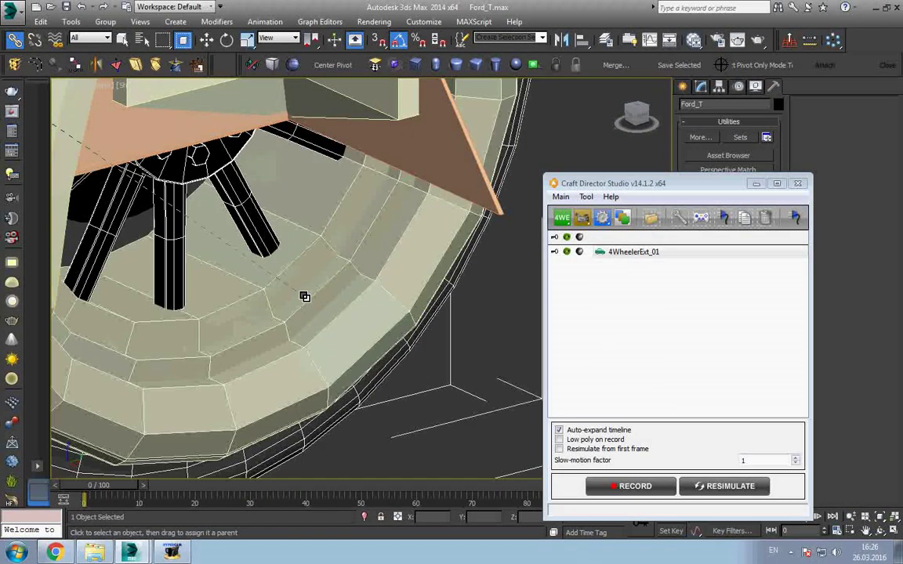
# Step: Zoom, pan and orbit out to inspect the whole car after linking
pyautogui.scroll(-3, 305, 296)
pyautogui.scroll(-3, 353, 313)
pyautogui.scroll(-2, 396, 343)
pyautogui.scroll(2, 236, 345)
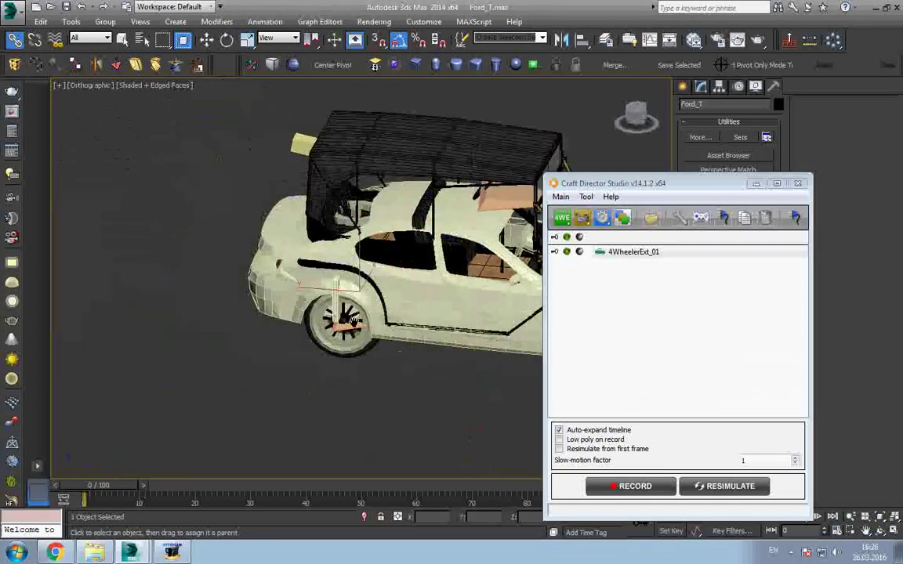
pyautogui.scroll(3, 235, 345)
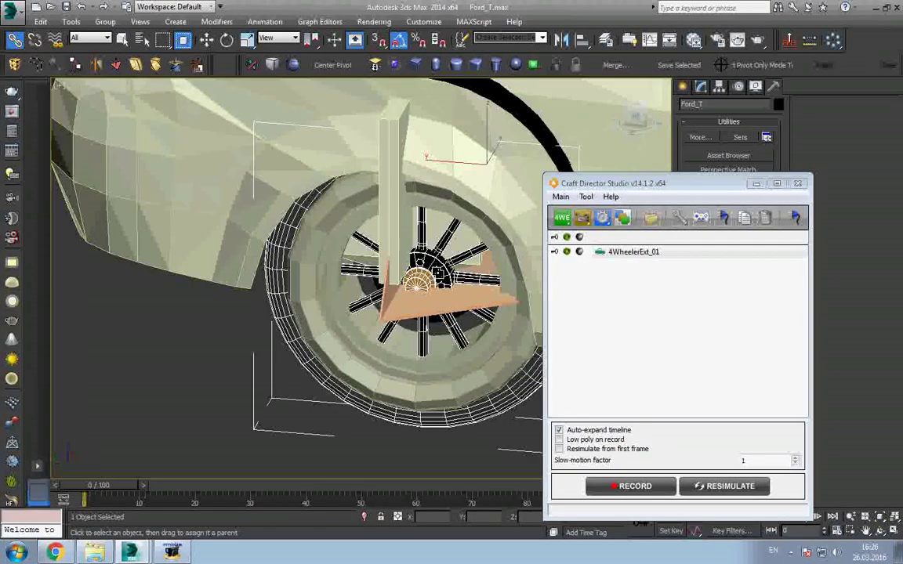
pyautogui.scroll(-5, 332, 314)
pyautogui.moveTo(349, 264); pyautogui.dragTo(193, 323, button='middle')
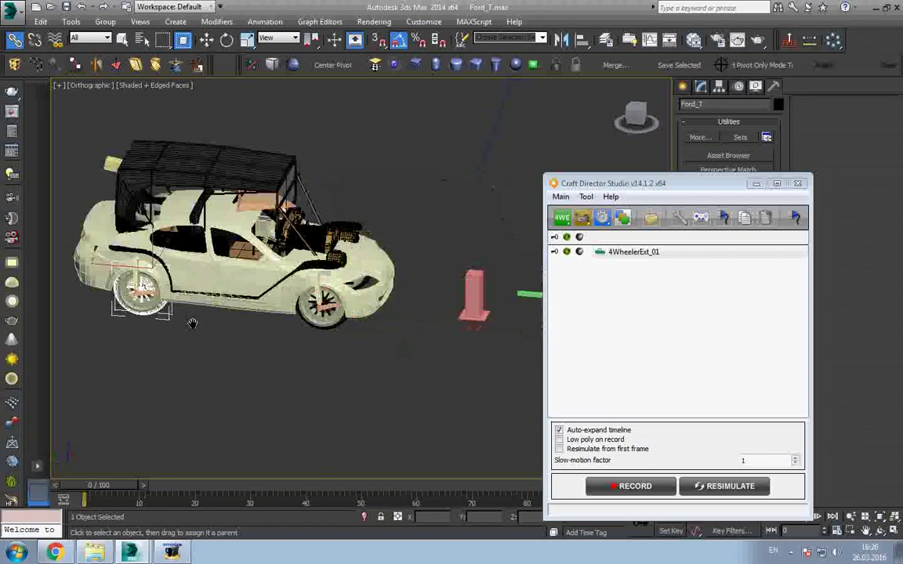
pyautogui.scroll(3, 289, 300)
pyautogui.scroll(2, 289, 299)
pyautogui.scroll(3, 306, 243)
pyautogui.scroll(1, 311, 233)
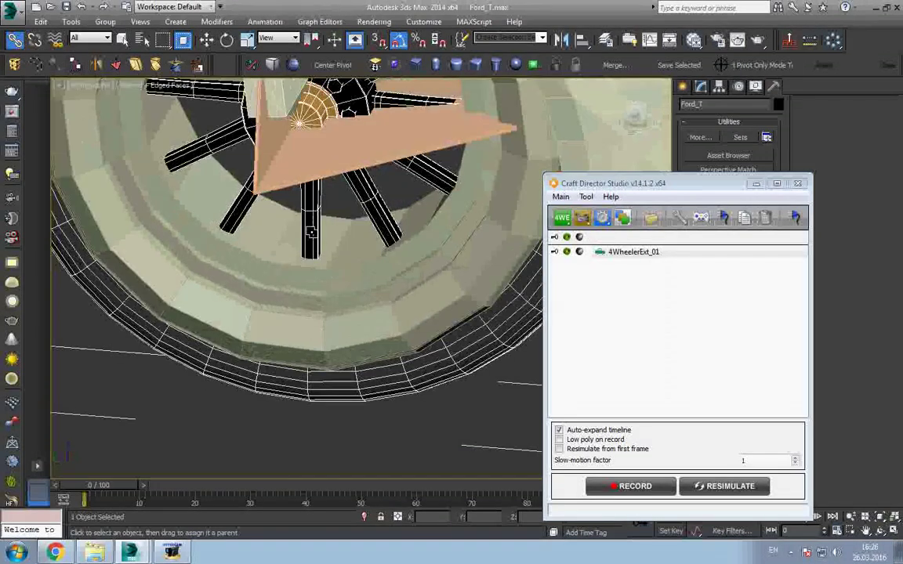
pyautogui.scroll(-1, 345, 319)
pyautogui.scroll(-1, 343, 319)
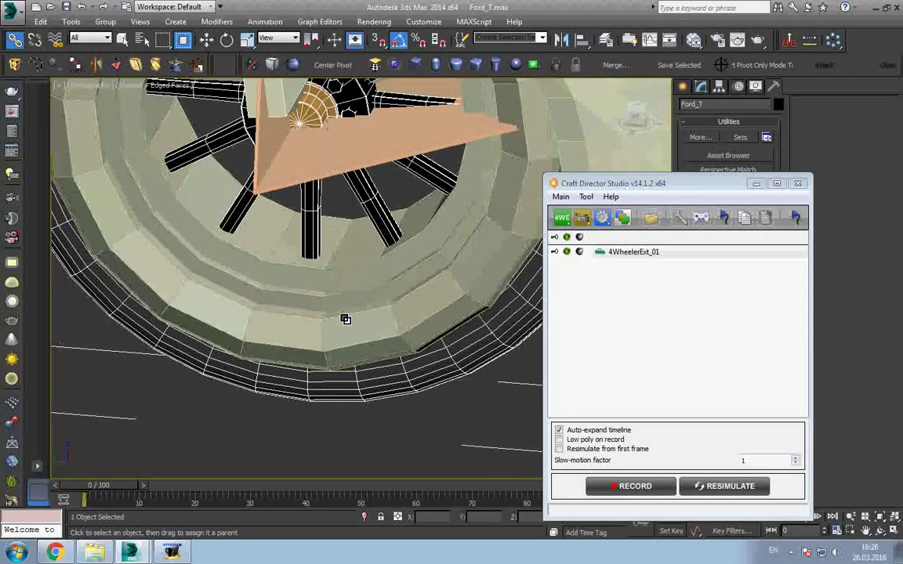
pyautogui.scroll(-3, 343, 319)
pyautogui.scroll(-3, 338, 340)
pyautogui.moveTo(337, 340)
pyautogui.keyDown('alt'); pyautogui.mouseDown(button='middle')
pyautogui.moveTo(333, 323)
pyautogui.moveTo(320, 363)
pyautogui.mouseUp(button='middle'); pyautogui.keyUp('alt')
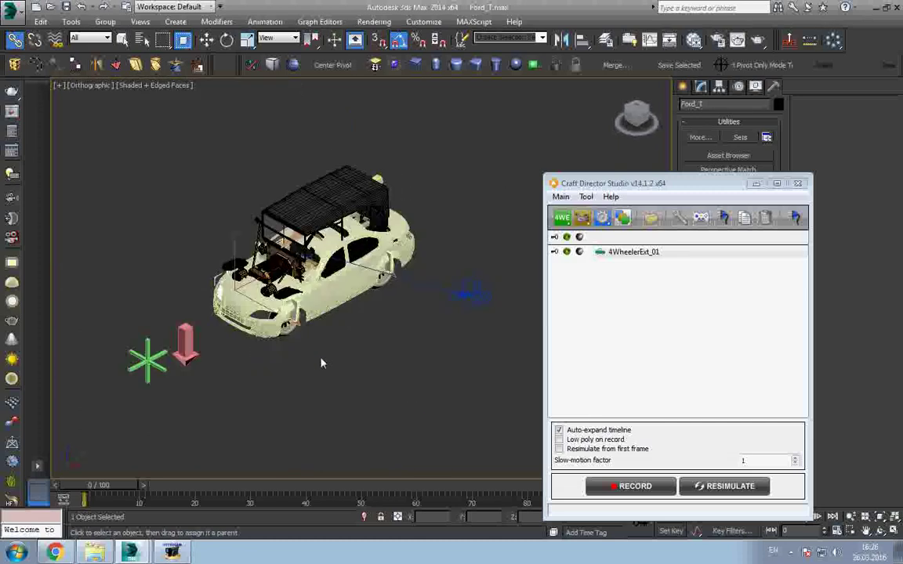
# Step: Hide the 4WheelerExt_01 rig's proxy car body and centre the Model T in view
pyautogui.press('w')
pyautogui.click(571, 255)
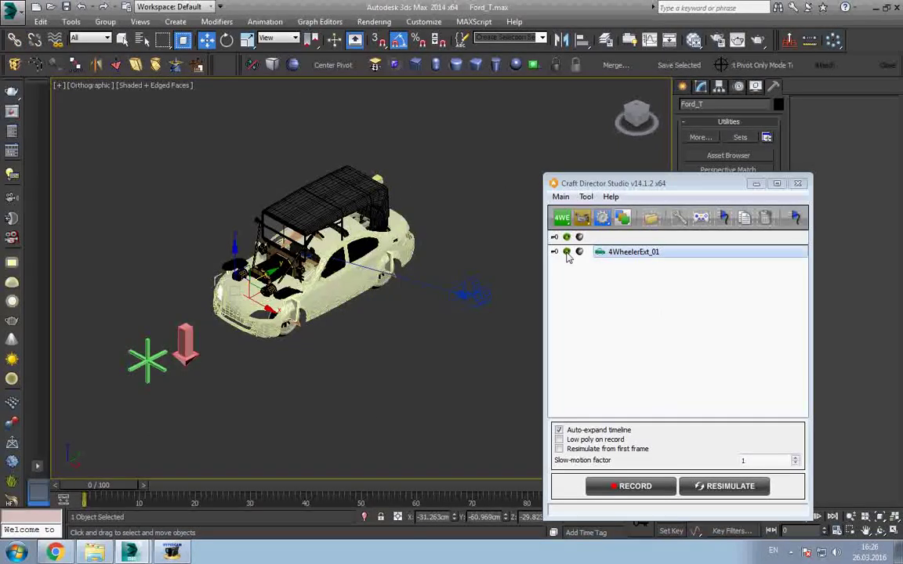
pyautogui.click(567, 253)
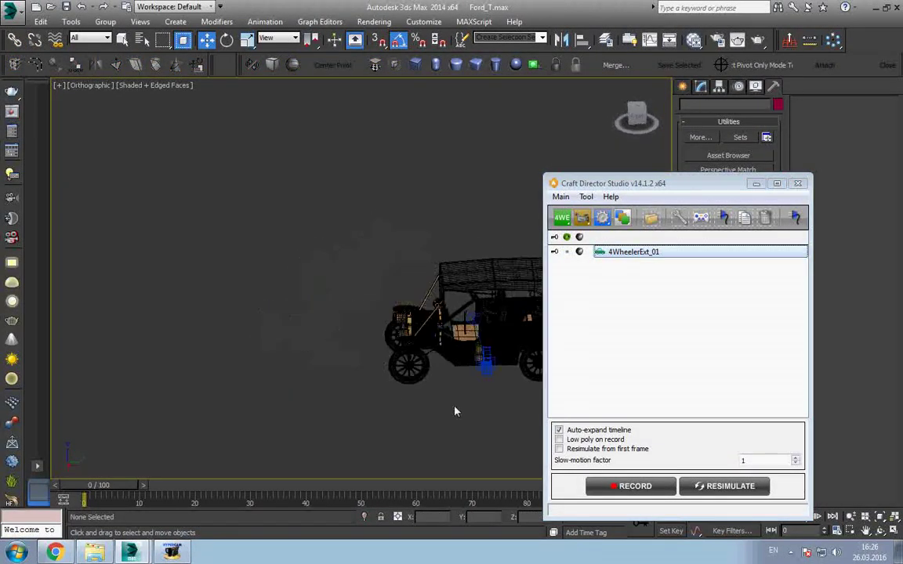
pyautogui.moveTo(454, 411); pyautogui.dragTo(402, 403, button='middle')
# Step: View the car through Camera01, then through the rig's TopViewCam
pyautogui.press('c')
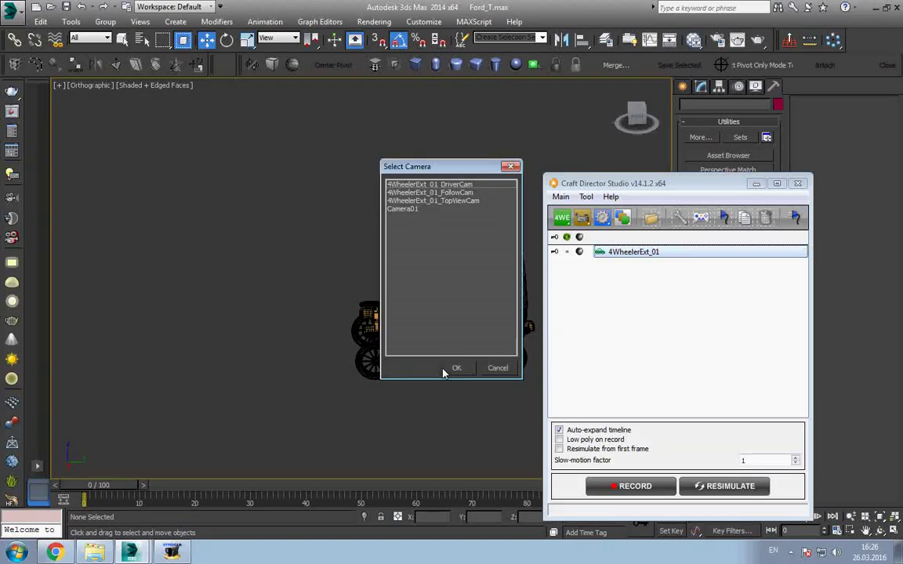
pyautogui.doubleClick(424, 210)
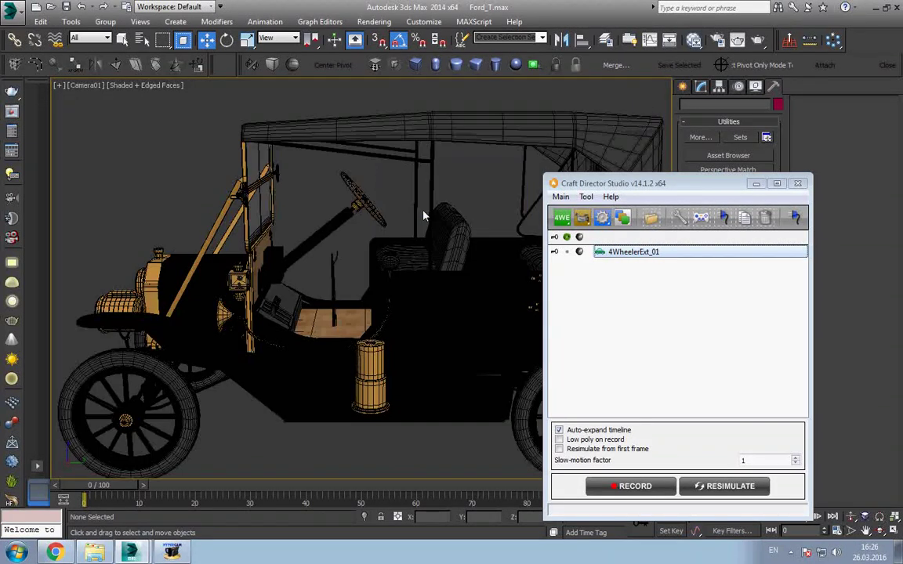
pyautogui.press('c')
pyautogui.doubleClick(423, 210)
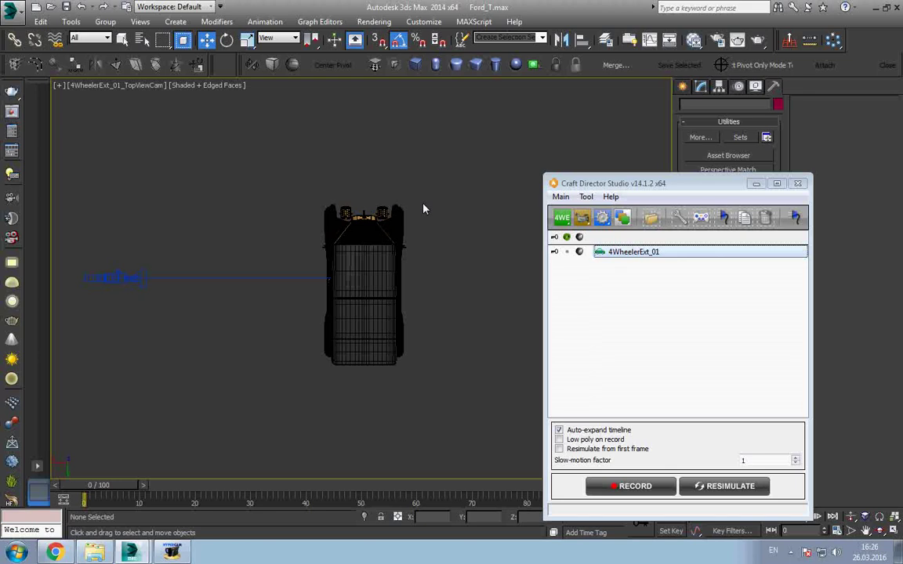
pyautogui.press('c')
pyautogui.doubleClick(423, 202)
# Step: Preview the FollowCam and DriverCam views, then return to Camera01
pyautogui.press('c')
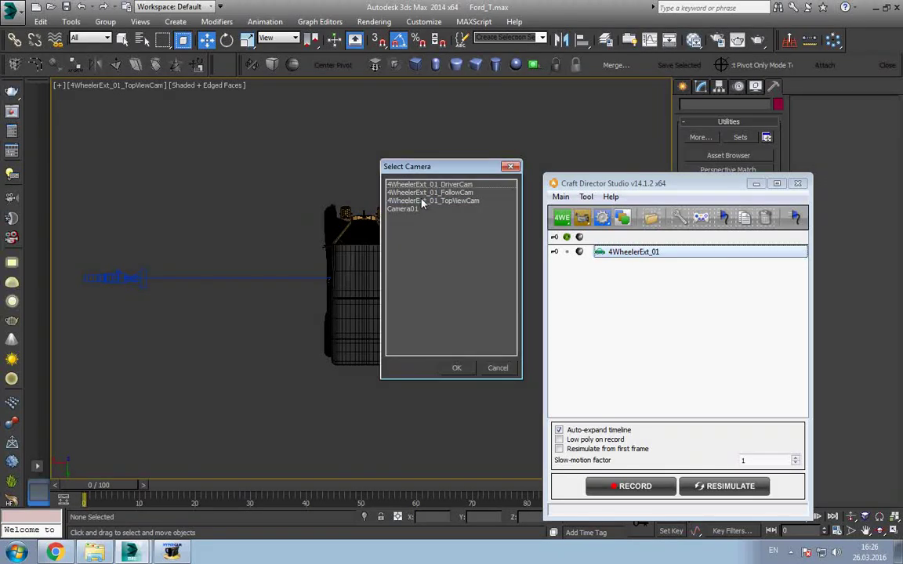
pyautogui.doubleClick(423, 193)
pyautogui.press('c')
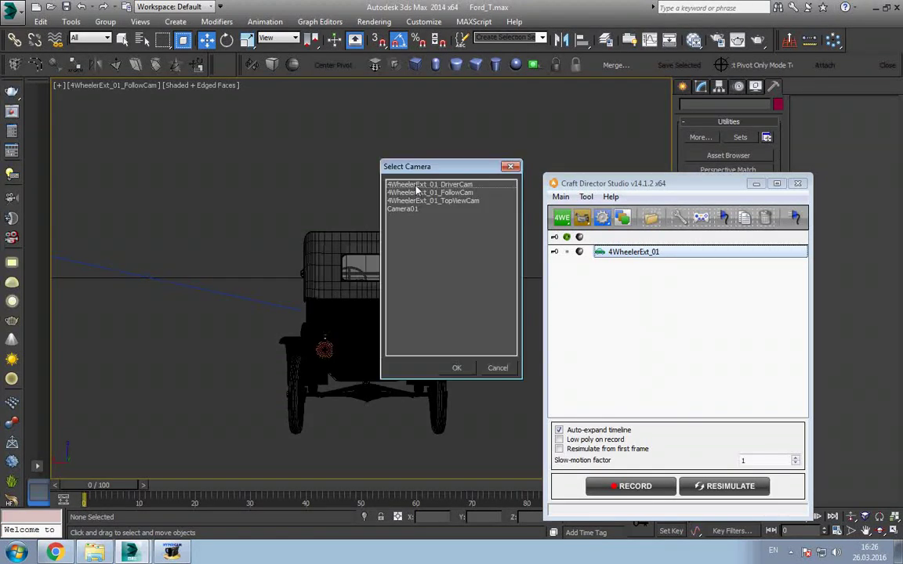
pyautogui.doubleClick(417, 185)
pyautogui.press('c')
pyautogui.doubleClick(423, 192)
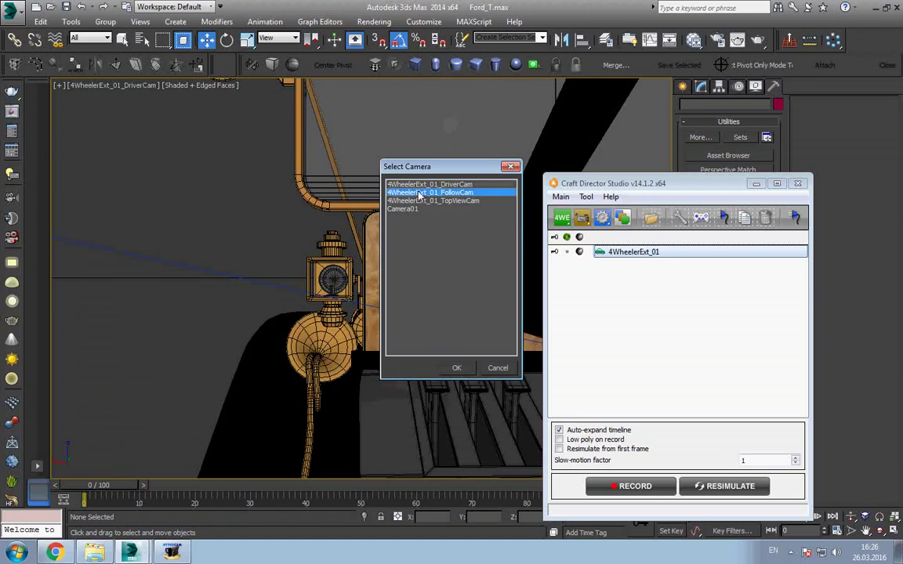
pyautogui.press('c')
pyautogui.doubleClick(414, 207)
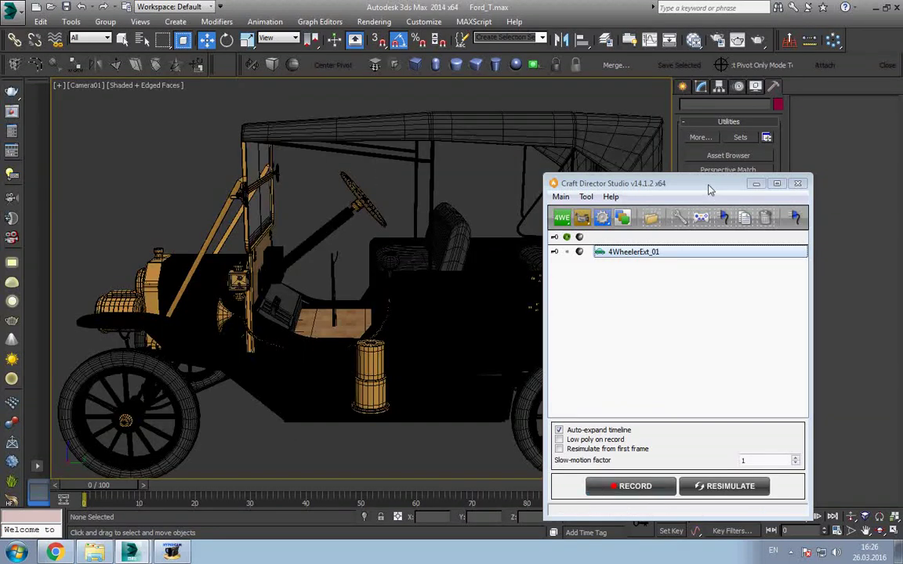
# Step: Park the Craft Director window at the top right and orbit a perspective three-quarter view
pyautogui.moveTo(642, 185); pyautogui.dragTo(732, 184)
pyautogui.moveTo(787, 186); pyautogui.dragTo(794, 53)
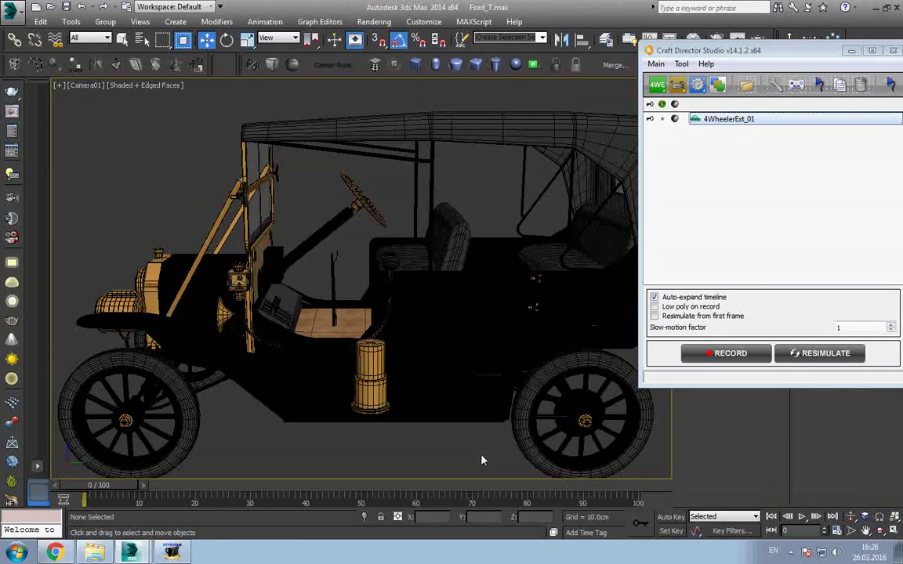
pyautogui.press('p')
pyautogui.scroll(-1, 419, 413)
pyautogui.scroll(-2, 388, 403)
pyautogui.moveTo(387, 403)
pyautogui.keyDown('alt'); pyautogui.mouseDown(button='middle')
pyautogui.moveTo(409, 426)
pyautogui.moveTo(550, 395)
pyautogui.mouseUp(button='middle'); pyautogui.keyUp('alt')
pyautogui.scroll(-2, 409, 427)
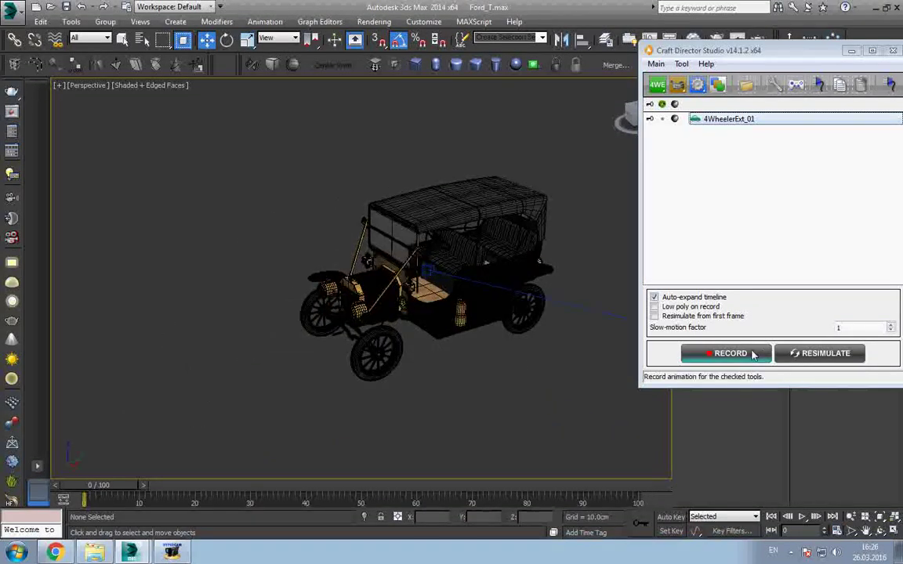
# Step: Set the animation length to 300 frames in Time Configuration
pyautogui.rightClick(801, 521)
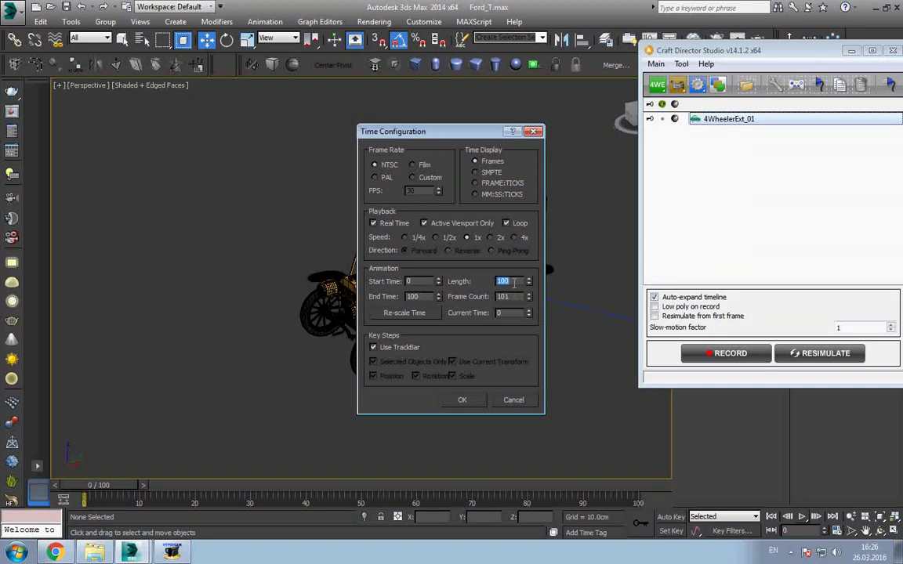
pyautogui.write('0')
pyautogui.press('Return')
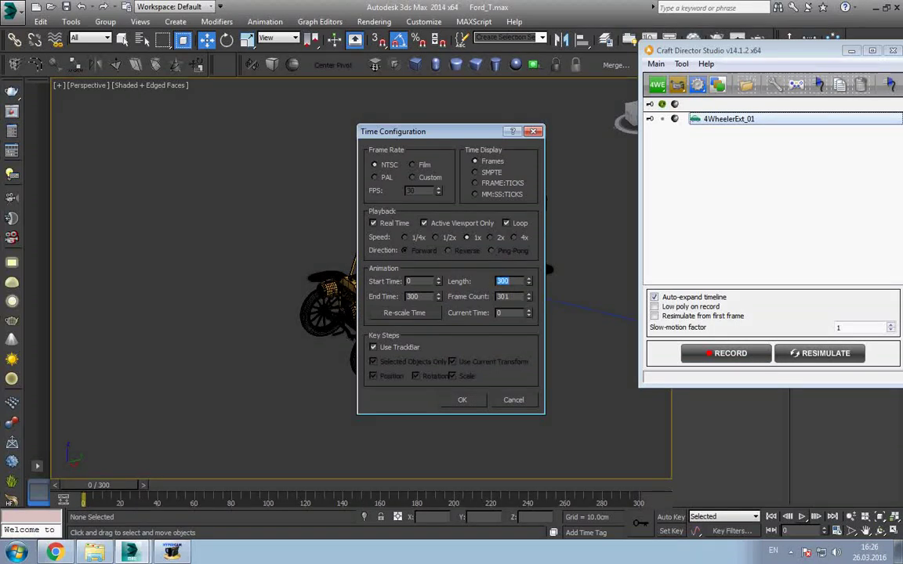
pyautogui.click(464, 400)
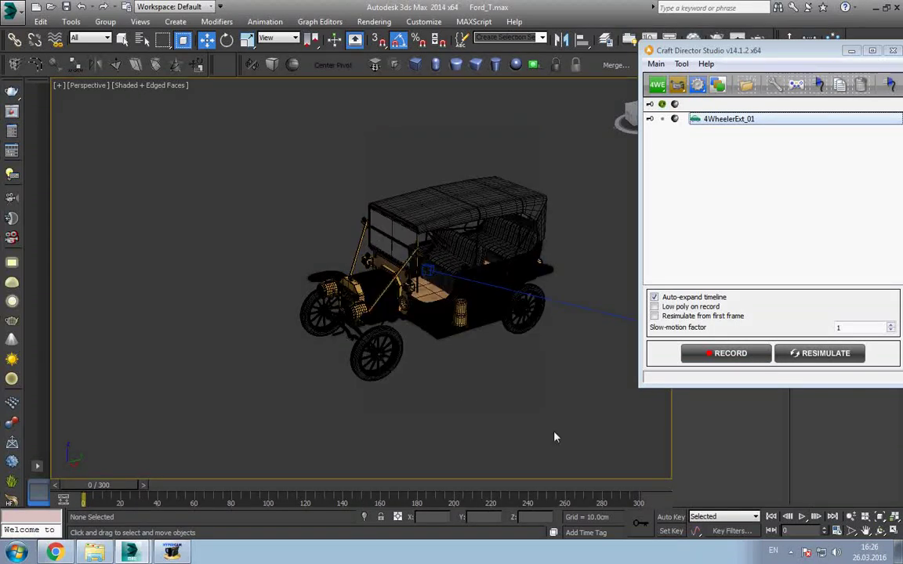
# Step: Record a Craft Director driving take, then scrub the timeline to review the motion
pyautogui.click(749, 359)
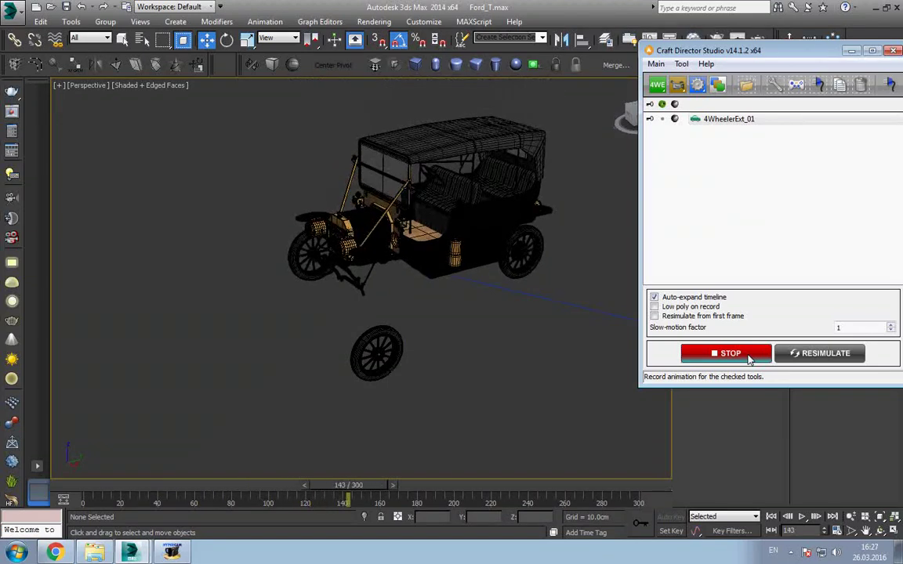
pyautogui.click(749, 357)
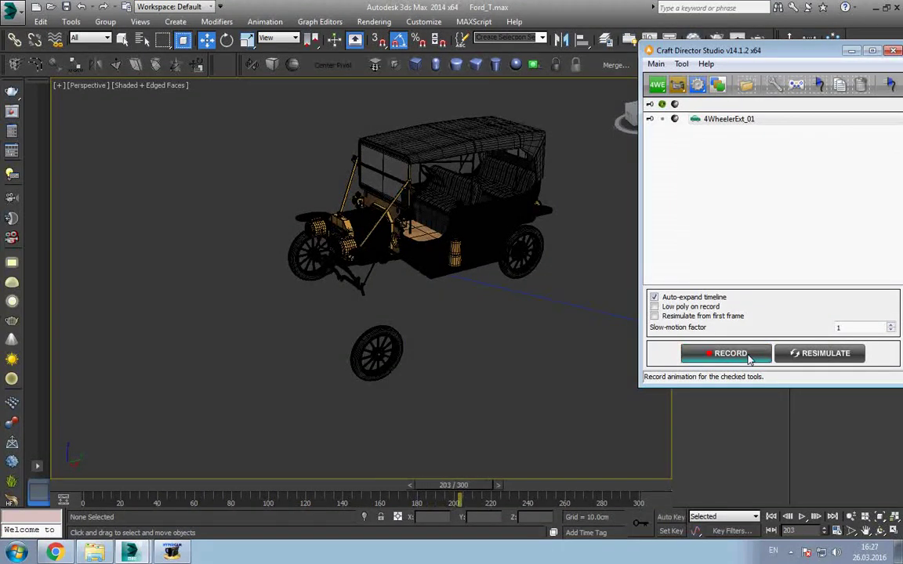
pyautogui.moveTo(475, 489); pyautogui.dragTo(341, 485)
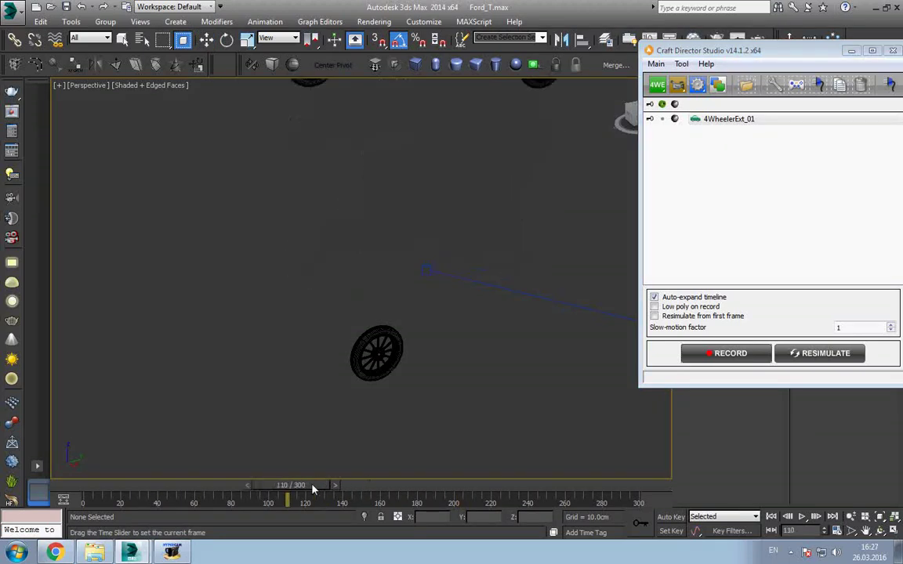
pyautogui.scroll(-3, 447, 383)
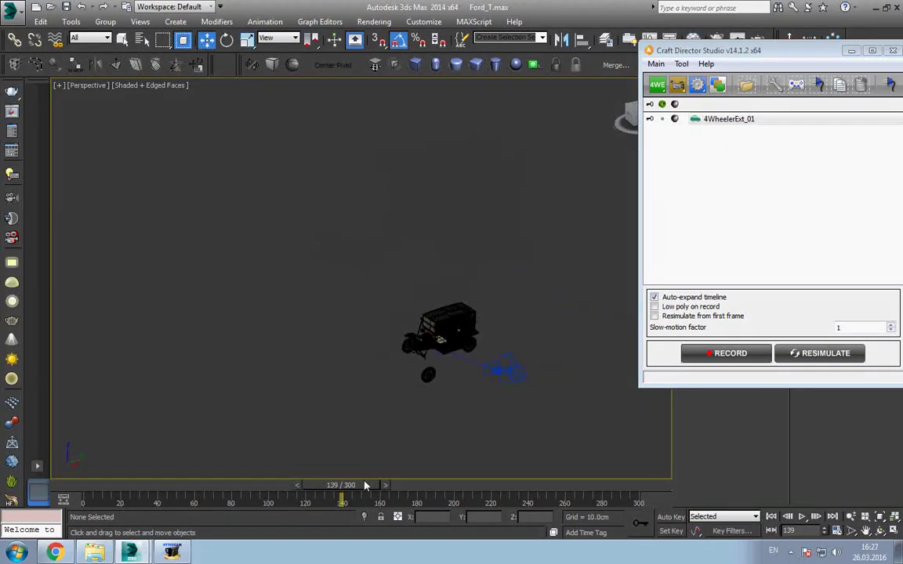
pyautogui.moveTo(329, 486); pyautogui.dragTo(113, 485)
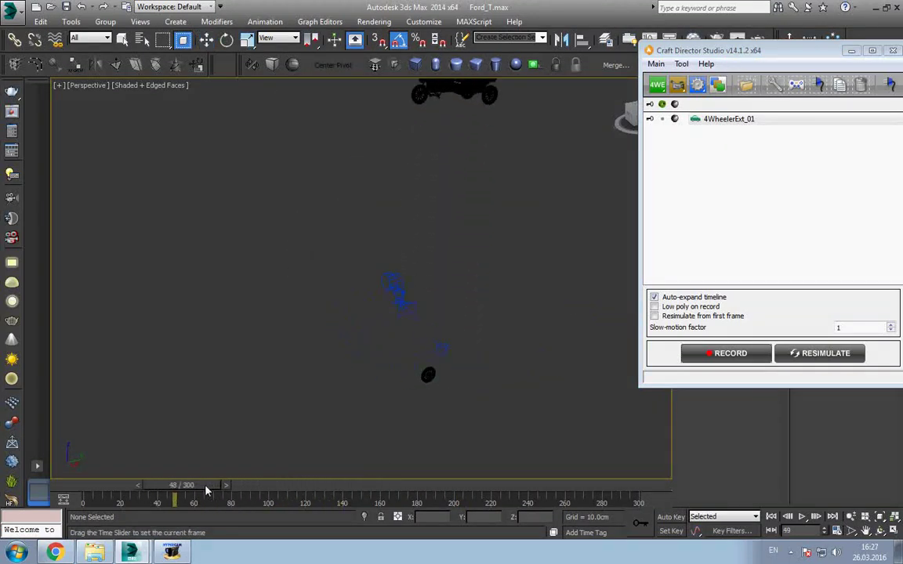
pyautogui.press('w')
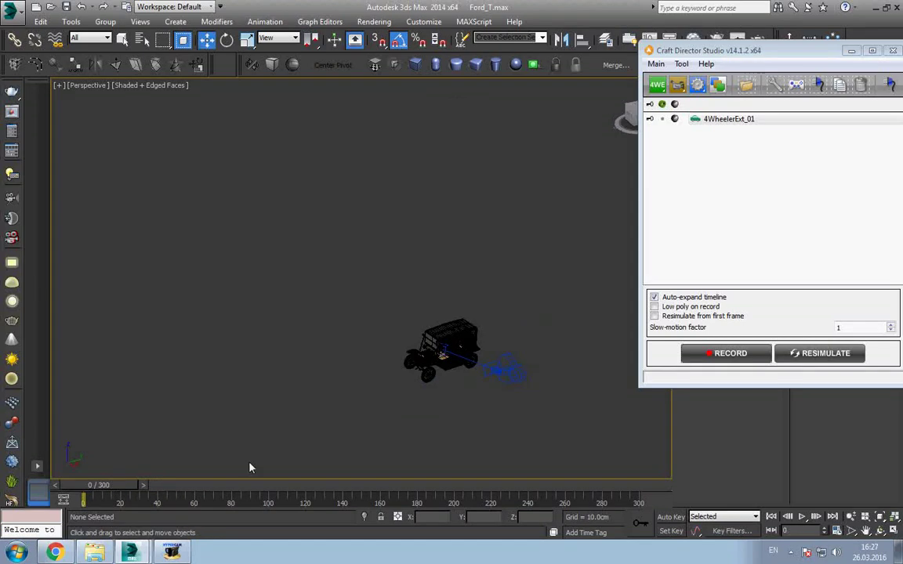
pyautogui.scroll(1, 378, 421)
pyautogui.scroll(4, 399, 385)
pyautogui.scroll(2, 396, 390)
# Step: Show the rig's proxy car body, then delete and undo deleting the car parts twice
pyautogui.click(400, 275)
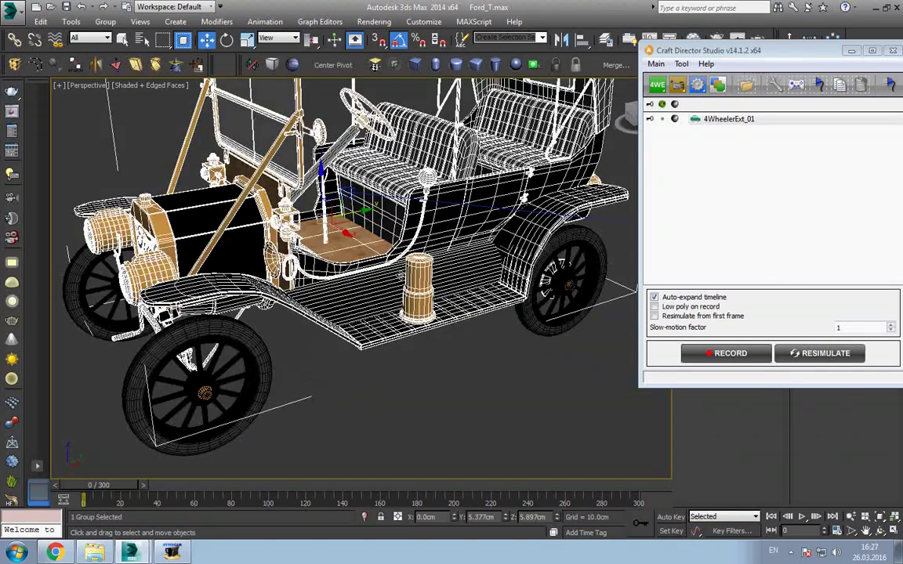
pyautogui.click(663, 119)
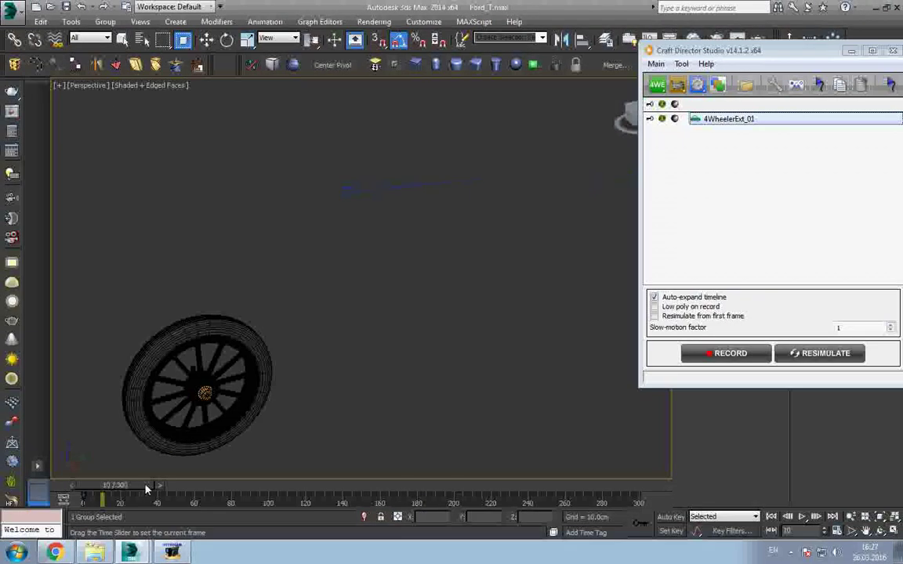
pyautogui.scroll(-5, 360, 346)
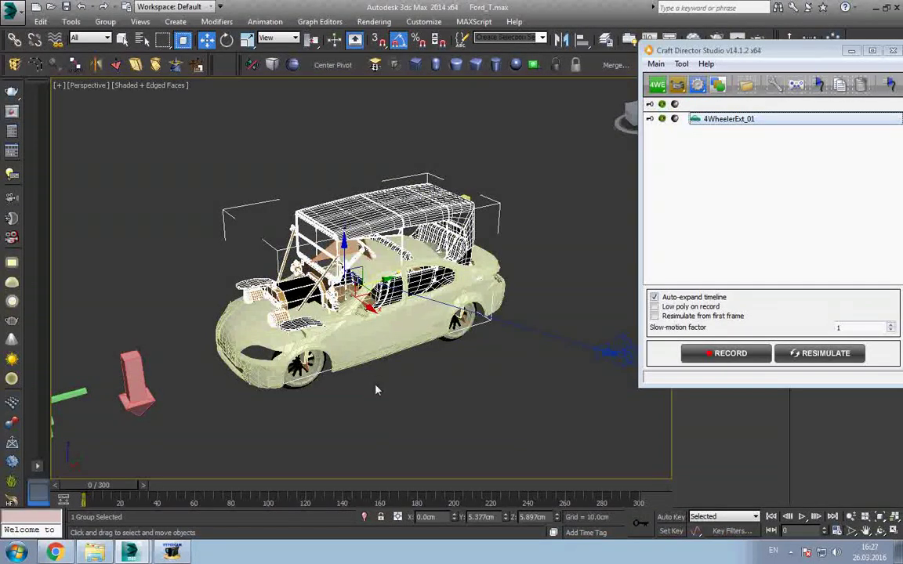
pyautogui.click(368, 339)
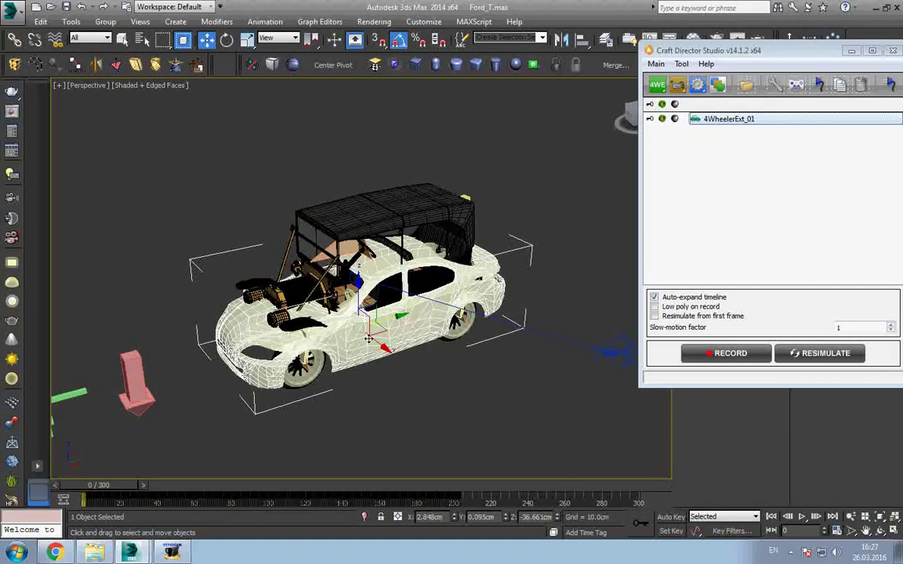
pyautogui.doubleClick(369, 339)
pyautogui.press('Delete')
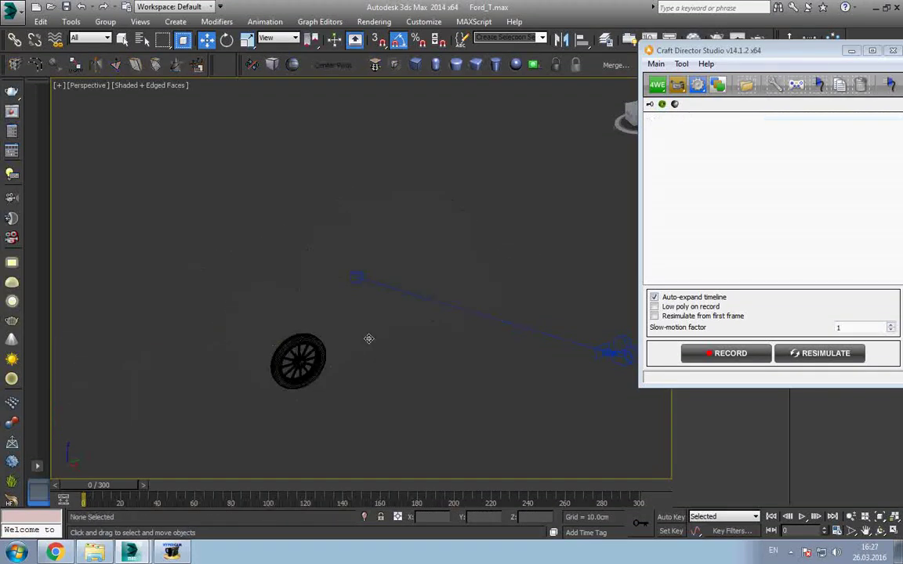
pyautogui.hotkey('ctrl', 'z')
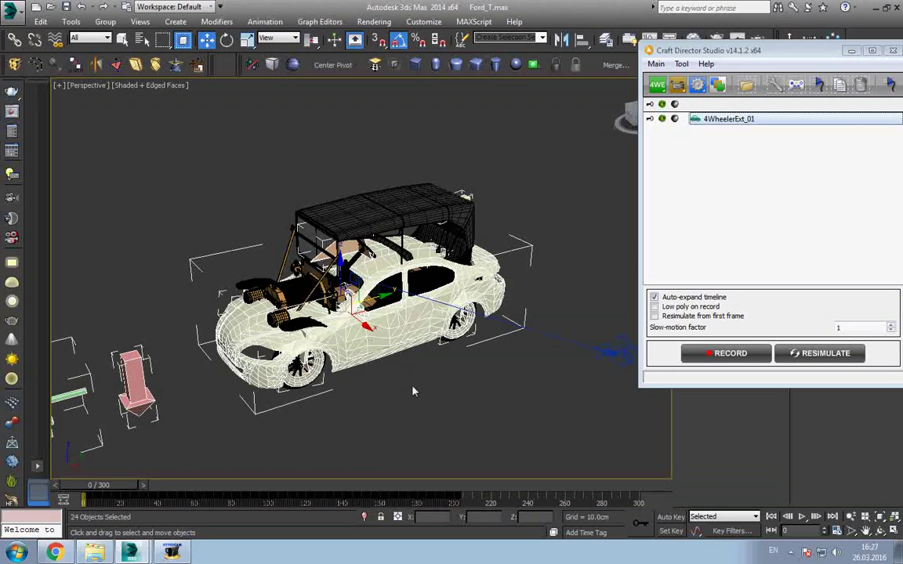
pyautogui.click(407, 324)
pyautogui.press('Delete')
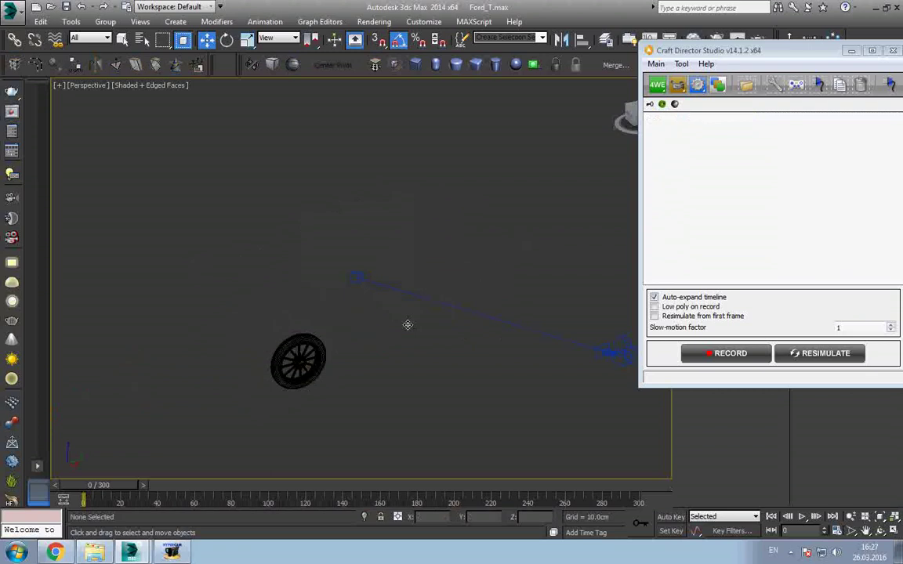
pyautogui.hotkey('ctrl', 'z')
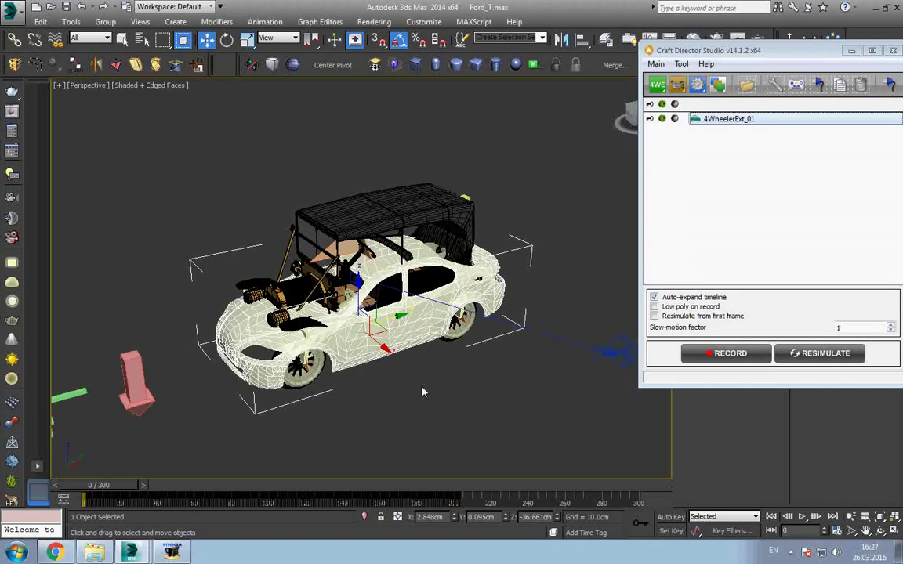
# Step: Undo repeatedly back to the 100-frame timeline until the rig helpers are removed
pyautogui.hotkey('ctrl', 'z')
pyautogui.hotkey('ctrl', 'z')
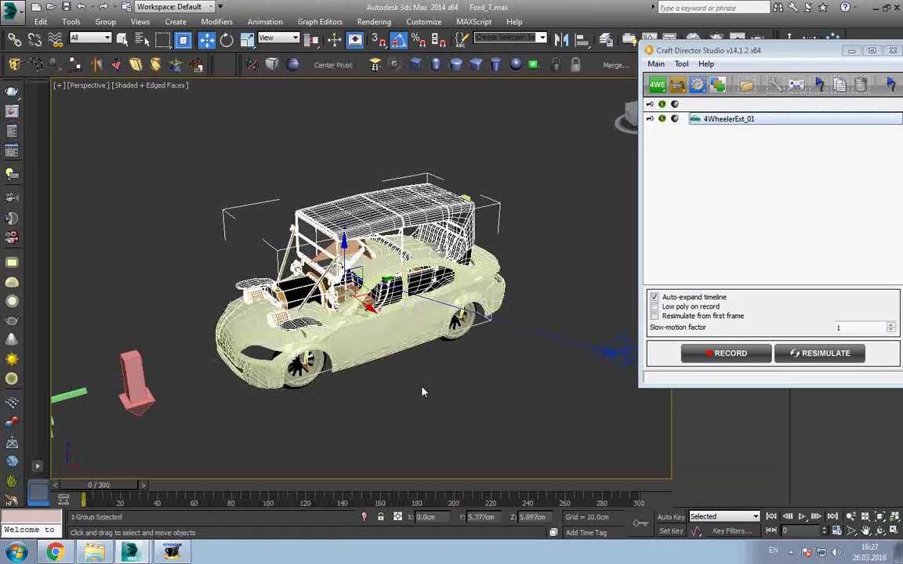
pyautogui.hotkey('ctrl', 'z')
pyautogui.hotkey('ctrl', 'z')
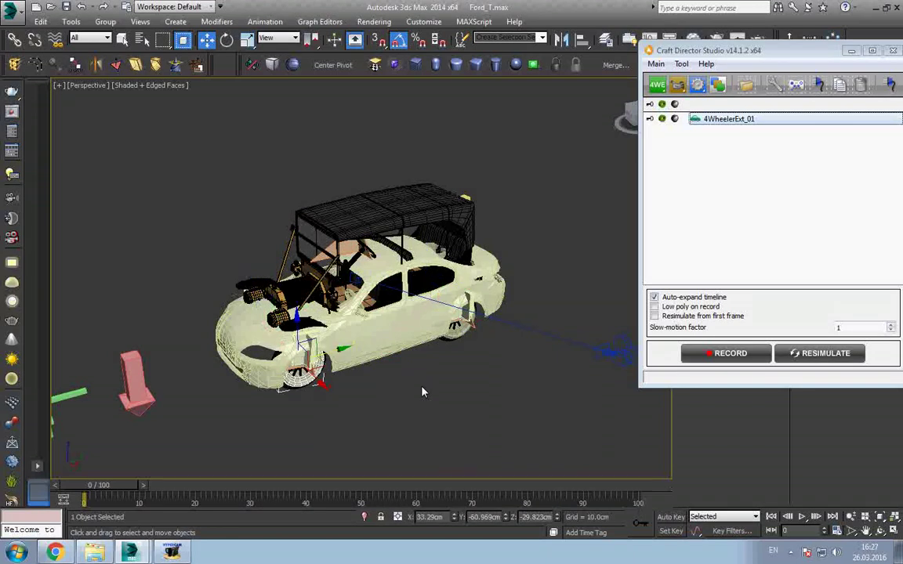
pyautogui.hotkey('ctrl', 'z')
pyautogui.hotkey('ctrl', 'z')
pyautogui.hotkey('ctrl', 'z')
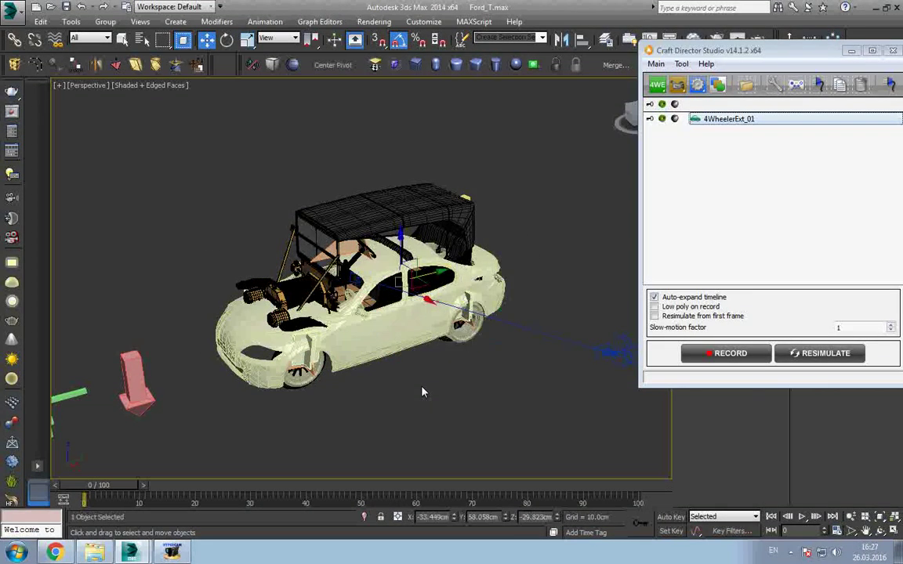
pyautogui.hotkey('ctrl', 'z')
pyautogui.hotkey('ctrl', 'z')
pyautogui.hotkey('ctrl', 'z')
pyautogui.hotkey('ctrl', 'z')
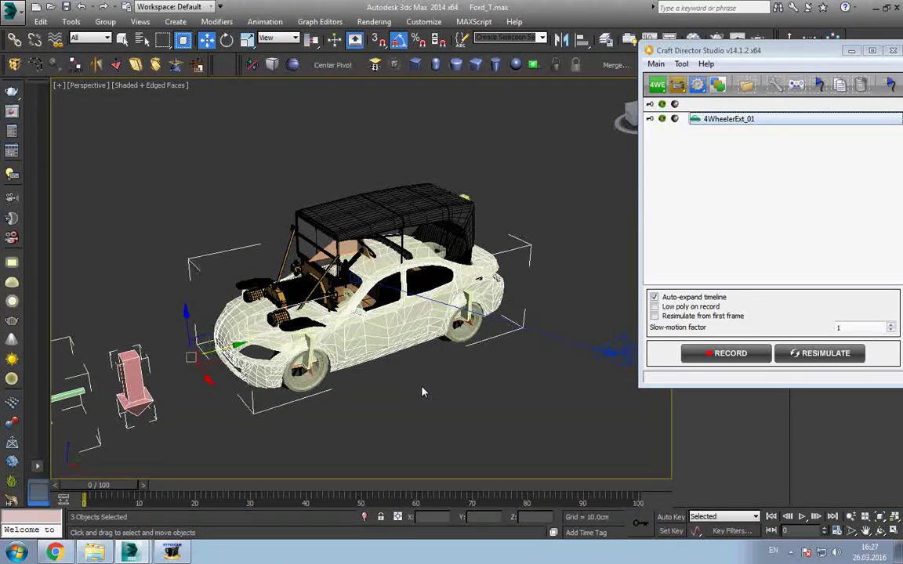
pyautogui.hotkey('ctrl', 'z')
pyautogui.hotkey('ctrl', 'z')
pyautogui.hotkey('ctrl', 'z')
pyautogui.hotkey('ctrl', 'z')
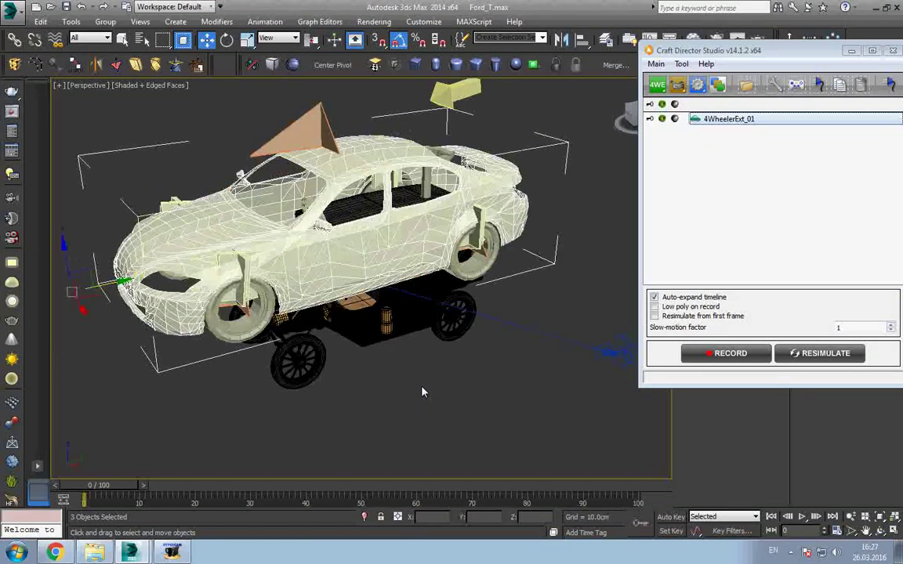
pyautogui.hotkey('ctrl', 'z')
pyautogui.hotkey('ctrl', 'z')
pyautogui.hotkey('ctrl', 'z')
pyautogui.hotkey('ctrl', 'z')
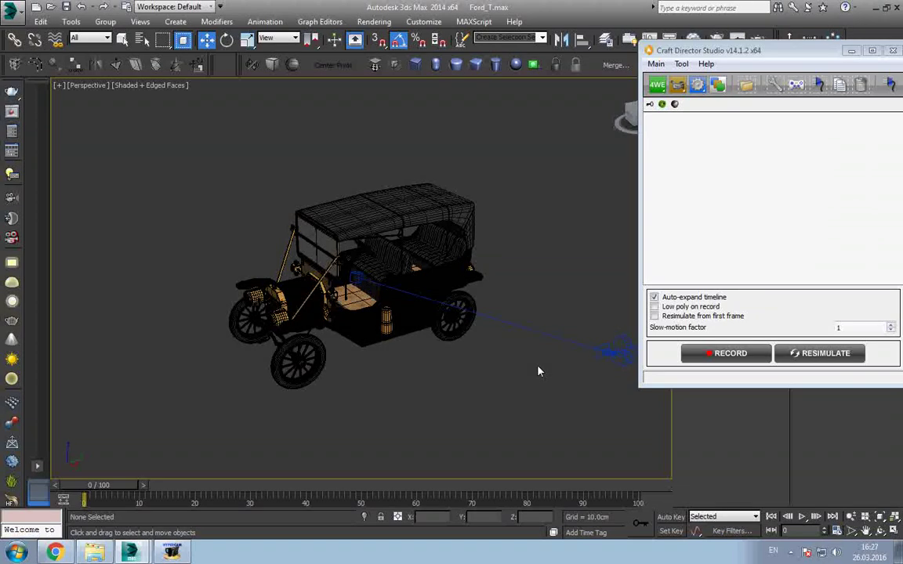
pyautogui.hotkey('ctrl', 'z')
# Step: Deselect the Ford T, scrub the timeline, and create a 4WheelerExt vehicle rig
pyautogui.click(385, 330)
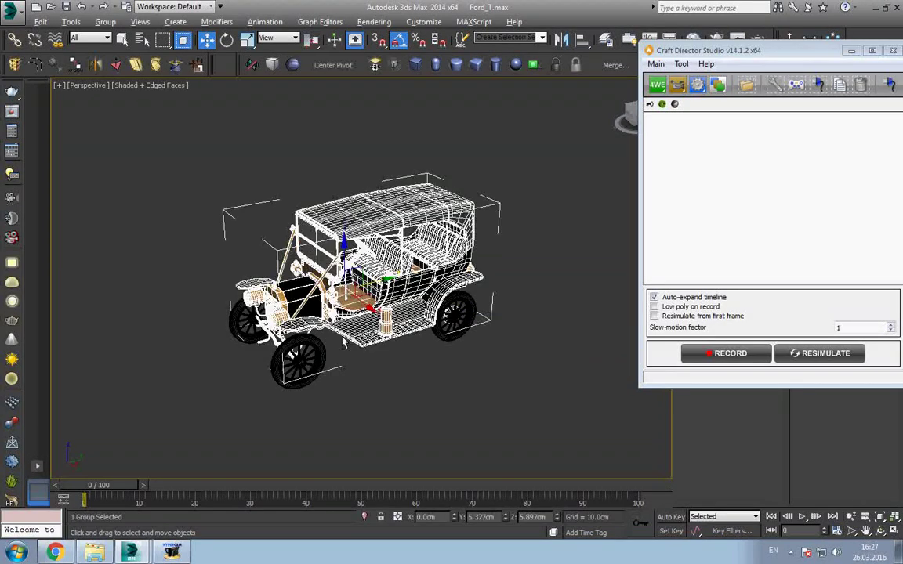
pyautogui.click(422, 379)
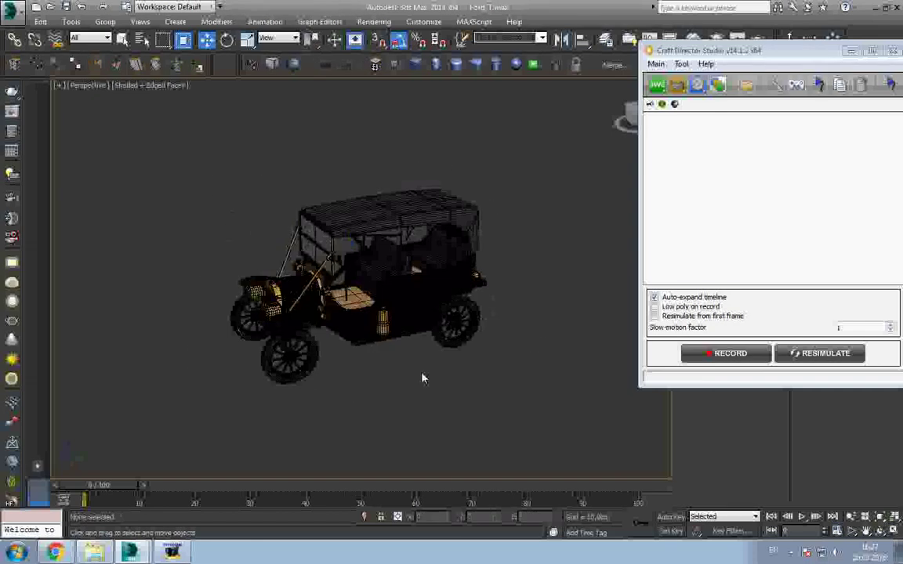
pyautogui.moveTo(98, 486); pyautogui.dragTo(112, 490)
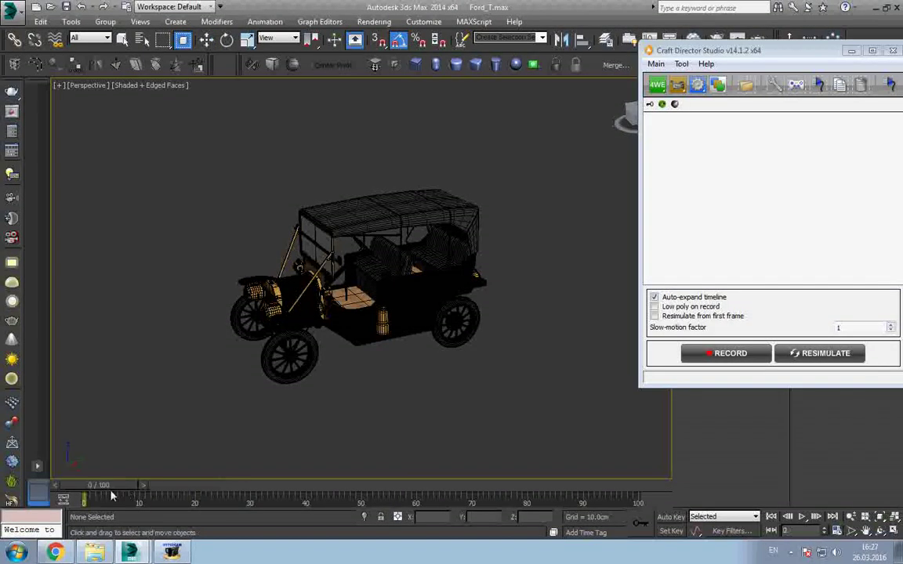
pyautogui.click(655, 64)
pyautogui.moveTo(697, 80)
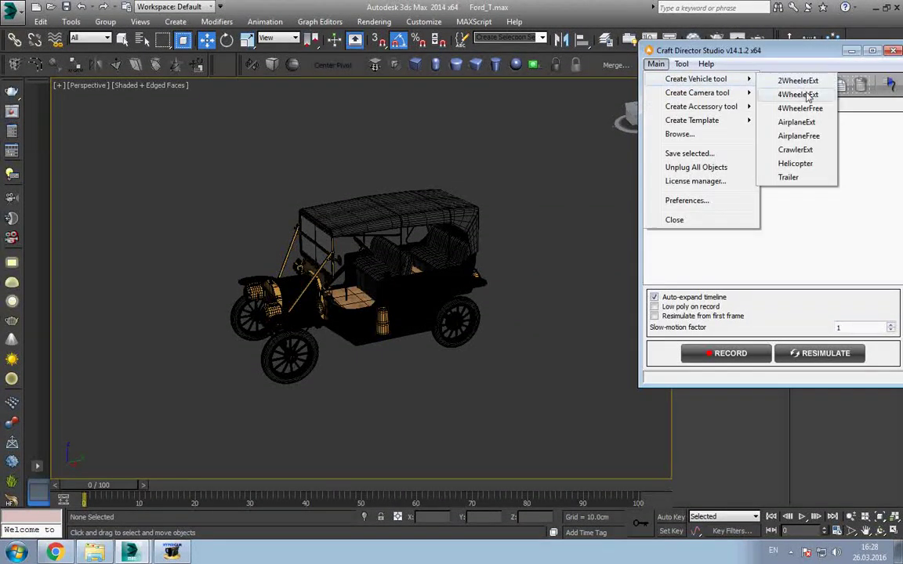
pyautogui.click(808, 95)
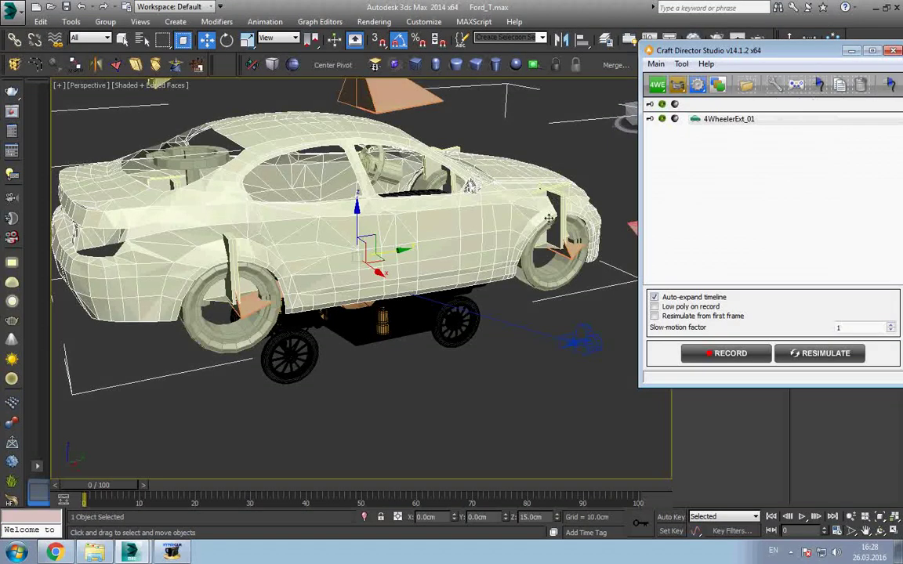
# Step: Select the Ford T chassis, test a rotation, and add a rear wheel to the selection
pyautogui.click(408, 326)
pyautogui.rightClick(406, 327)
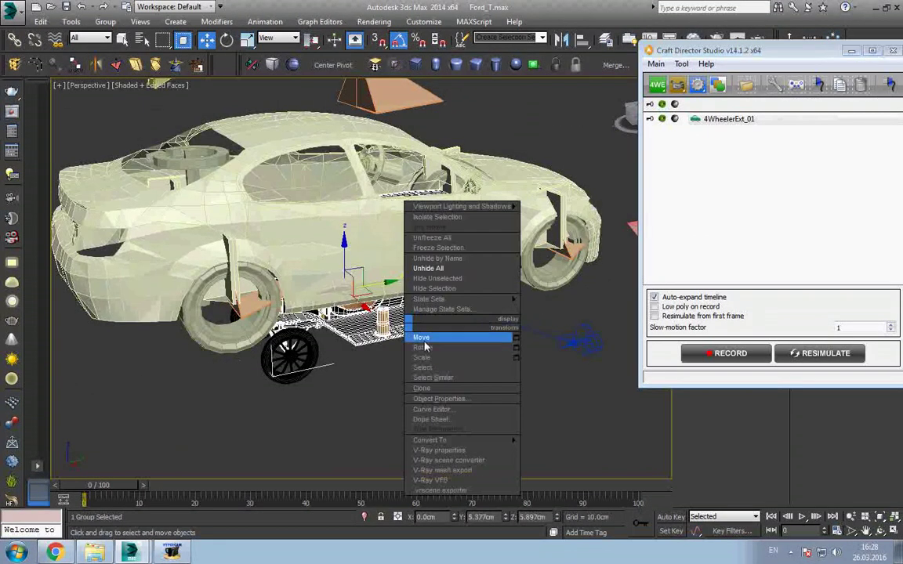
pyautogui.click(423, 348)
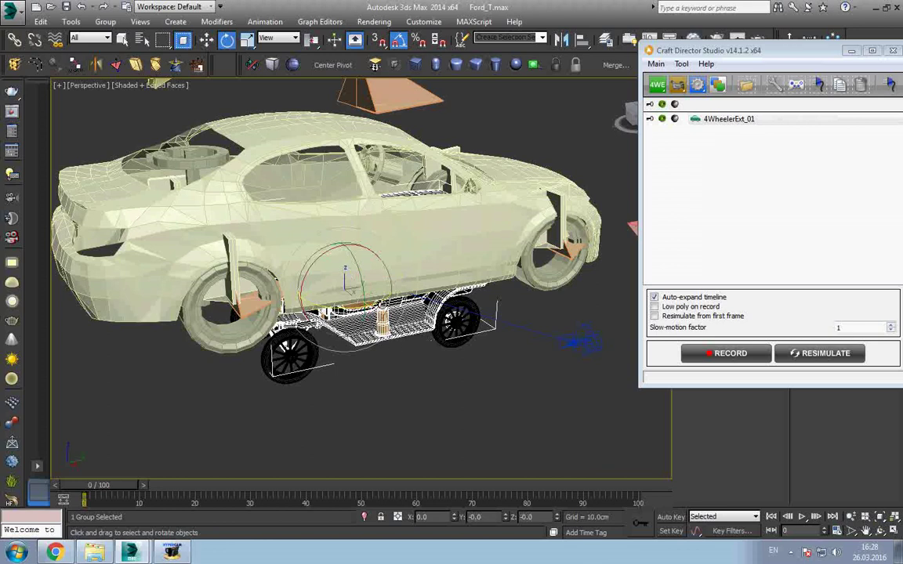
pyautogui.moveTo(309, 270); pyautogui.dragTo(313, 329)
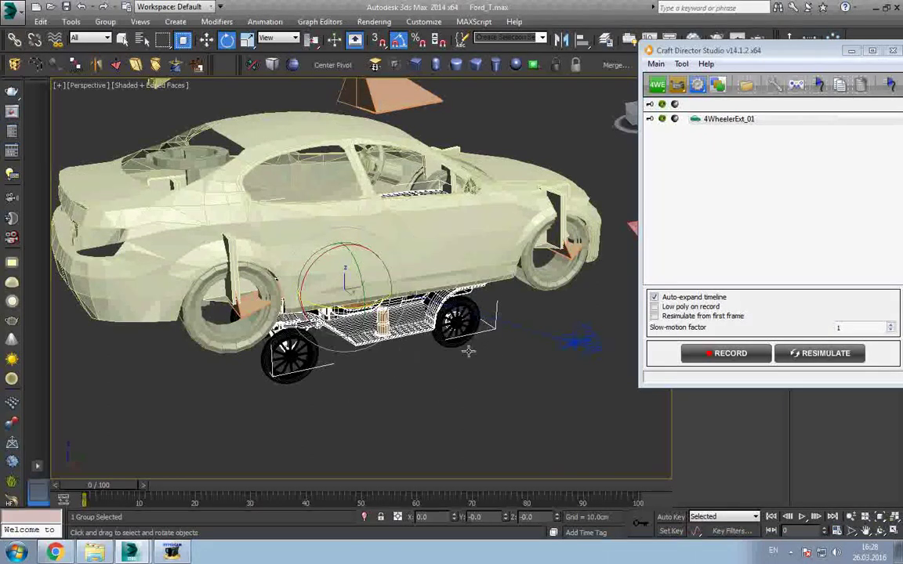
pyautogui.keyDown('ctrl'); pyautogui.click(462, 321); pyautogui.keyUp('ctrl')
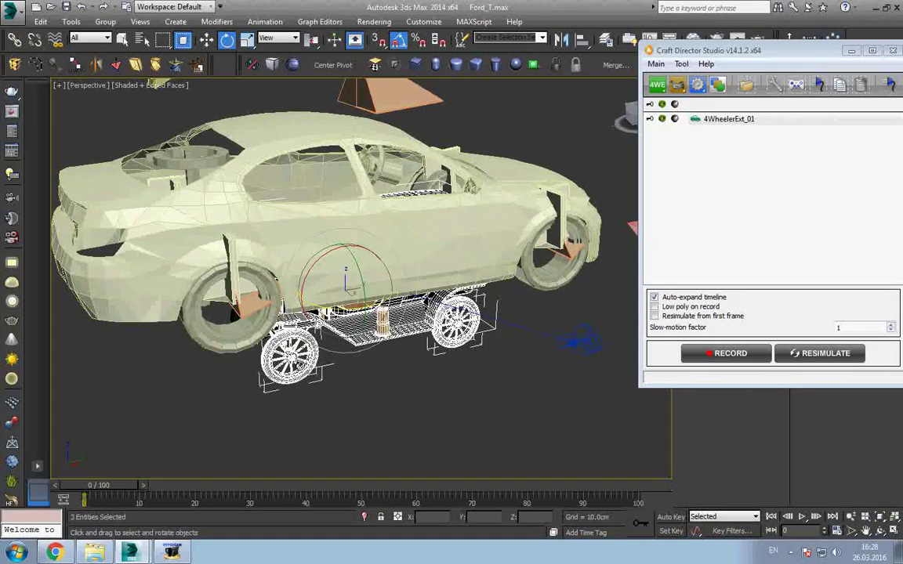
pyautogui.keyDown('alt'); pyautogui.moveTo(304, 365); pyautogui.dragTo(441, 347, button='middle'); pyautogui.keyUp('alt')
# Step: Group the Ford T chassis and wheels as Group001 and rotate it 180° about Z
pyautogui.keyDown('ctrl'); pyautogui.click(441, 345); pyautogui.keyUp('ctrl')
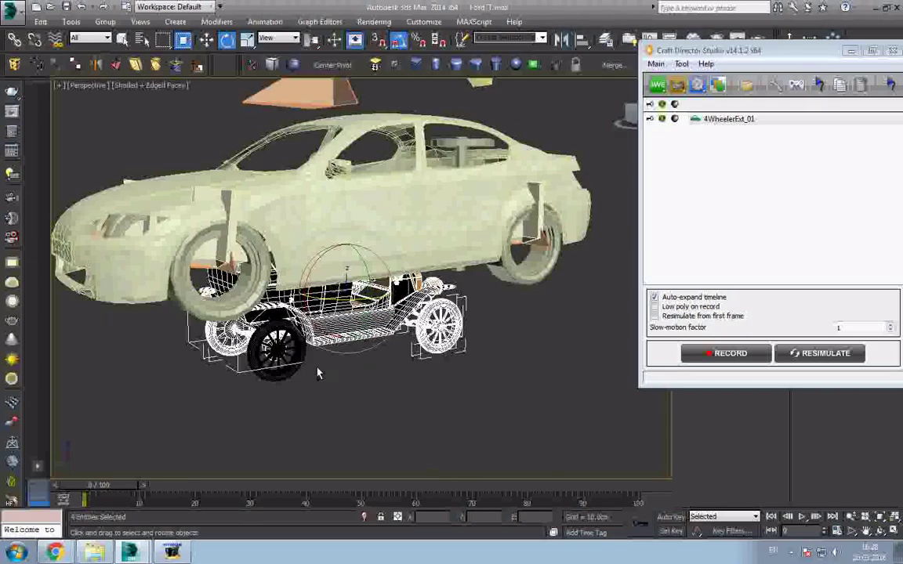
pyautogui.keyDown('ctrl'); pyautogui.click(285, 330); pyautogui.keyUp('ctrl')
pyautogui.hotkey('ctrl', 'g')
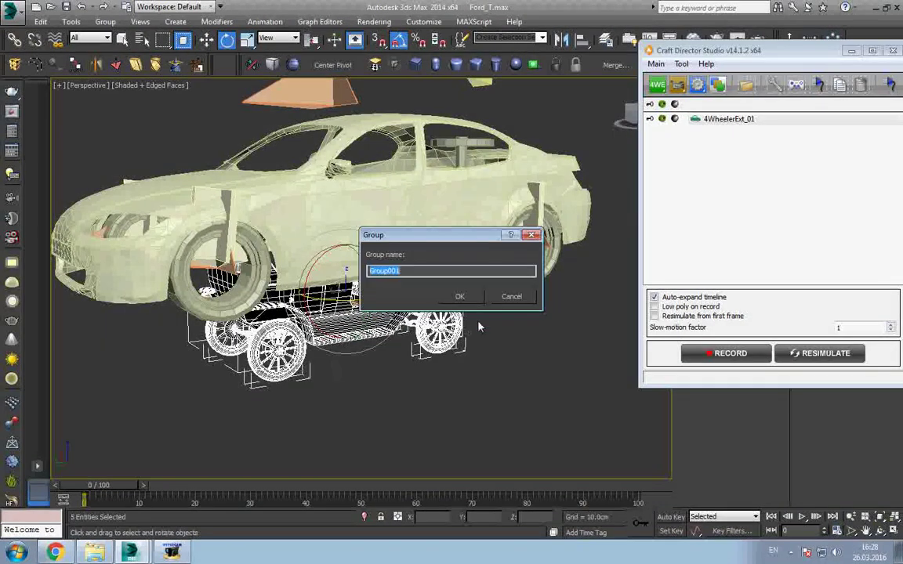
pyautogui.click(462, 298)
pyautogui.moveTo(346, 349); pyautogui.dragTo(478, 348)
# Step: Select the whole rig car from a new viewing angle
pyautogui.keyDown('alt'); pyautogui.moveTo(372, 370); pyautogui.dragTo(468, 343, button='middle'); pyautogui.keyUp('alt')
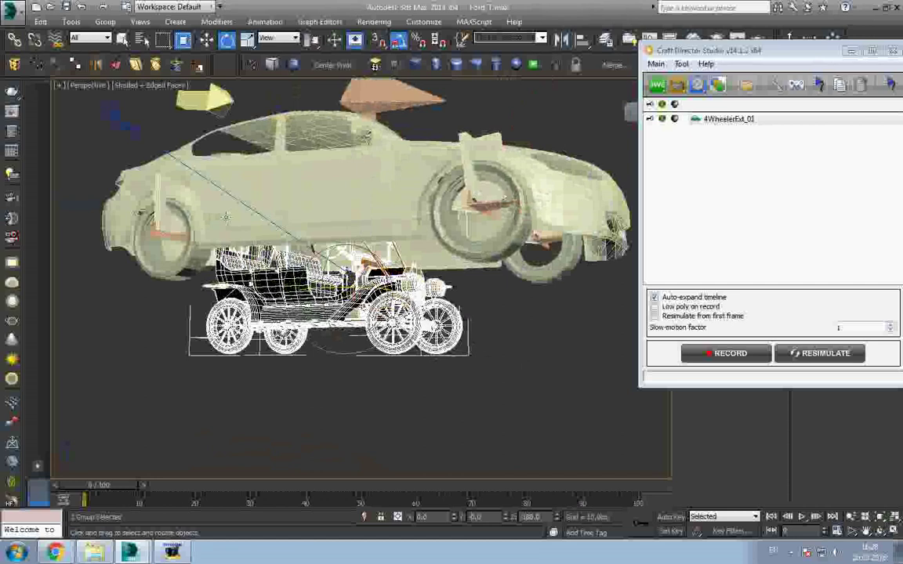
pyautogui.click(482, 184)
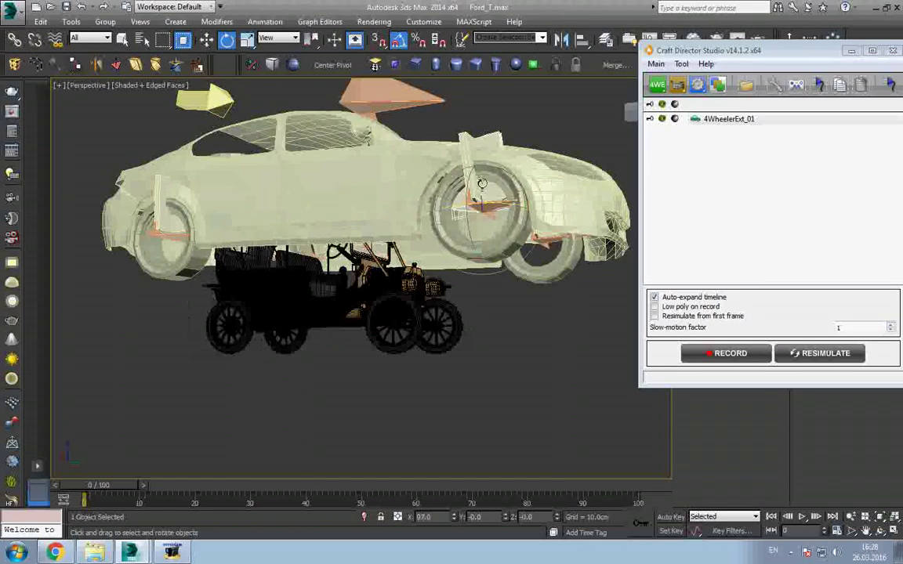
pyautogui.click(432, 208)
pyautogui.scroll(-3, 468, 262)
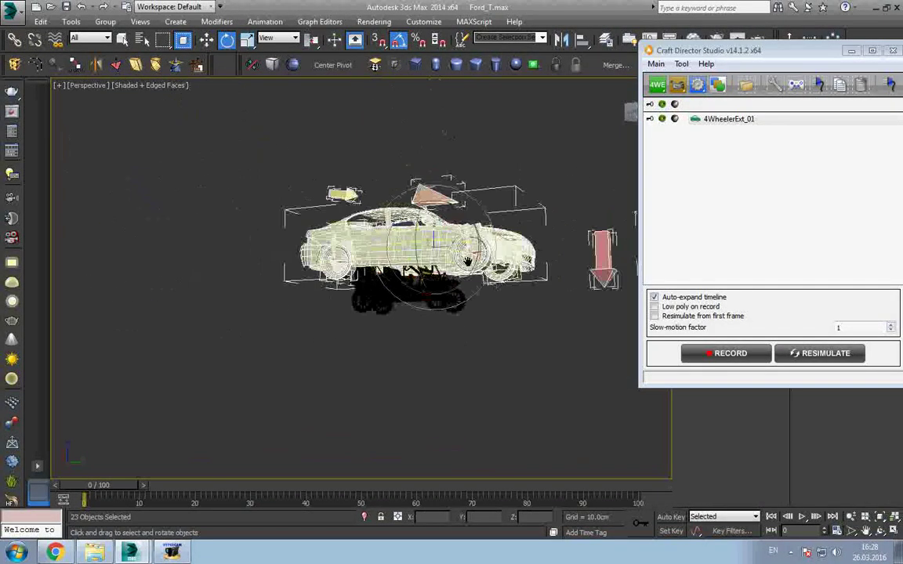
# Step: Scale the rig car down to the Ford T's size and lower it onto the Ford T
pyautogui.rightClick(474, 245)
pyautogui.click(517, 282)
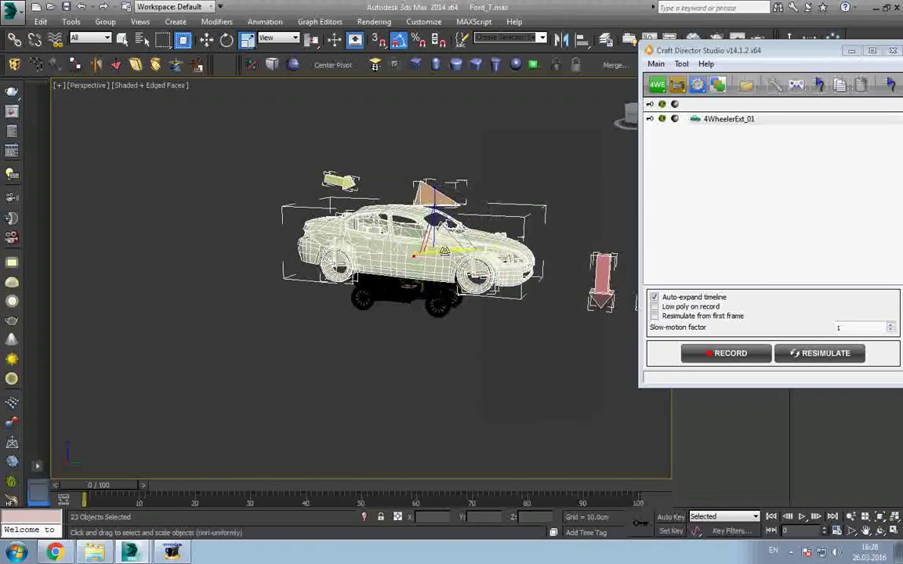
pyautogui.moveTo(444, 250); pyautogui.dragTo(438, 300)
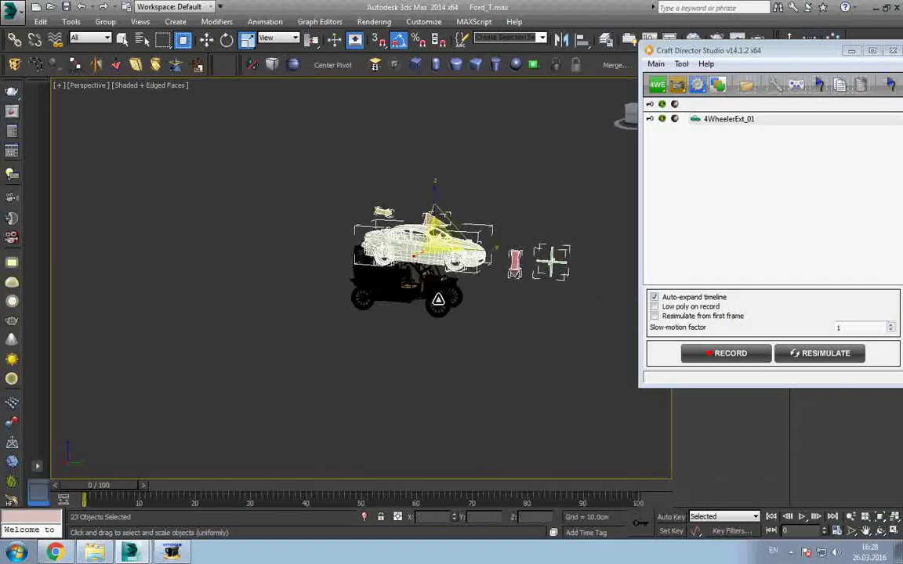
pyautogui.press('w')
pyautogui.press('l')
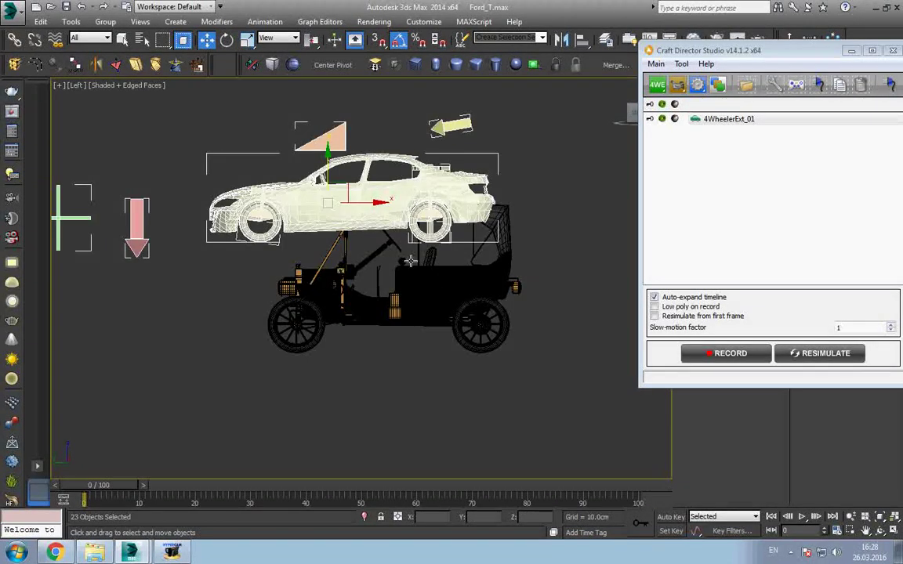
pyautogui.moveTo(335, 178); pyautogui.dragTo(391, 296)
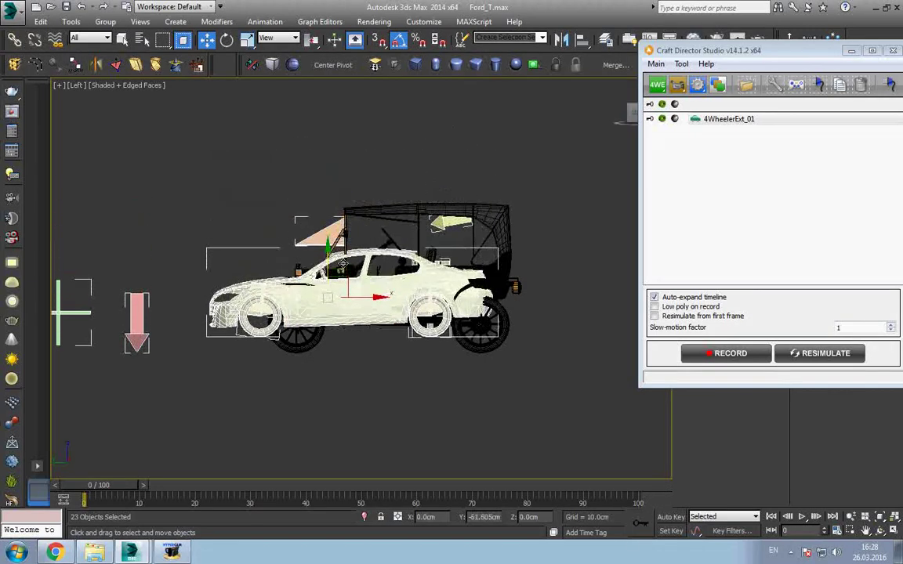
pyautogui.moveTo(369, 301)
pyautogui.mouseDown(button='middle')
pyautogui.moveTo(421, 314)
pyautogui.moveTo(461, 302)
pyautogui.moveTo(436, 295)
pyautogui.mouseUp(button='middle')
# Step: In the Left view, nudge the rig car left so its wheels line up with the Ford T's
pyautogui.rightClick(461, 302)
pyautogui.click(483, 332)
pyautogui.rightClick(436, 295)
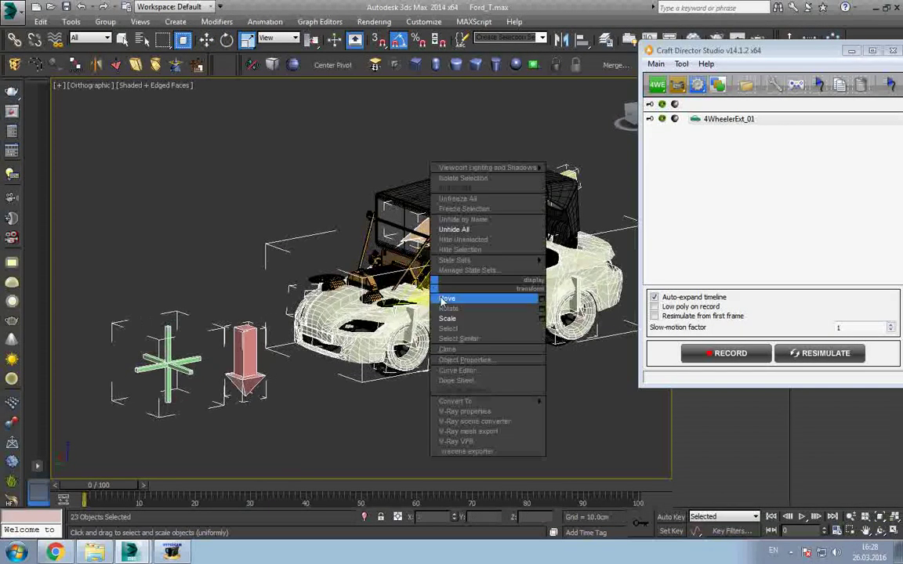
pyautogui.click(452, 298)
pyautogui.press('l')
pyautogui.scroll(4, 399, 301)
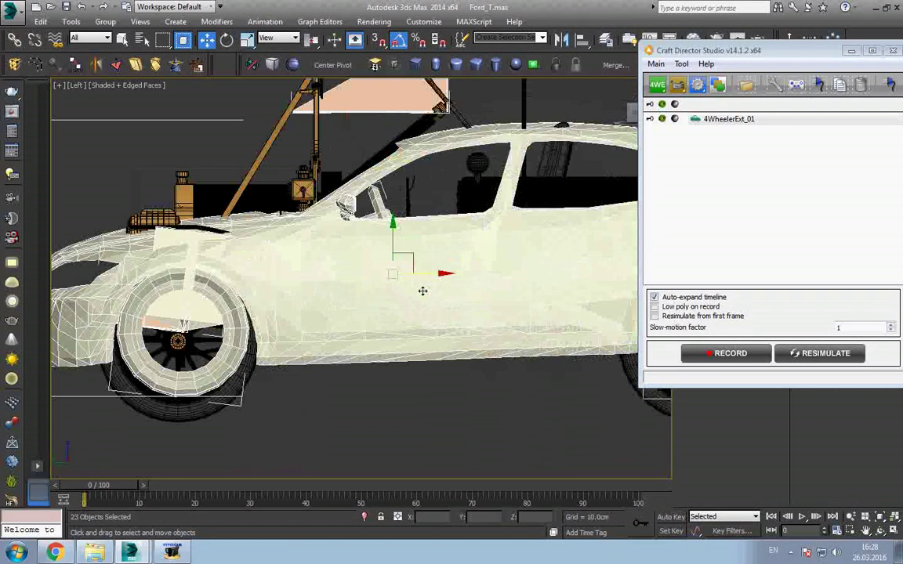
pyautogui.moveTo(392, 239); pyautogui.dragTo(418, 270, button='middle')
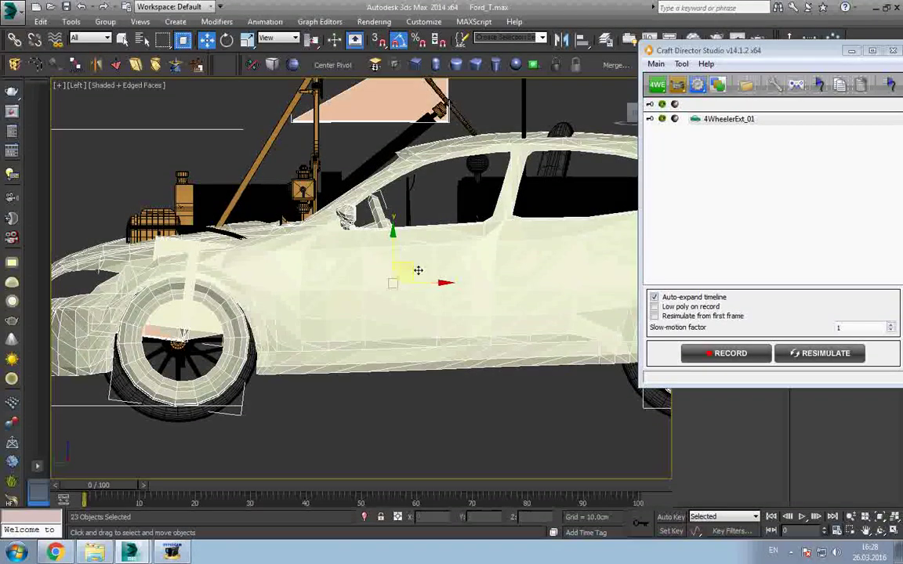
pyautogui.moveTo(427, 282); pyautogui.dragTo(421, 283)
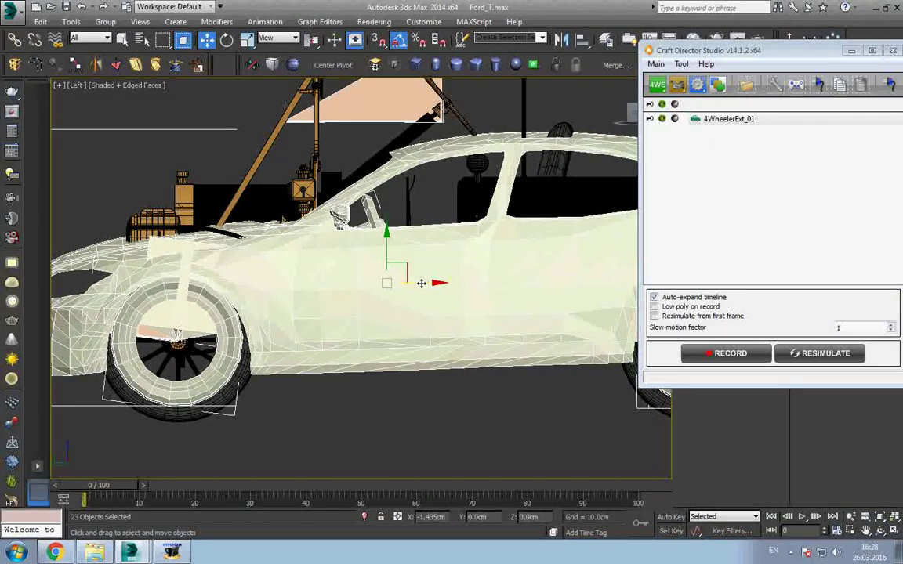
pyautogui.scroll(-4, 421, 283)
pyautogui.moveTo(421, 283)
pyautogui.keyDown('alt'); pyautogui.mouseDown(button='middle')
pyautogui.moveTo(456, 312)
pyautogui.moveTo(418, 366)
pyautogui.moveTo(424, 311)
pyautogui.mouseUp(button='middle'); pyautogui.keyUp('alt')
# Step: In the Top view, shift the rig car right to centre it over the Ford T
pyautogui.press('t')
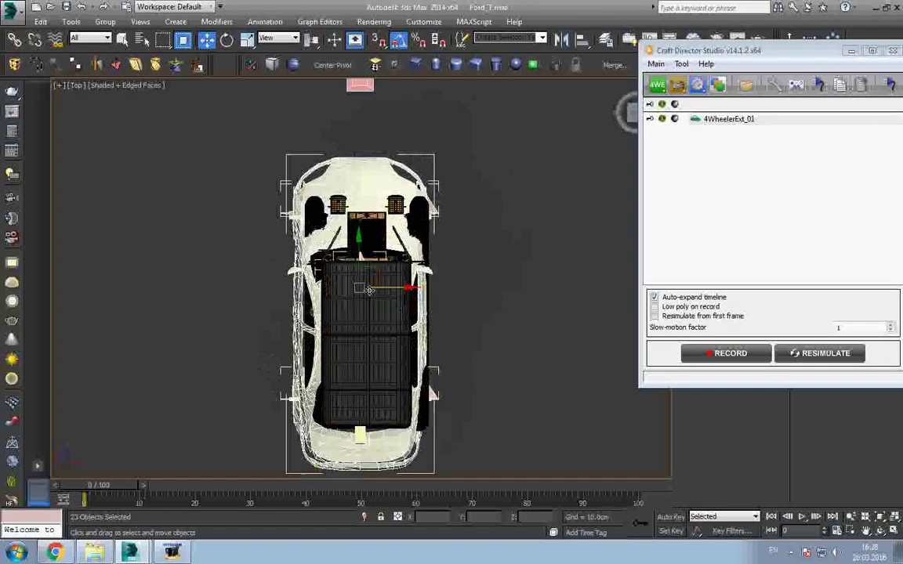
pyautogui.scroll(5, 370, 290)
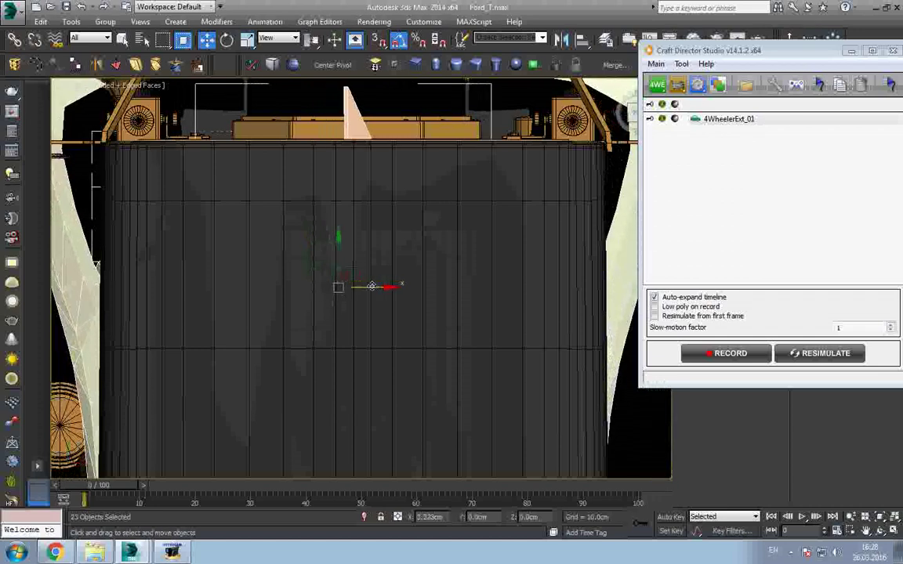
pyautogui.moveTo(372, 286); pyautogui.dragTo(387, 286)
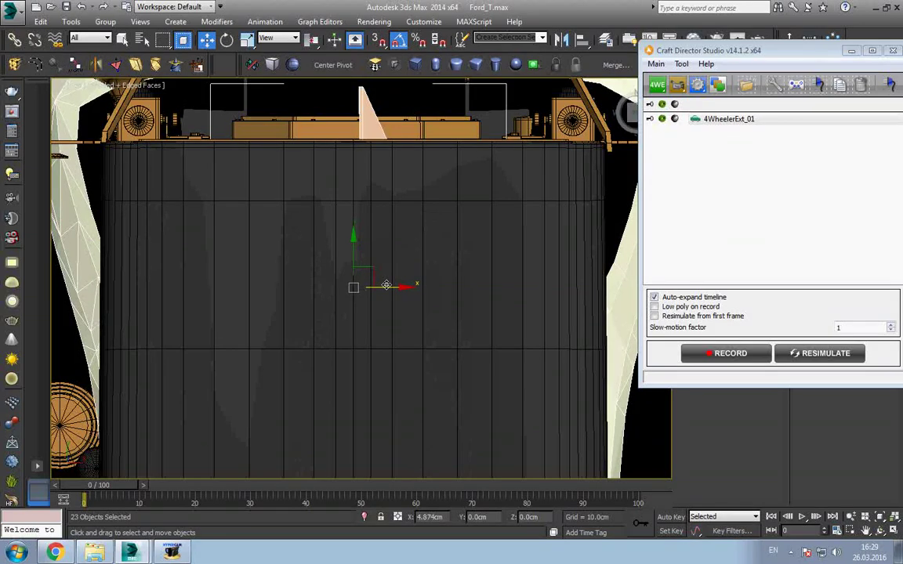
pyautogui.scroll(-5, 386, 285)
pyautogui.moveTo(386, 285)
pyautogui.keyDown('alt'); pyautogui.mouseDown(button='middle')
pyautogui.moveTo(367, 322)
pyautogui.moveTo(458, 230)
pyautogui.moveTo(463, 383)
pyautogui.moveTo(439, 368)
pyautogui.mouseUp(button='middle'); pyautogui.keyUp('alt')
pyautogui.scroll(5, 368, 322)
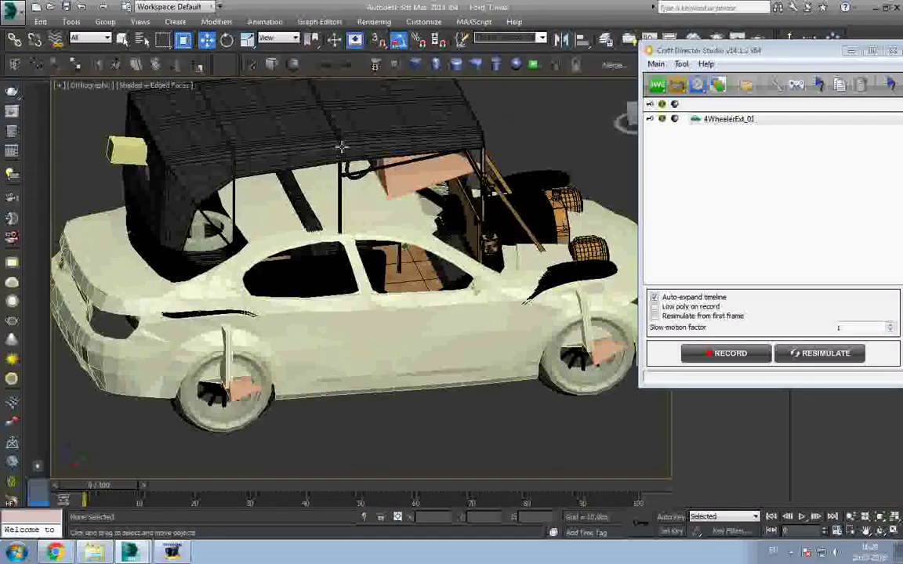
# Step: Open Group001 so the Ford T's individual parts can be edited
pyautogui.click(359, 227)
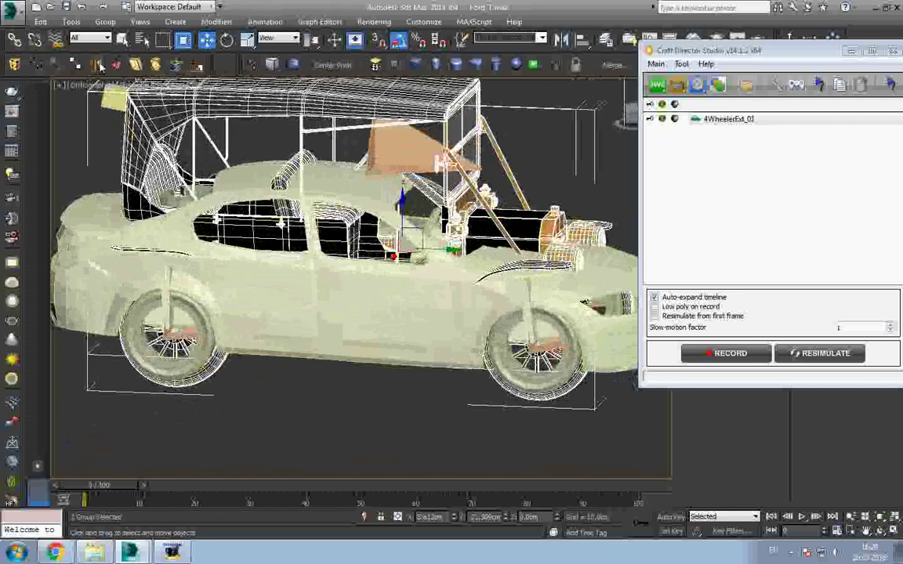
pyautogui.click(105, 21)
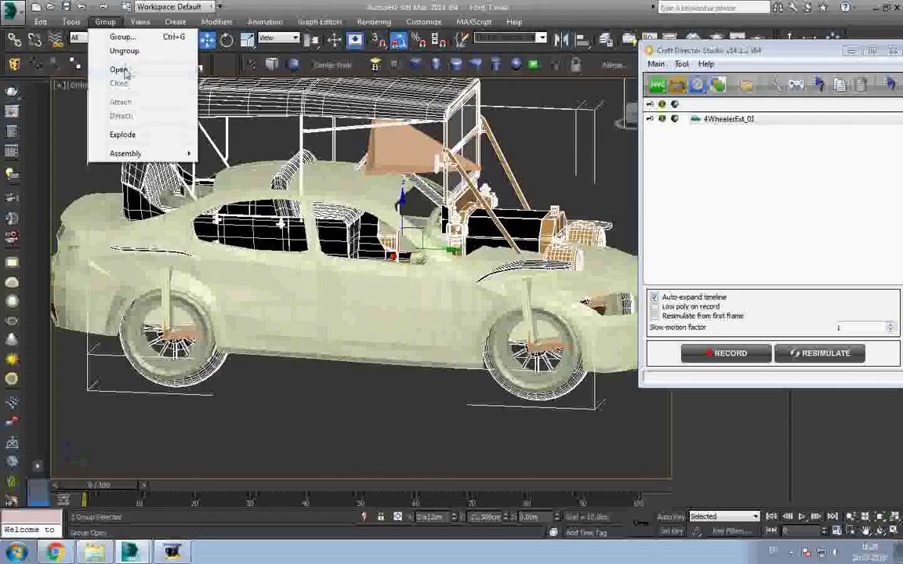
pyautogui.click(120, 70)
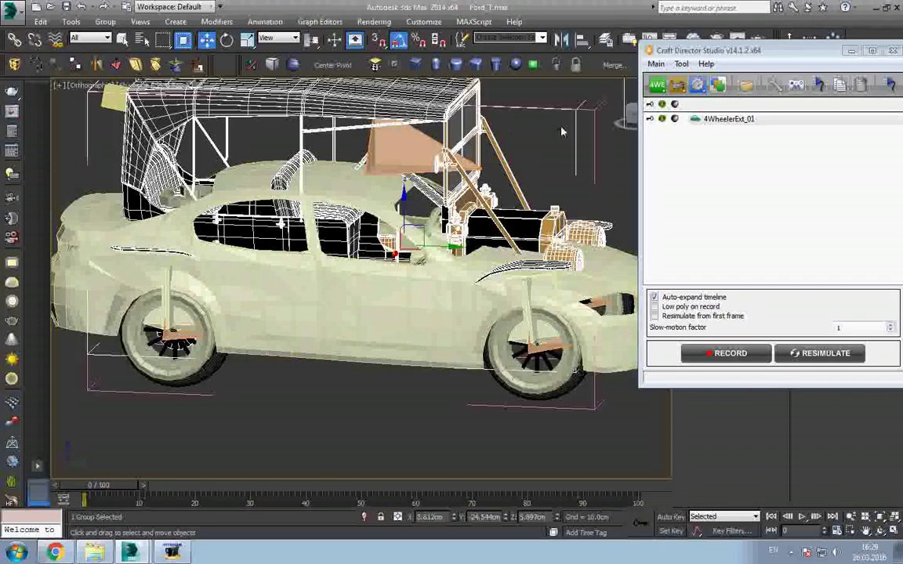
pyautogui.click(566, 116)
pyautogui.keyDown('alt'); pyautogui.moveTo(566, 116); pyautogui.dragTo(533, 210, button='middle'); pyautogui.keyUp('alt')
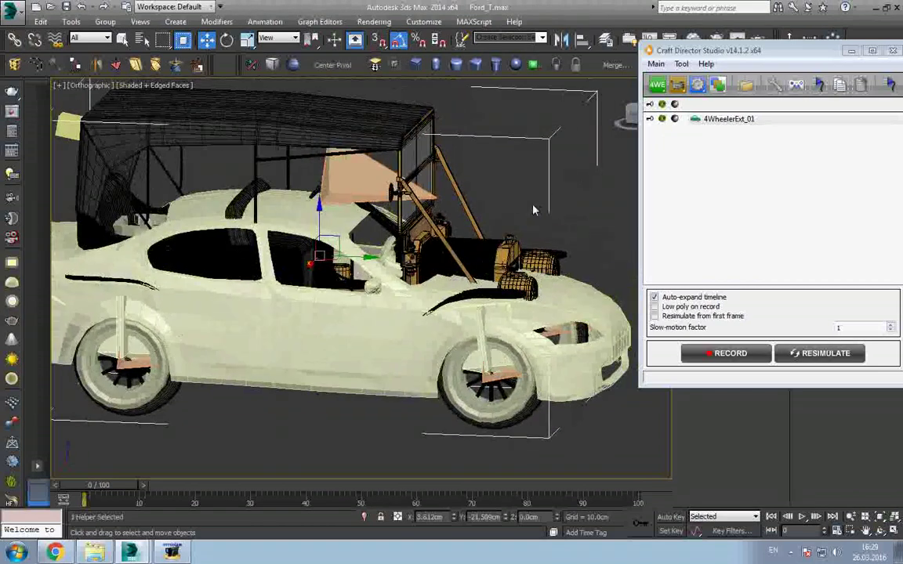
pyautogui.scroll(-3, 532, 210)
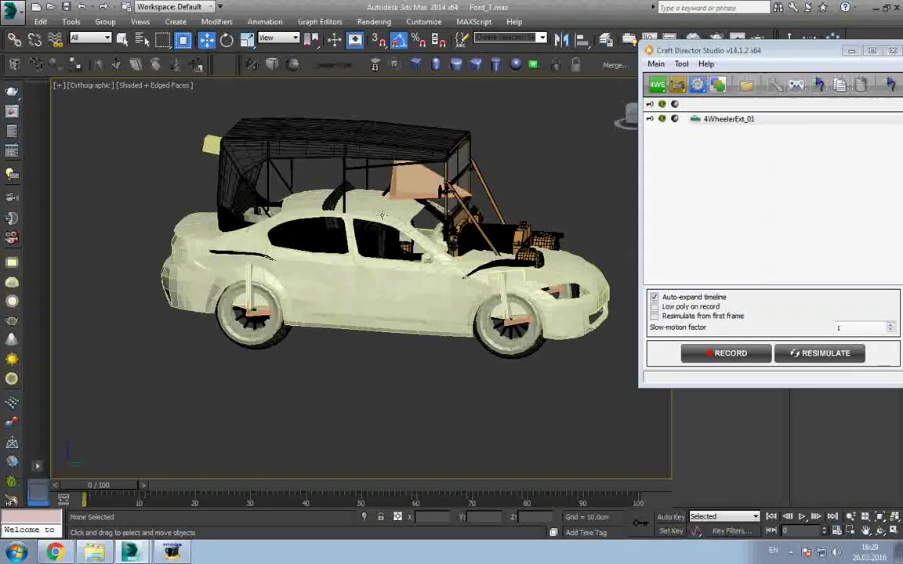
pyautogui.click(382, 215)
pyautogui.scroll(3, 382, 215)
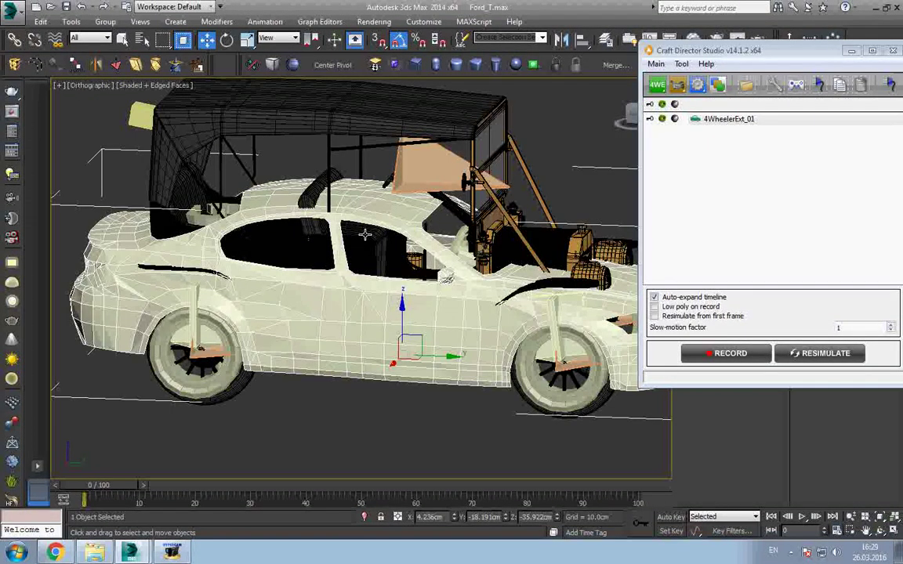
# Step: Centre a Model T wheel on its rig tyre with Align, Center/Center on X, Y and Z
pyautogui.click(219, 382)
pyautogui.press('z')
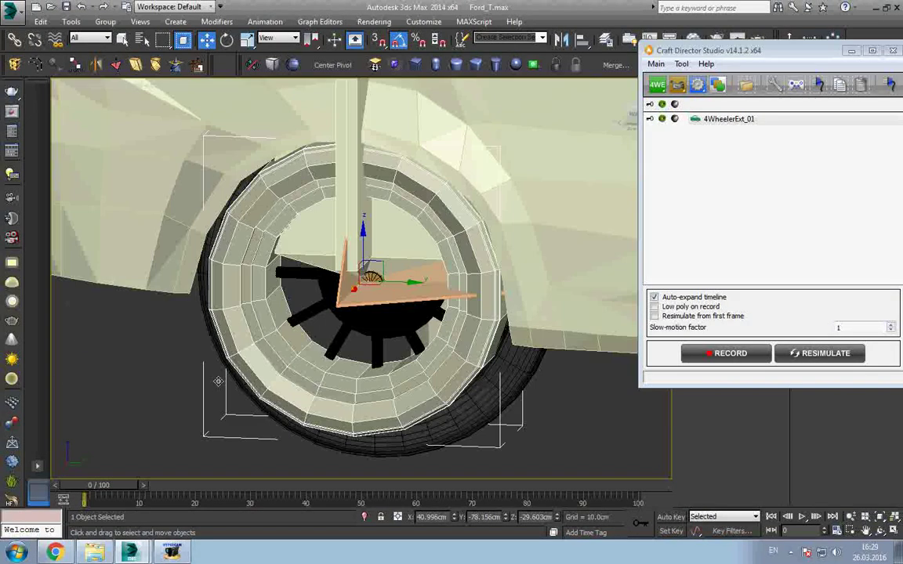
pyautogui.moveTo(219, 382)
pyautogui.keyDown('alt'); pyautogui.mouseDown(button='middle')
pyautogui.moveTo(361, 319)
pyautogui.moveTo(465, 336)
pyautogui.mouseUp(button='middle'); pyautogui.keyUp('alt')
pyautogui.hotkey('alt', 'a')
pyautogui.click(413, 379)
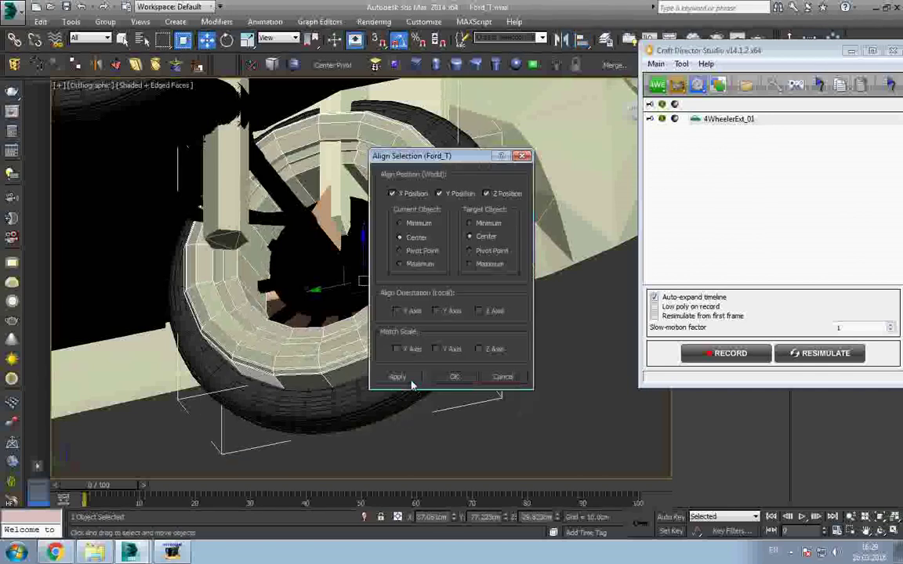
pyautogui.click(453, 377)
pyautogui.scroll(-3, 439, 373)
pyautogui.scroll(3, 407, 363)
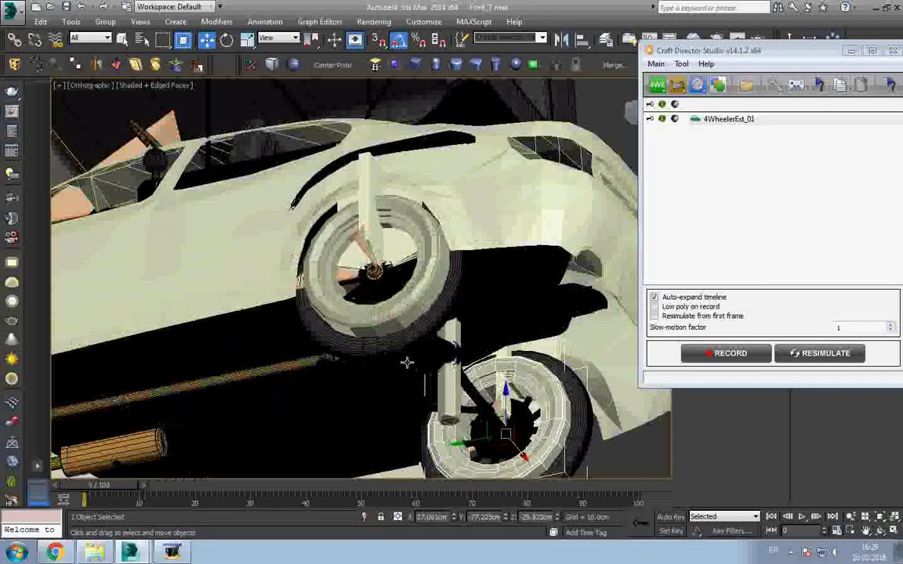
pyautogui.moveTo(401, 308)
pyautogui.keyDown('alt'); pyautogui.mouseDown(button='middle')
pyautogui.moveTo(331, 315)
pyautogui.moveTo(328, 339)
pyautogui.mouseUp(button='middle'); pyautogui.keyUp('alt')
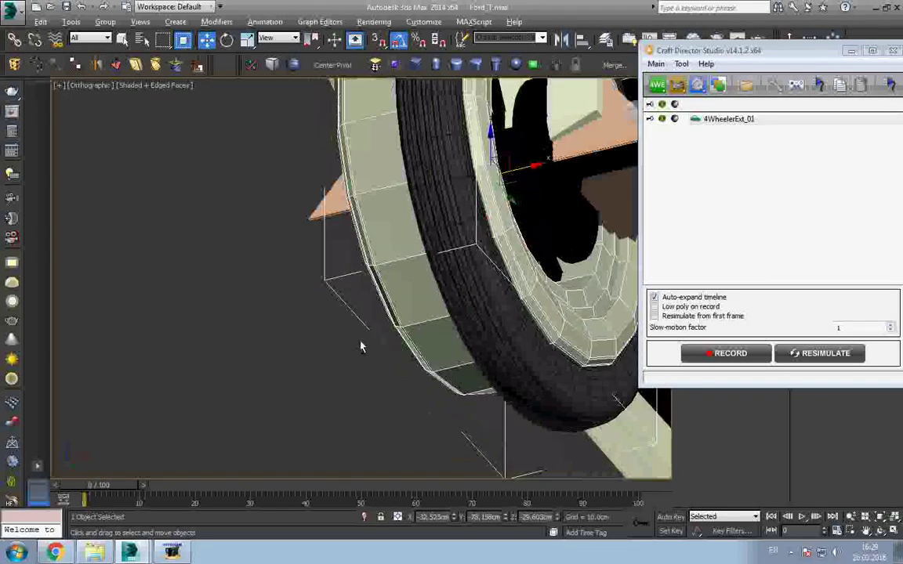
pyautogui.hotkey('alt', 'a')
pyautogui.click(396, 331)
pyautogui.click(454, 377)
# Step: Align the wheel centre to the rig tyre again from a side view
pyautogui.scroll(-3, 428, 385)
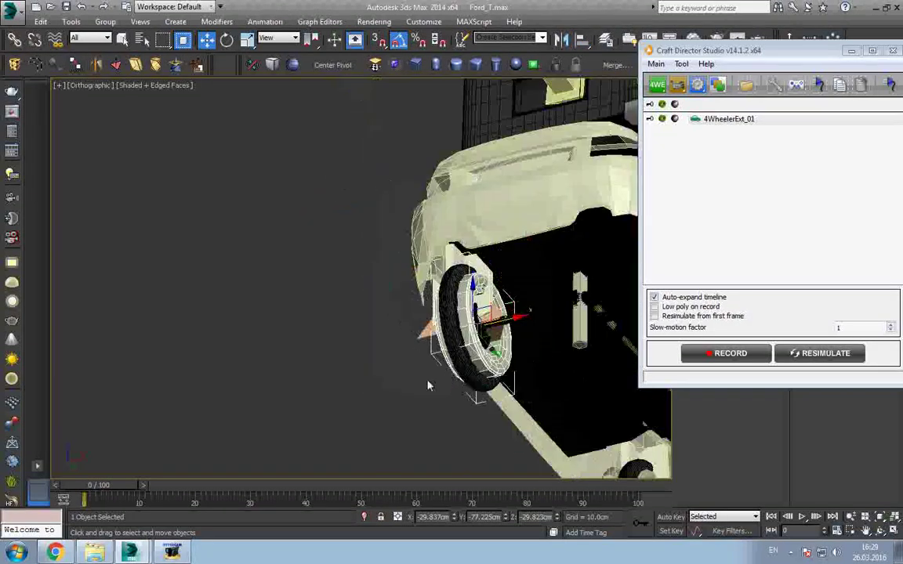
pyautogui.keyDown('alt'); pyautogui.moveTo(428, 384); pyautogui.dragTo(438, 419, button='middle'); pyautogui.keyUp('alt')
pyautogui.scroll(3, 423, 374)
pyautogui.scroll(2, 408, 352)
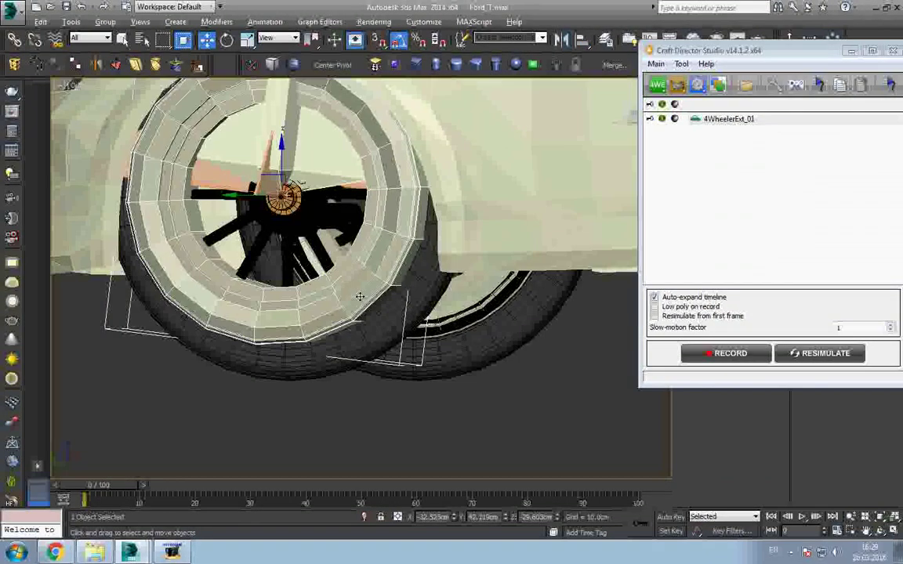
pyautogui.hotkey('alt', 'a')
pyautogui.click(387, 330)
pyautogui.click(450, 374)
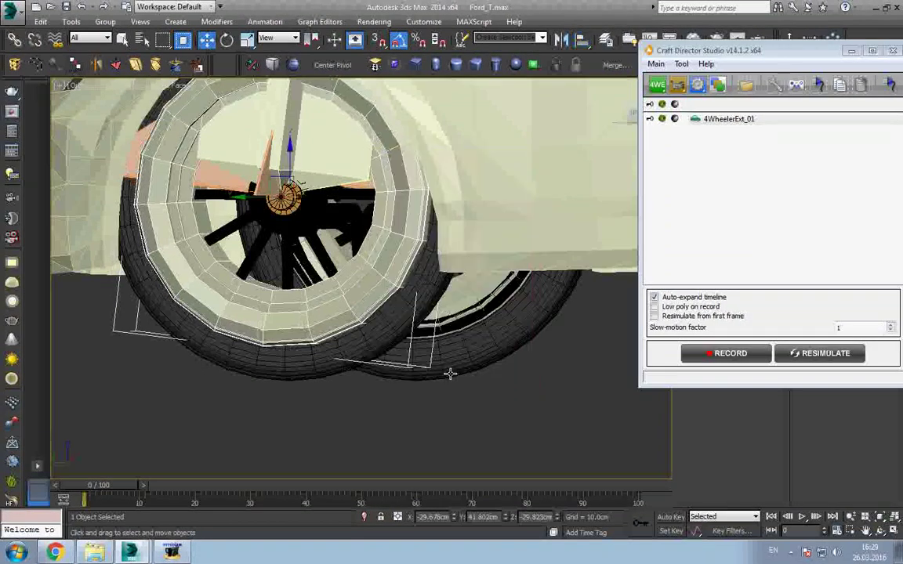
# Step: Centre-align the adjacent Model T wheel on its matching rig tyre
pyautogui.click(488, 331)
pyautogui.hotkey('alt', 'a')
pyautogui.click(496, 337)
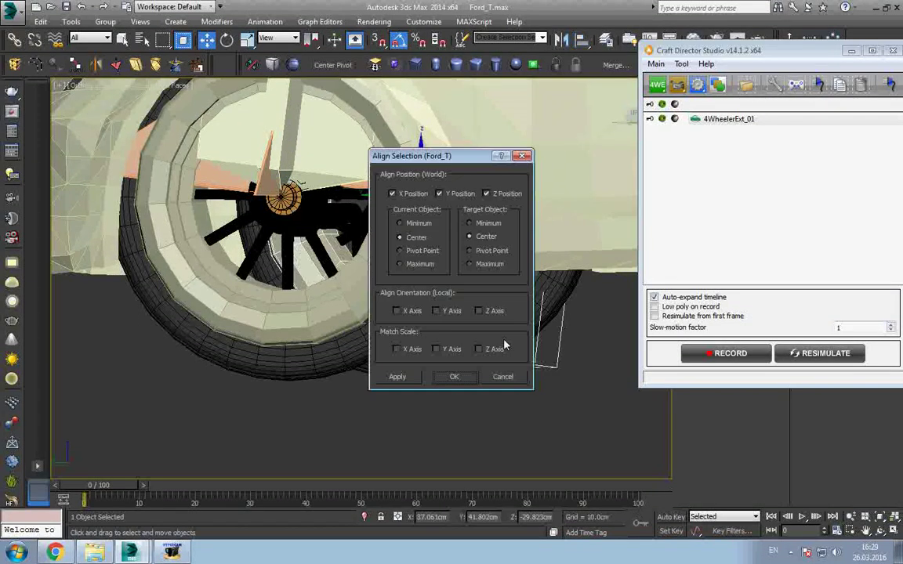
pyautogui.click(461, 379)
pyautogui.moveTo(389, 359)
pyautogui.keyDown('alt'); pyautogui.mouseDown(button='middle')
pyautogui.moveTo(353, 298)
pyautogui.moveTo(391, 325)
pyautogui.moveTo(392, 305)
pyautogui.mouseUp(button='middle'); pyautogui.keyUp('alt')
pyautogui.moveTo(313, 270); pyautogui.dragTo(323, 288, button='middle')
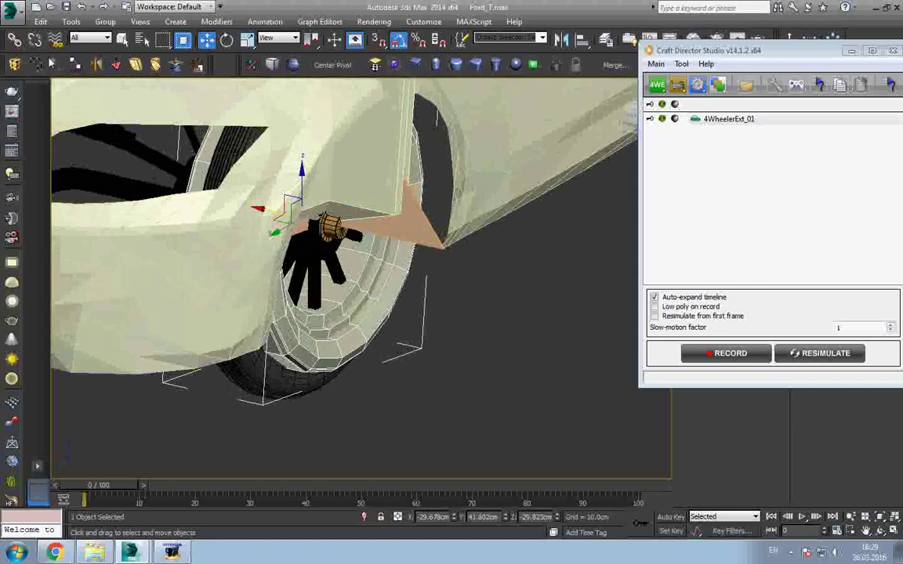
pyautogui.click(14, 39)
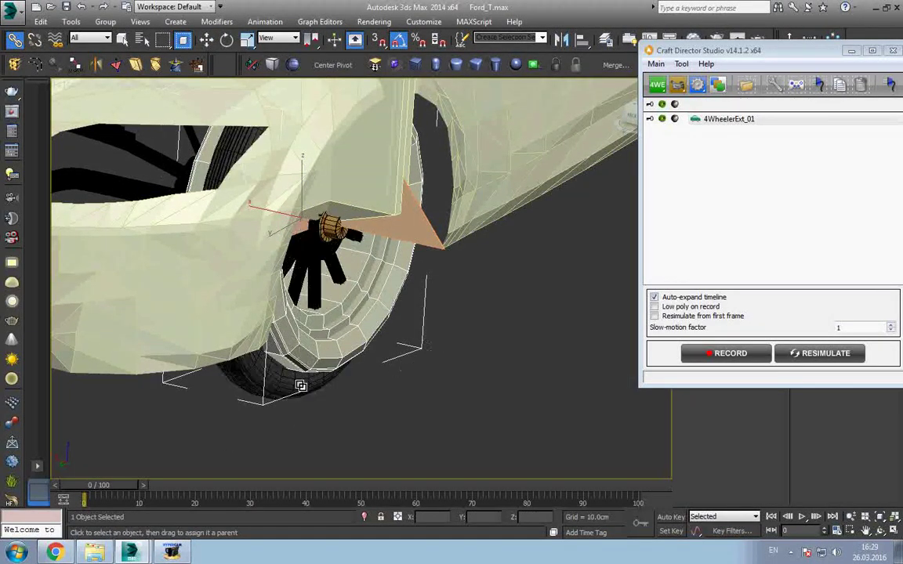
# Step: Link the front Model T wheel to the rig as its child
pyautogui.scroll(-5, 240, 347)
pyautogui.keyDown('alt'); pyautogui.moveTo(240, 347); pyautogui.dragTo(313, 329, button='middle'); pyautogui.keyUp('alt')
pyautogui.scroll(6, 409, 394)
pyautogui.click(408, 397)
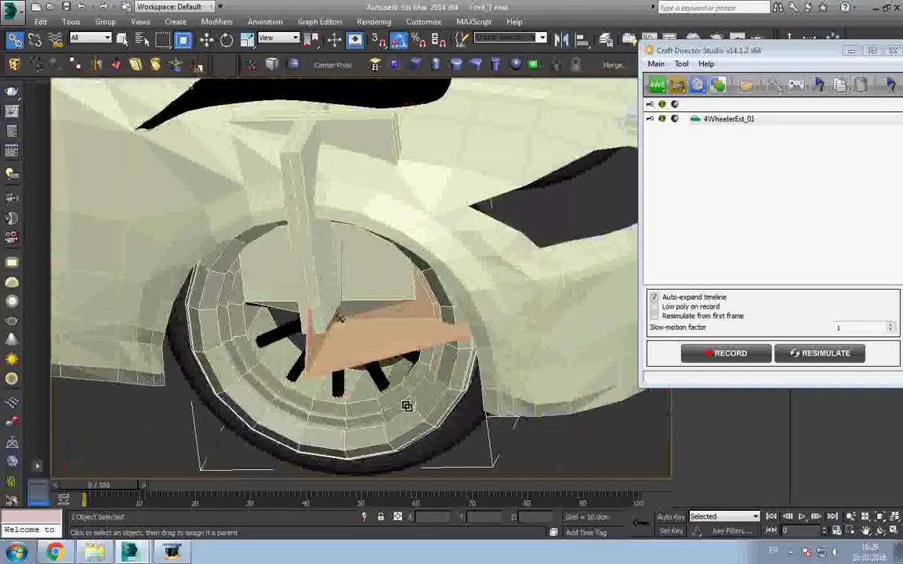
# Step: Link the Model T body group to the rig as its child
pyautogui.scroll(-4, 460, 424)
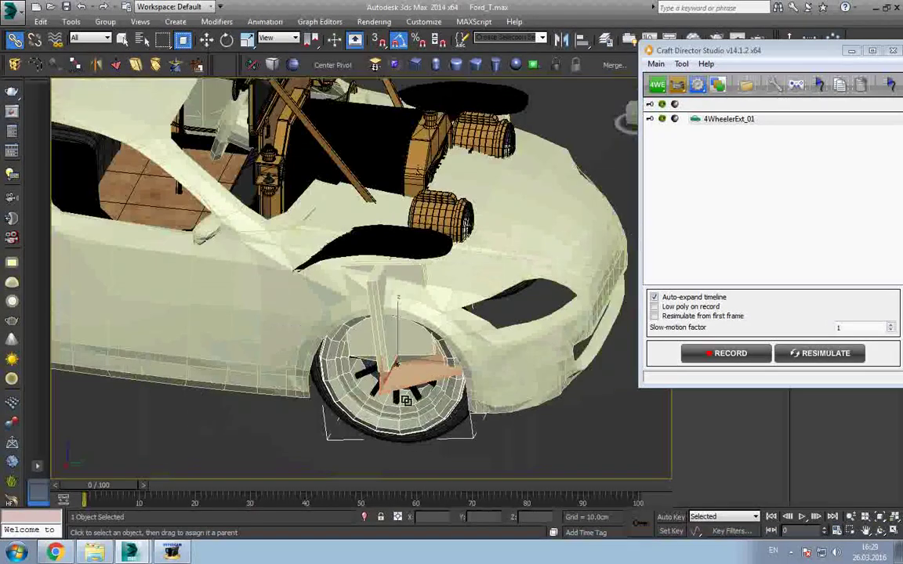
pyautogui.keyDown('alt'); pyautogui.moveTo(460, 424); pyautogui.dragTo(320, 410, button='middle'); pyautogui.keyUp('alt')
pyautogui.scroll(5, 320, 410)
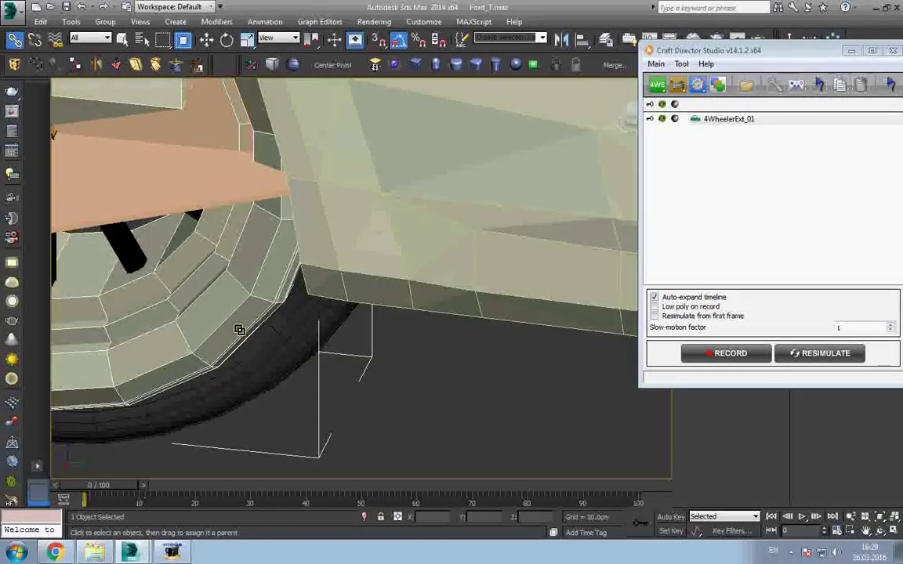
pyautogui.scroll(-5, 272, 347)
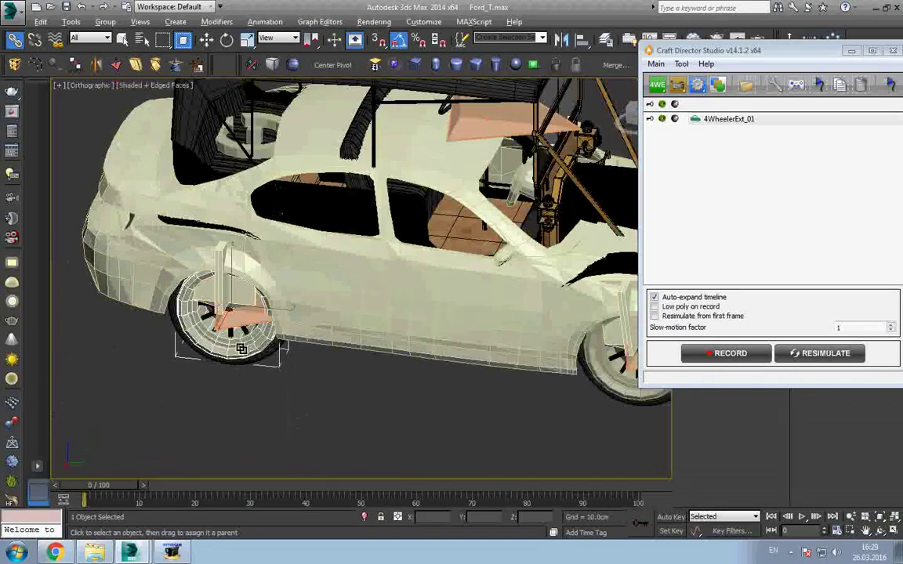
pyautogui.moveTo(272, 346)
pyautogui.keyDown('alt'); pyautogui.mouseDown(button='middle')
pyautogui.moveTo(445, 343)
pyautogui.moveTo(385, 393)
pyautogui.mouseUp(button='middle'); pyautogui.keyUp('alt')
pyautogui.scroll(4, 385, 393)
pyautogui.scroll(1, 384, 393)
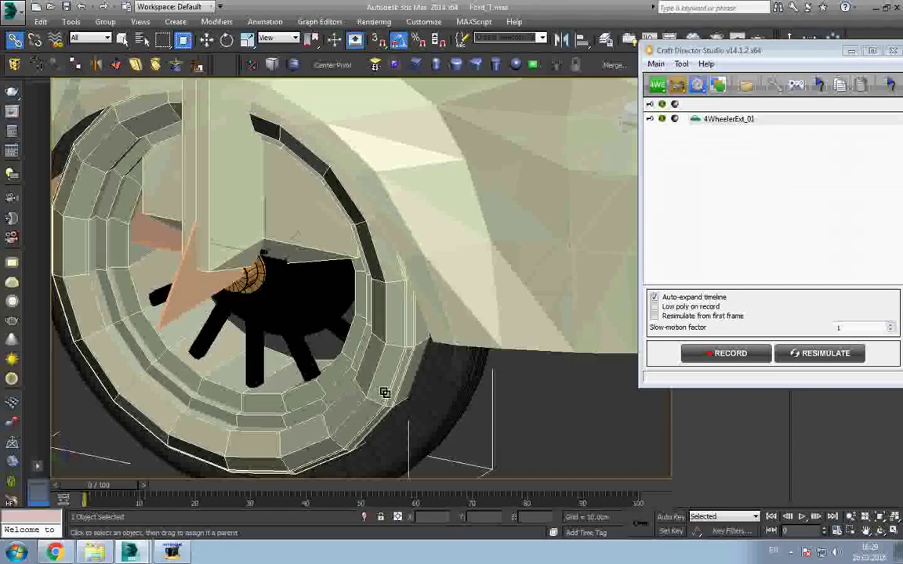
pyautogui.scroll(-1, 418, 398)
pyautogui.scroll(-2, 419, 398)
pyautogui.scroll(-2, 419, 398)
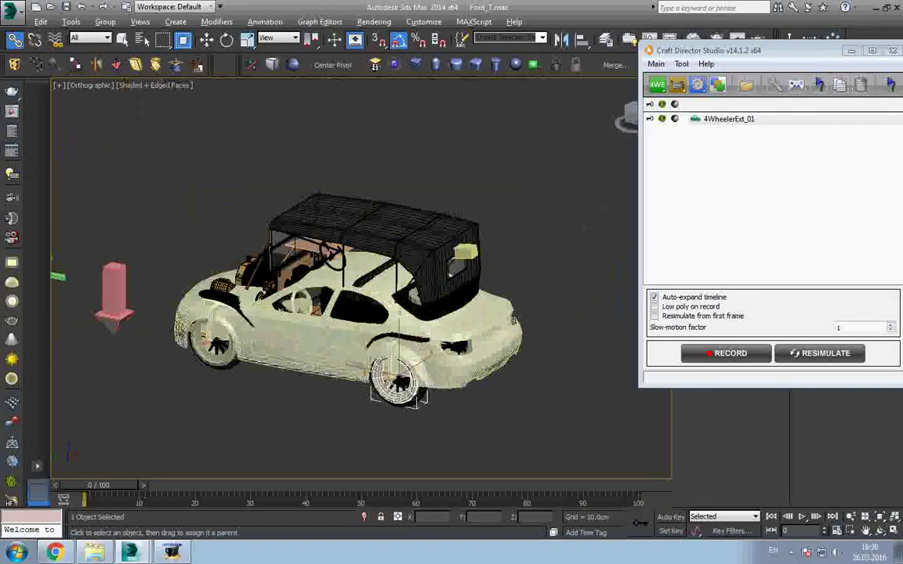
pyautogui.scroll(-1, 419, 397)
pyautogui.scroll(3, 337, 343)
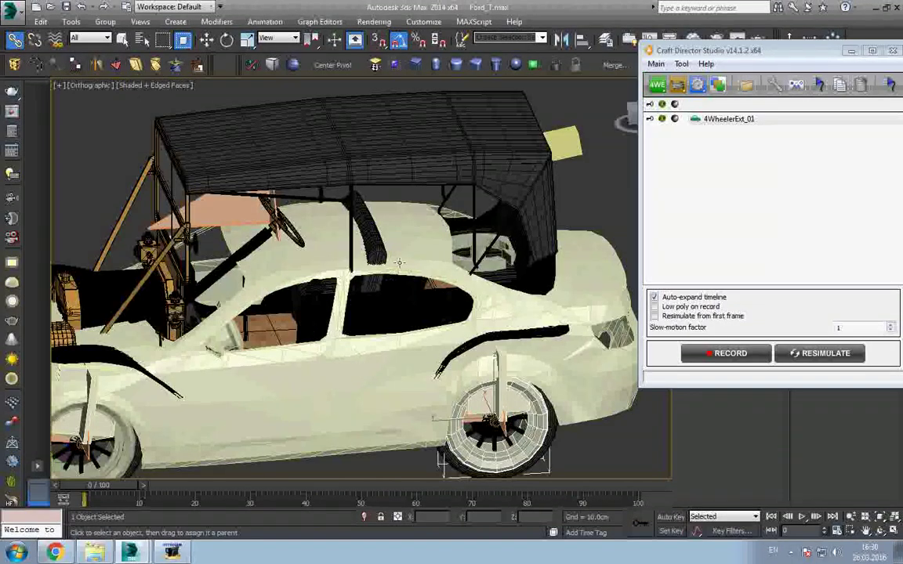
pyautogui.click(374, 153)
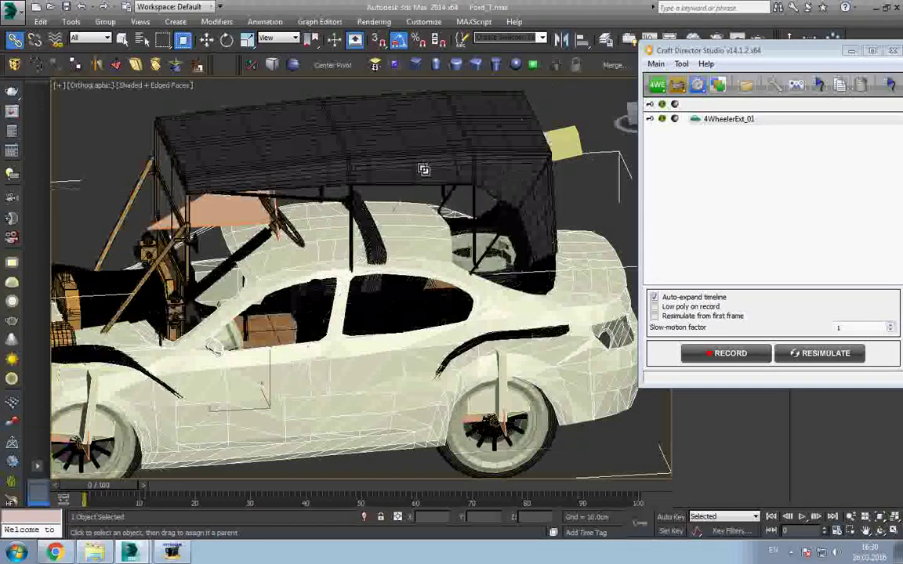
# Step: Switch back to Select and Move from the quad menu
pyautogui.scroll(-4, 415, 251)
pyautogui.rightClick(427, 193)
pyautogui.click(441, 205)
# Step: Record a driven take with Craft Director RECORD and STOP, then scrub back through the 400 frames
pyautogui.click(578, 214)
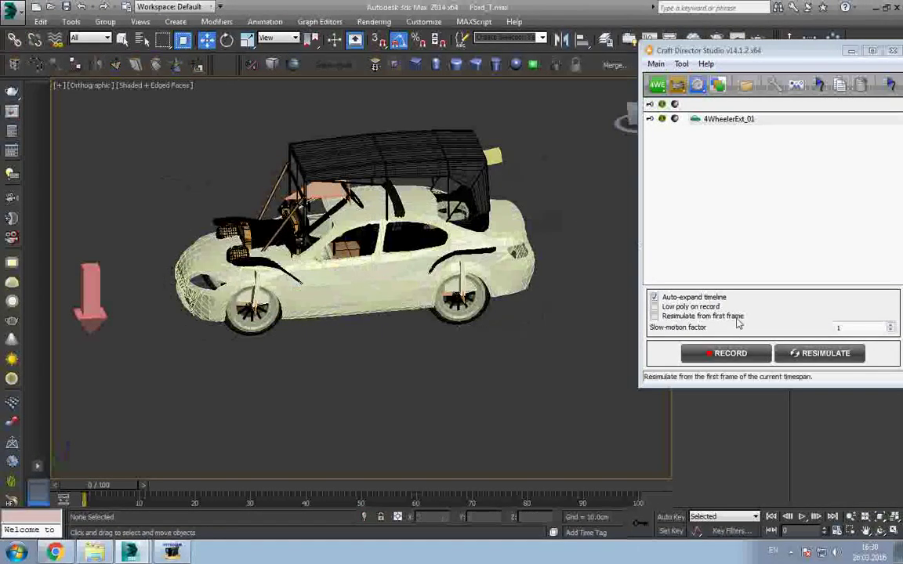
pyautogui.click(741, 354)
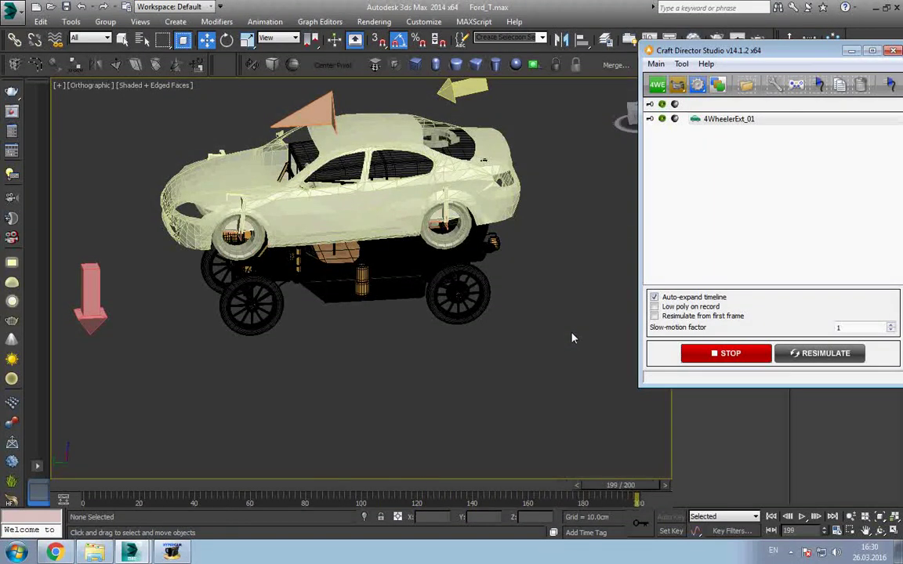
pyautogui.click(726, 353)
pyautogui.moveTo(430, 492); pyautogui.dragTo(86, 486)
pyautogui.scroll(-5, 406, 397)
pyautogui.scroll(-3, 367, 411)
pyautogui.scroll(-2, 367, 412)
# Step: Select the whole 4WheelerExt_01 rig hierarchy and its recorded keys in the trackbar
pyautogui.press('w')
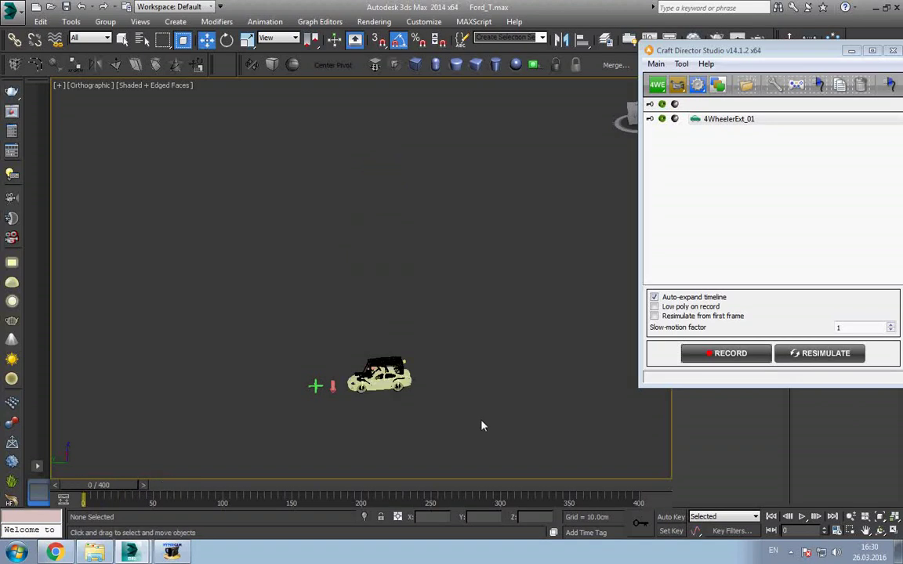
pyautogui.click(390, 373)
pyautogui.doubleClick(369, 366)
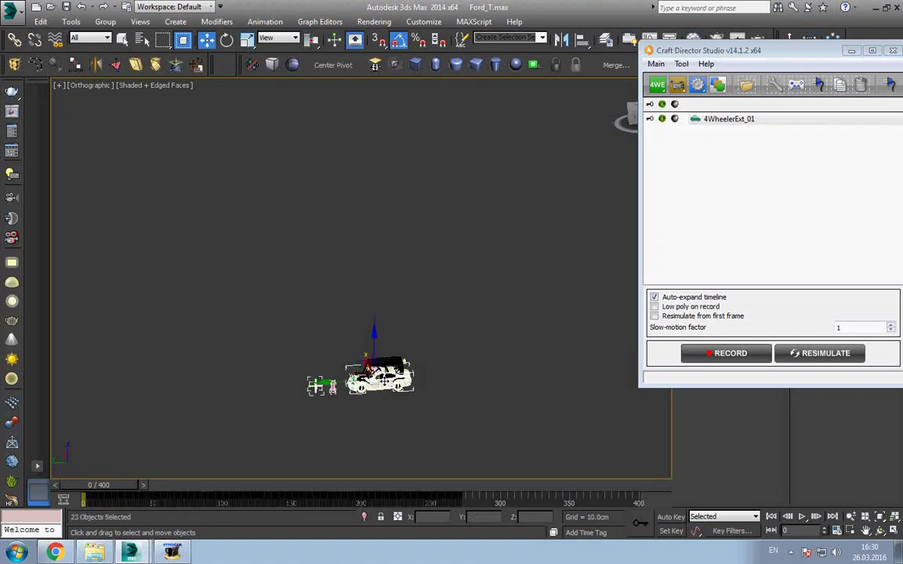
pyautogui.moveTo(438, 489); pyautogui.dragTo(482, 501)
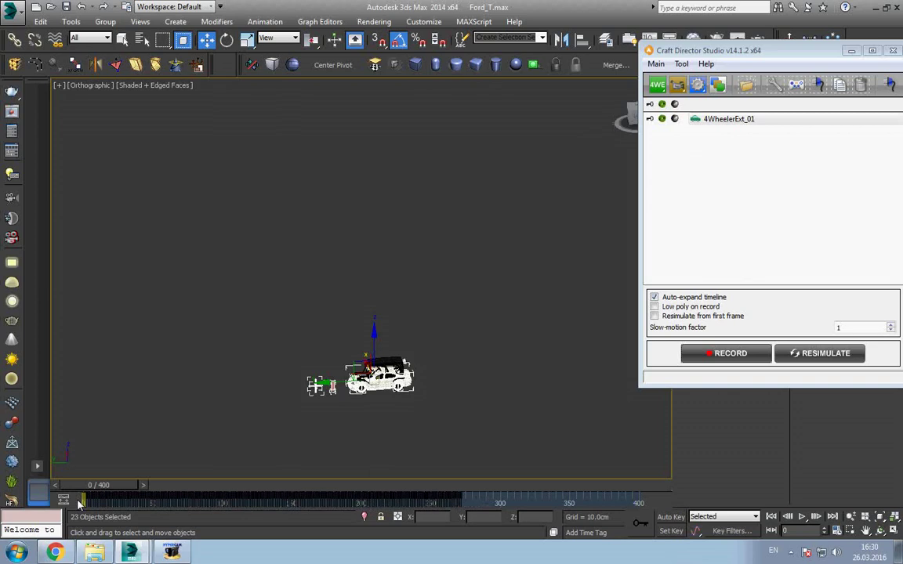
pyautogui.scroll(2, 371, 413)
pyautogui.scroll(2, 373, 417)
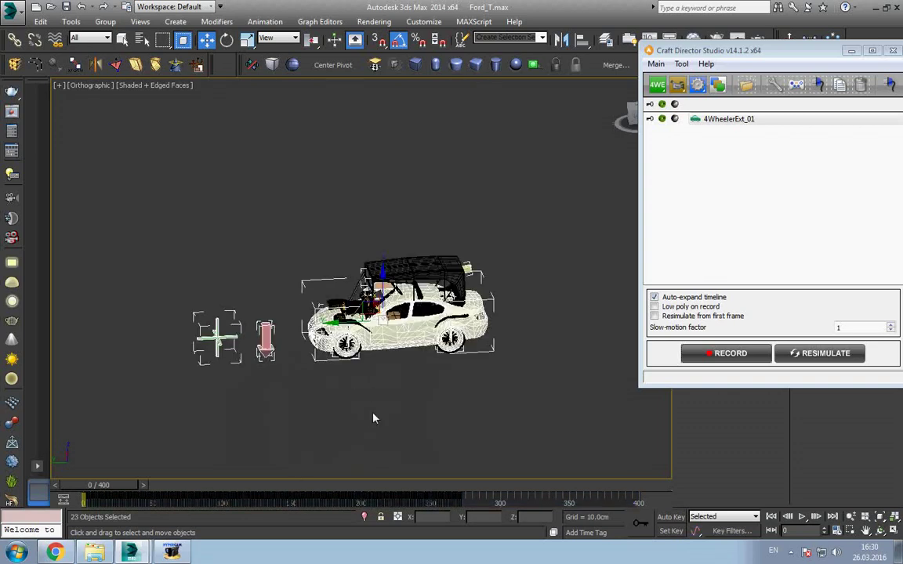
# Step: Select the Model T group and reset its X position to 0
pyautogui.click(377, 416)
pyautogui.click(415, 335)
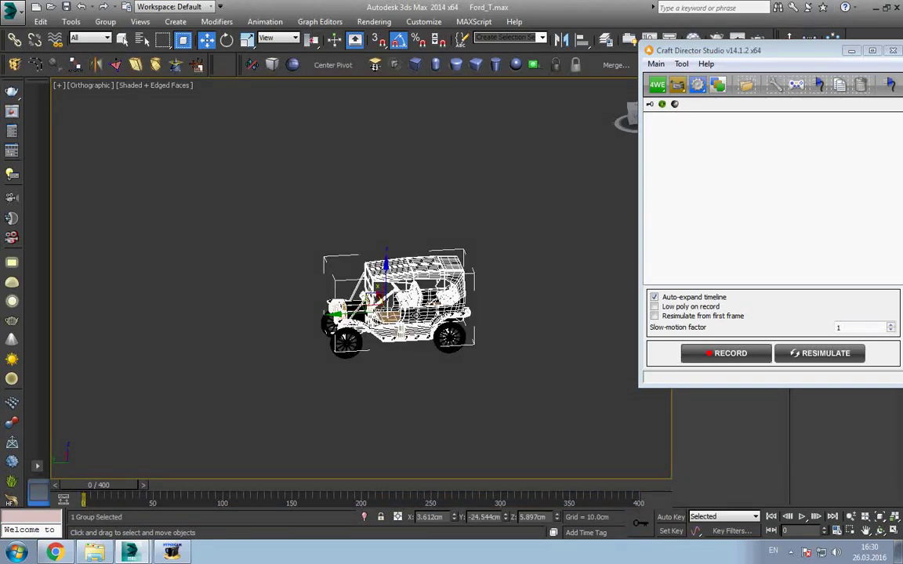
pyautogui.rightClick(415, 312)
pyautogui.press('Escape')
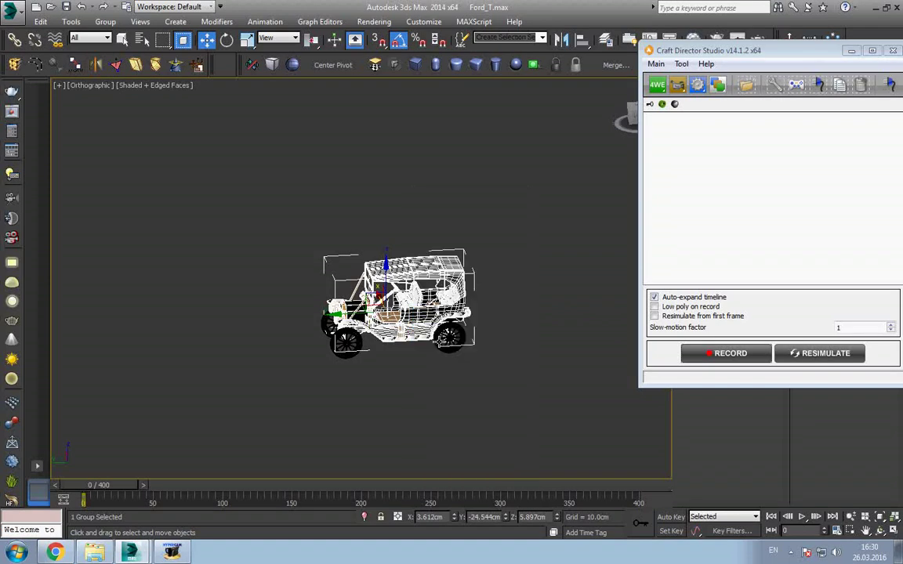
pyautogui.rightClick(454, 519)
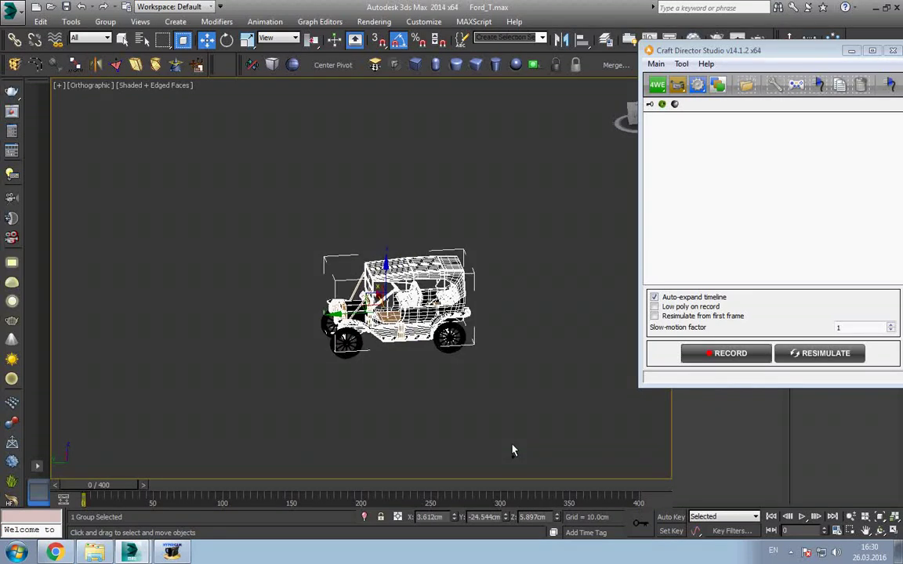
pyautogui.click(486, 421)
# Step: Create a new 4WheelerExt vehicle rig from Craft Director and shrink it uniformly
pyautogui.scroll(5, 450, 373)
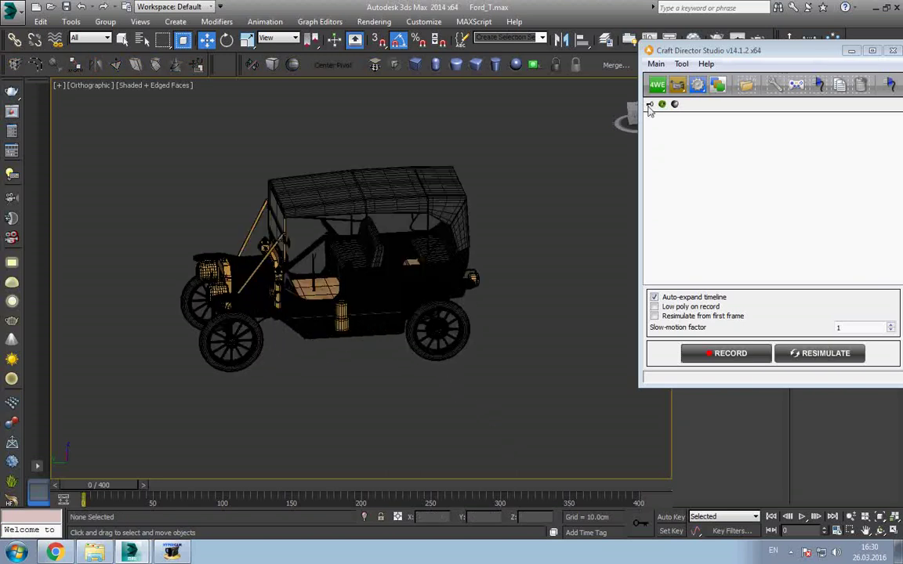
pyautogui.click(656, 63)
pyautogui.moveTo(696, 79)
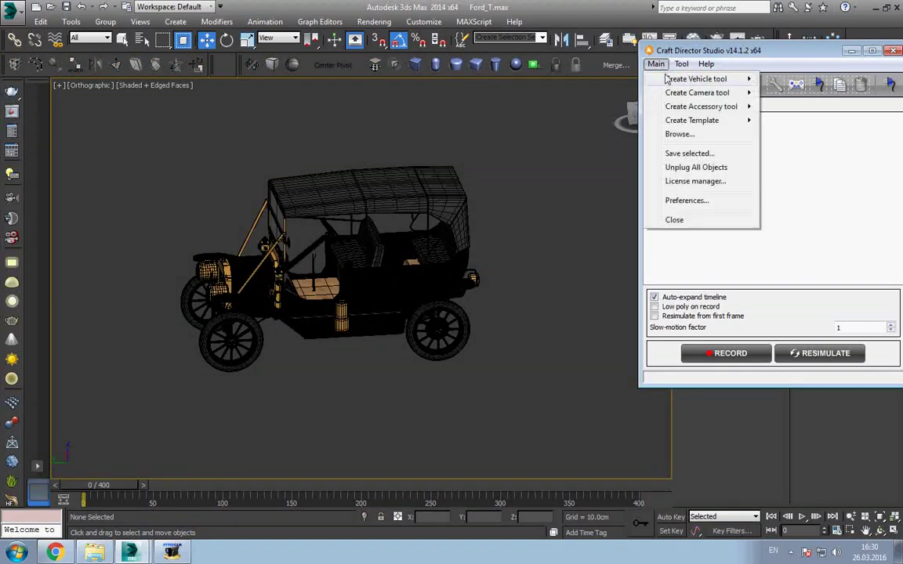
pyautogui.click(798, 94)
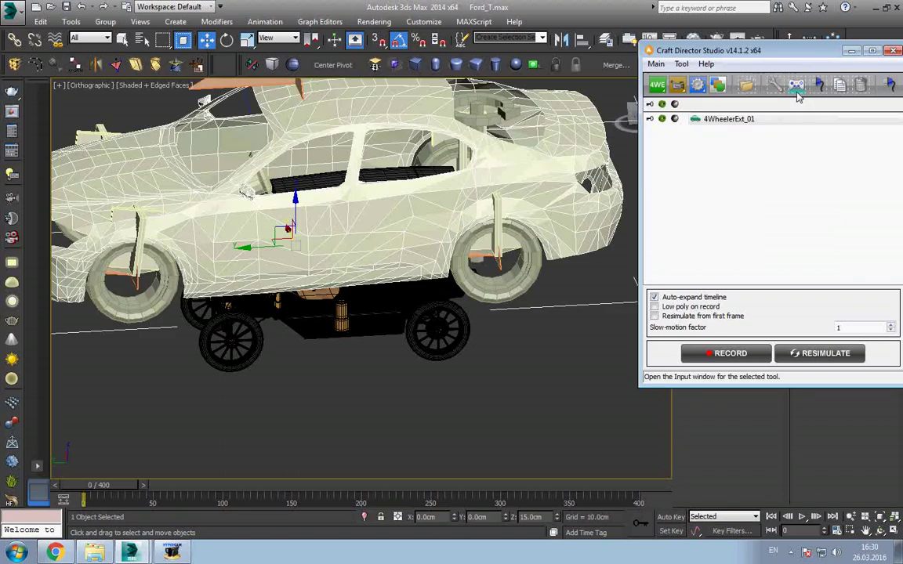
pyautogui.rightClick(482, 239)
pyautogui.click(468, 274)
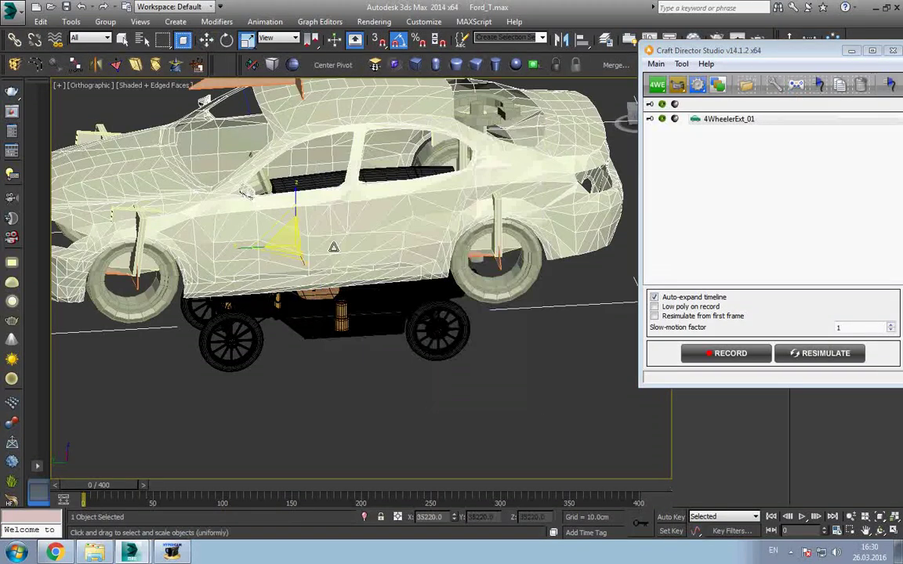
pyautogui.moveTo(290, 239); pyautogui.dragTo(274, 297)
# Step: In Left view, lower the white rig body onto the Ford and slide it sideways over it
pyautogui.rightClick(274, 296)
pyautogui.click(281, 308)
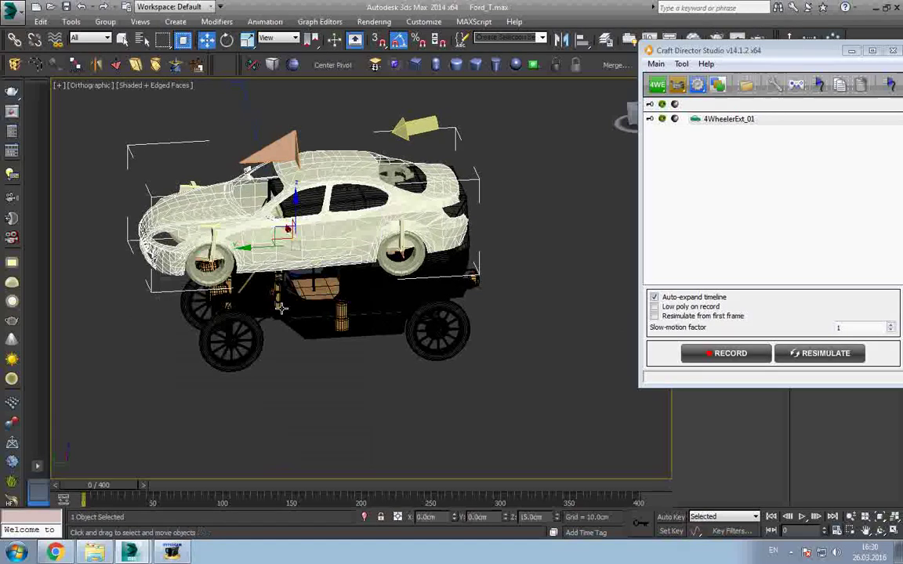
pyautogui.press('l')
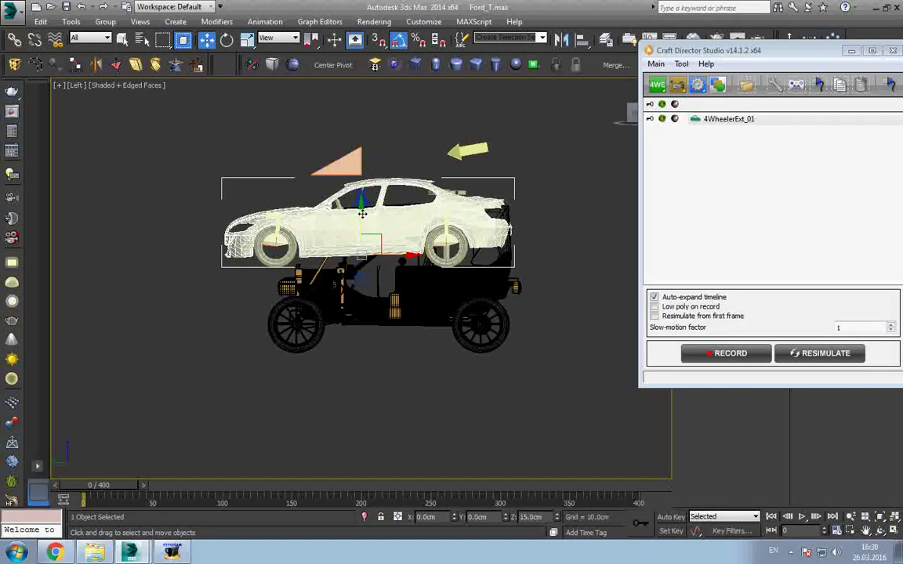
pyautogui.moveTo(362, 213); pyautogui.dragTo(364, 290)
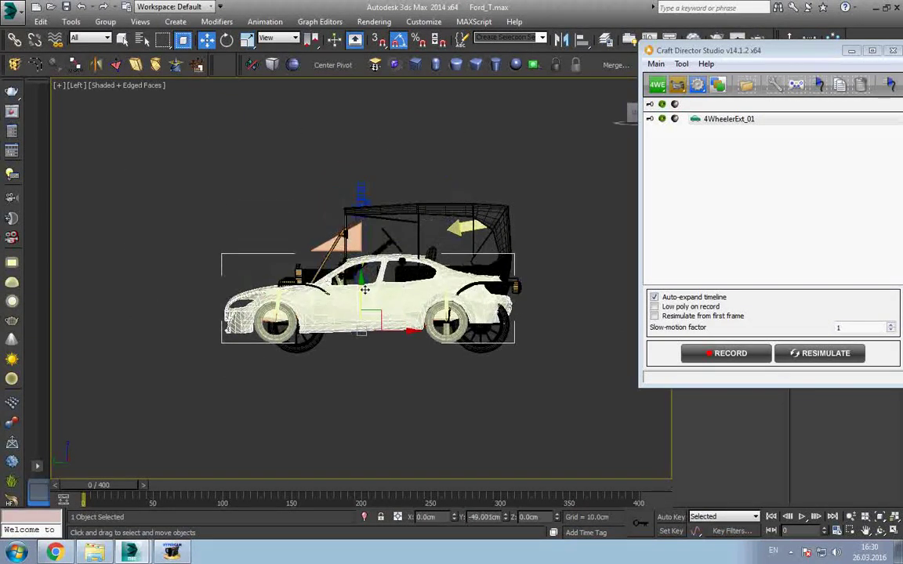
pyautogui.moveTo(389, 328); pyautogui.dragTo(415, 332)
# Step: Check the rig body's fit from a three-quarter angle and from Top view
pyautogui.rightClick(416, 333)
pyautogui.click(453, 371)
pyautogui.keyDown('alt'); pyautogui.moveTo(453, 371); pyautogui.dragTo(393, 365, button='middle'); pyautogui.keyUp('alt')
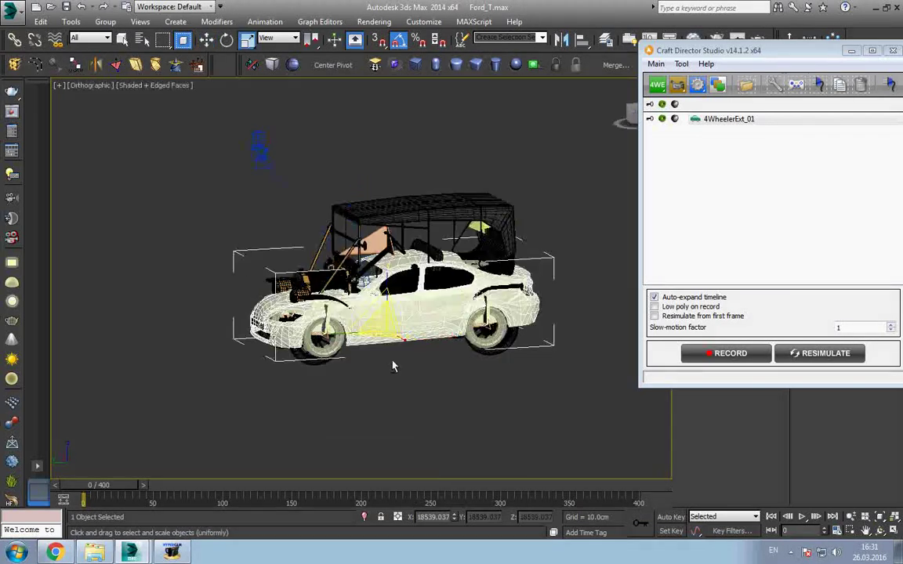
pyautogui.scroll(3, 393, 364)
pyautogui.rightClick(366, 297)
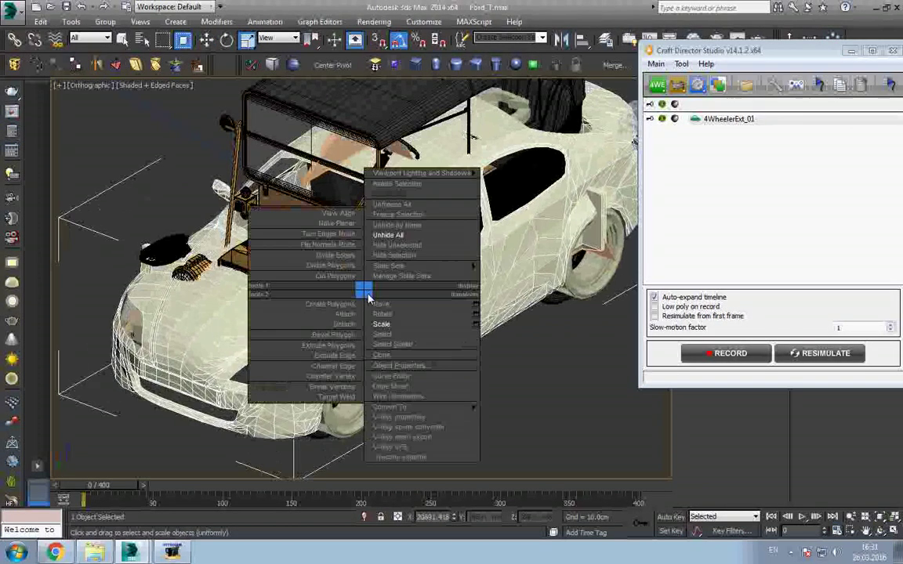
pyautogui.click(386, 302)
pyautogui.press('t')
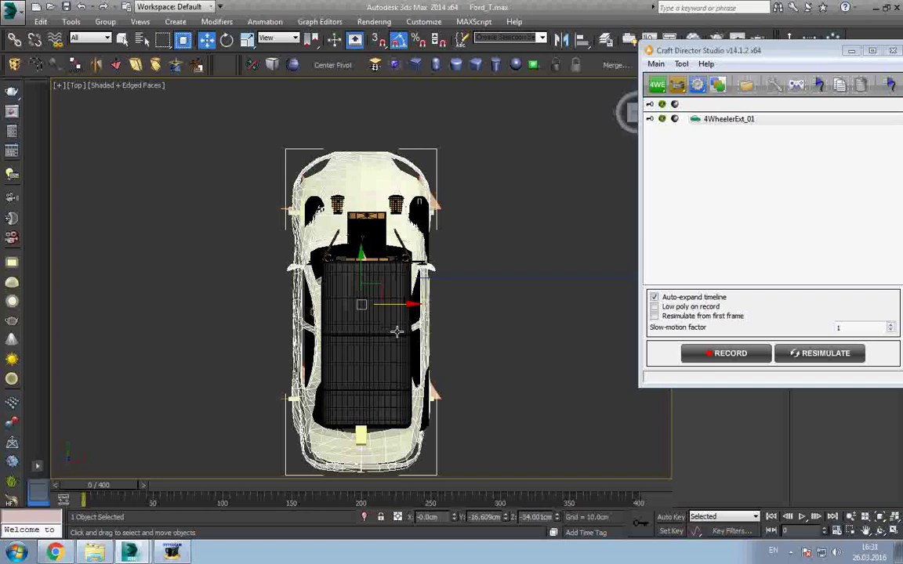
pyautogui.scroll(3, 373, 286)
pyautogui.scroll(3, 348, 322)
pyautogui.scroll(4, 367, 296)
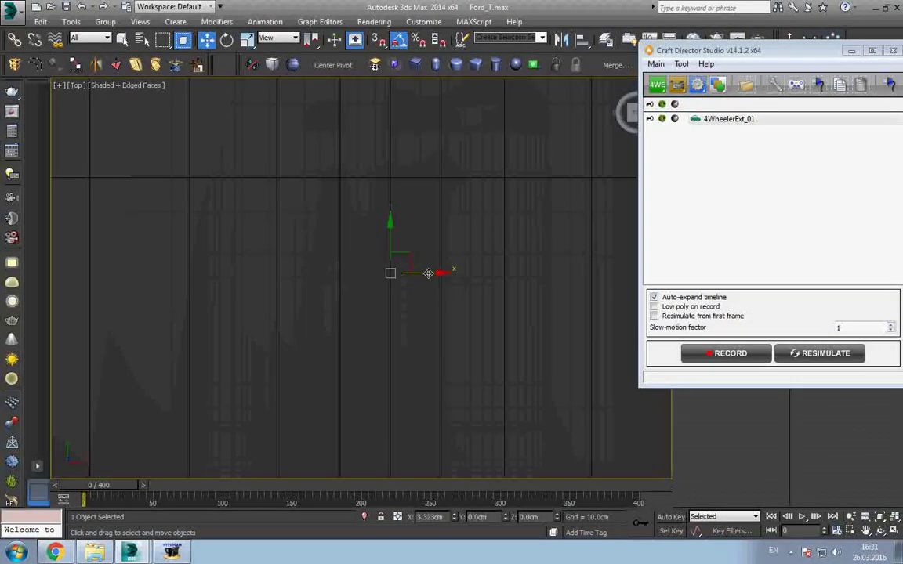
pyautogui.scroll(-3, 428, 273)
pyautogui.scroll(-3, 439, 272)
# Step: Shrink the white car body to 95 percent
pyautogui.keyDown('alt'); pyautogui.moveTo(439, 273); pyautogui.dragTo(455, 329, button='middle'); pyautogui.keyUp('alt')
pyautogui.scroll(2, 456, 273)
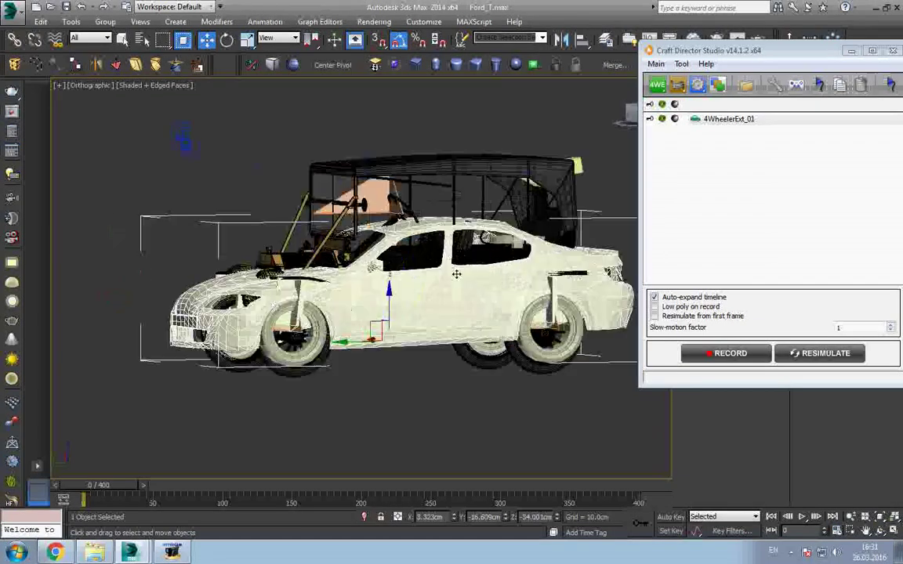
pyautogui.moveTo(457, 274)
pyautogui.keyDown('alt'); pyautogui.mouseDown(button='middle')
pyautogui.moveTo(474, 288)
pyautogui.moveTo(490, 242)
pyautogui.moveTo(387, 343)
pyautogui.moveTo(501, 265)
pyautogui.mouseUp(button='middle'); pyautogui.keyUp('alt')
pyautogui.rightClick(500, 264)
pyautogui.click(541, 297)
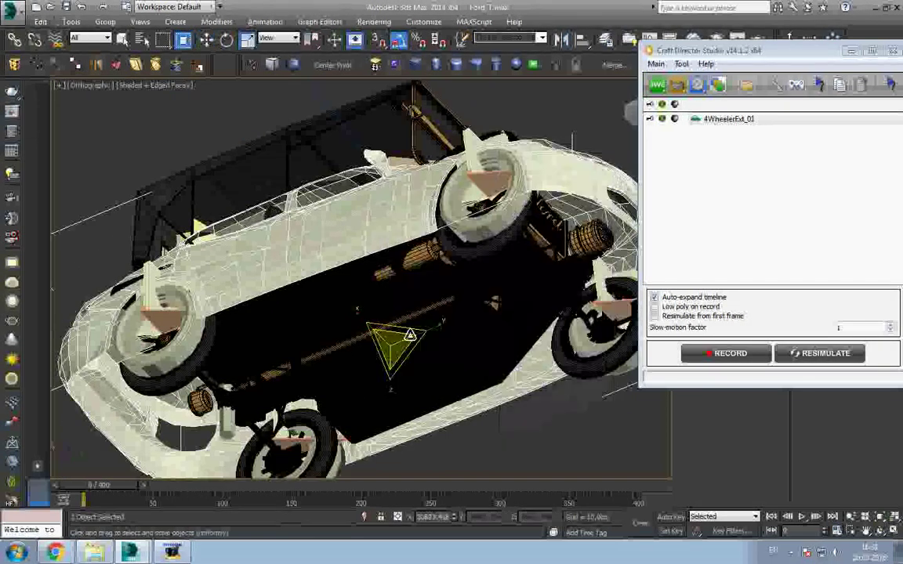
pyautogui.moveTo(398, 339); pyautogui.dragTo(398, 345)
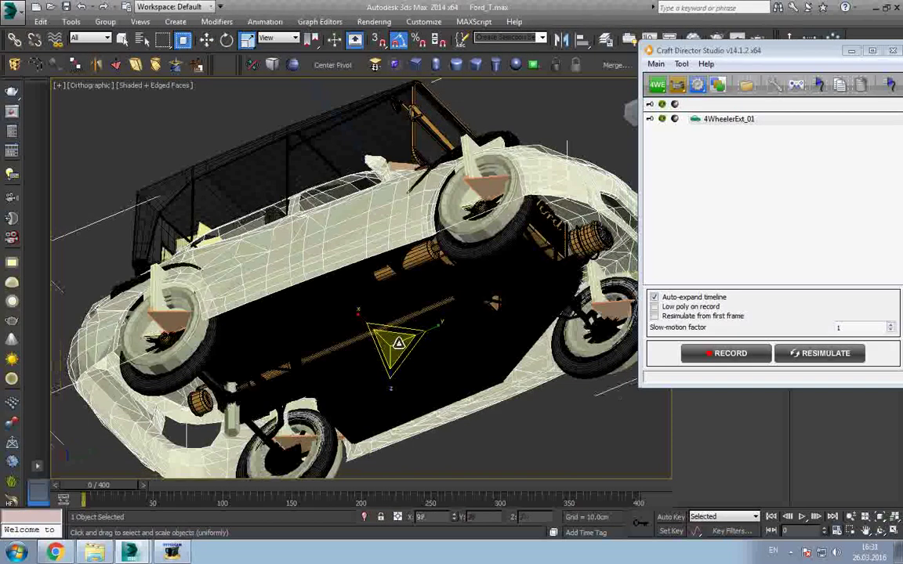
# Step: Lower the car body relative to the wheels and enlarge it to 104 percent
pyautogui.rightClick(398, 344)
pyautogui.click(403, 354)
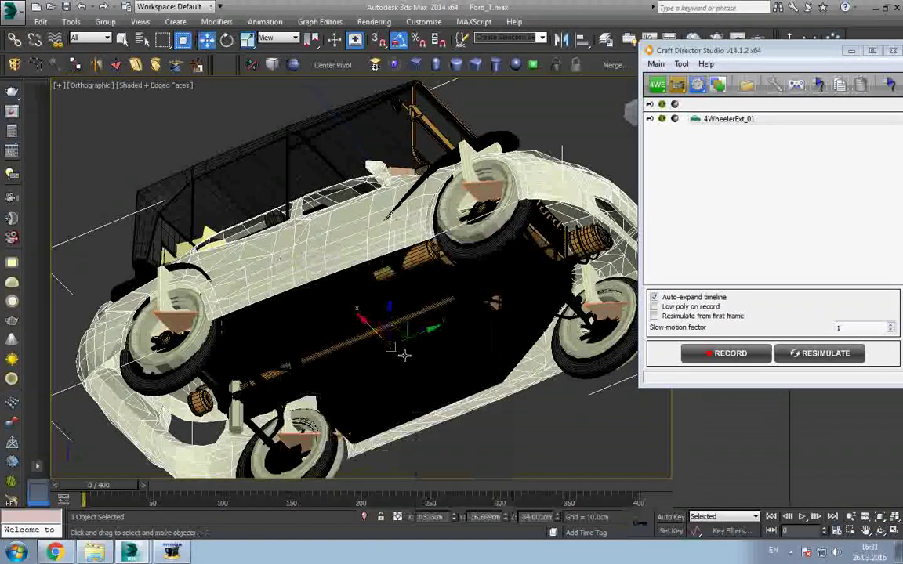
pyautogui.keyDown('alt'); pyautogui.moveTo(403, 354); pyautogui.dragTo(414, 347, button='middle'); pyautogui.keyUp('alt')
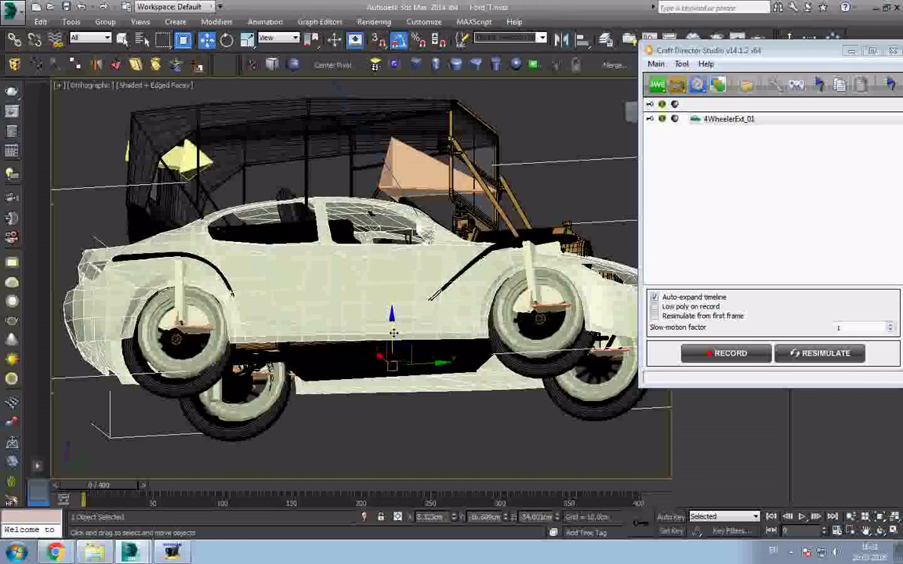
pyautogui.moveTo(414, 347)
pyautogui.mouseDown()
pyautogui.moveTo(396, 338)
pyautogui.moveTo(414, 357)
pyautogui.mouseUp()
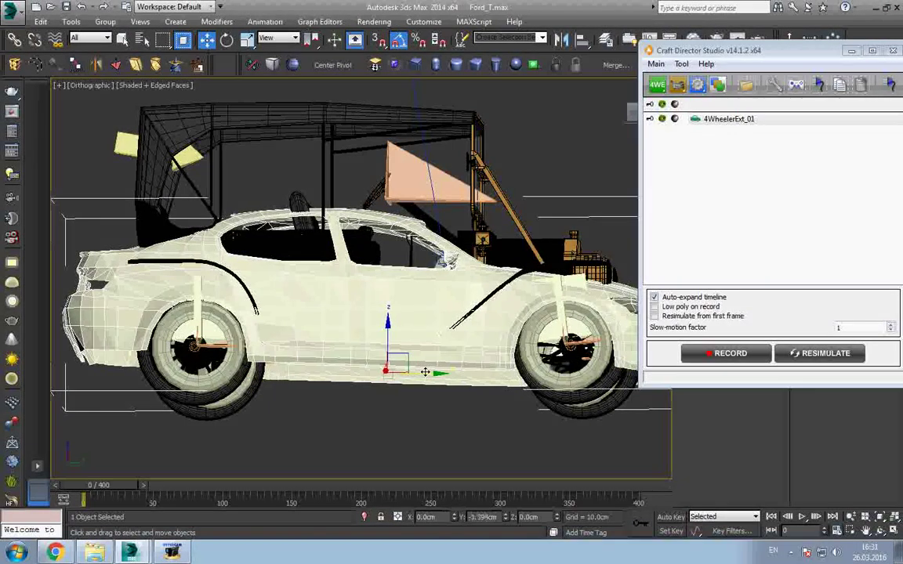
pyautogui.rightClick(424, 368)
pyautogui.click(439, 379)
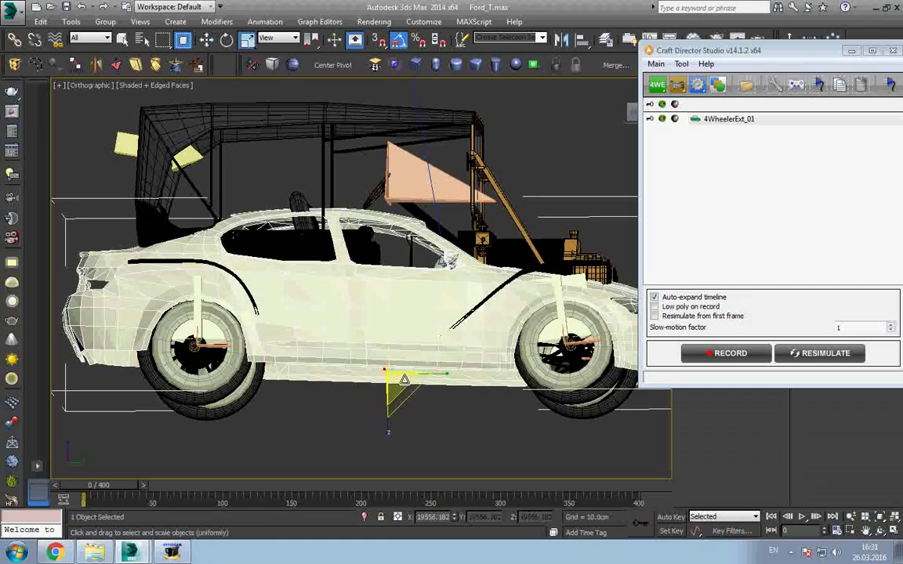
pyautogui.moveTo(409, 381); pyautogui.dragTo(406, 377)
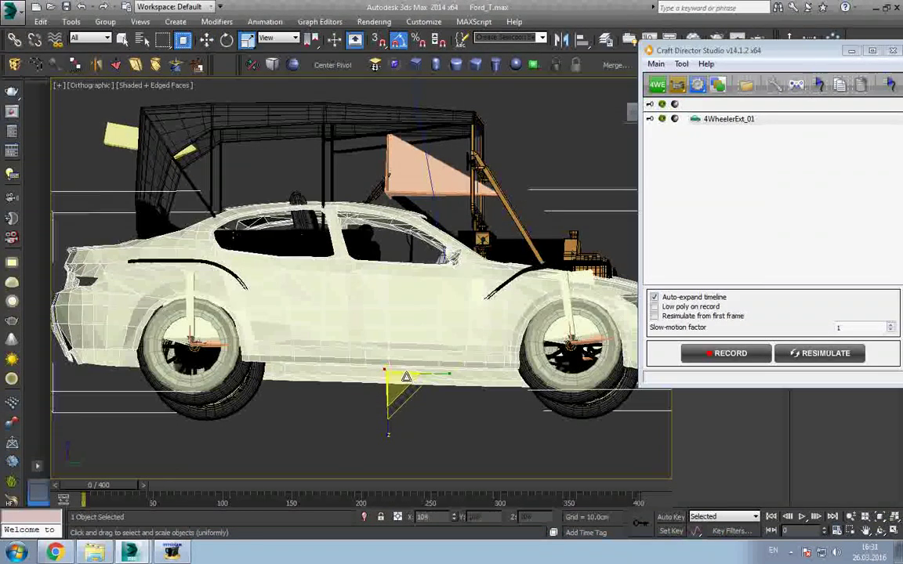
# Step: Recheck the body's fit in Left view, then bring the front wheel into view
pyautogui.rightClick(404, 370)
pyautogui.click(416, 377)
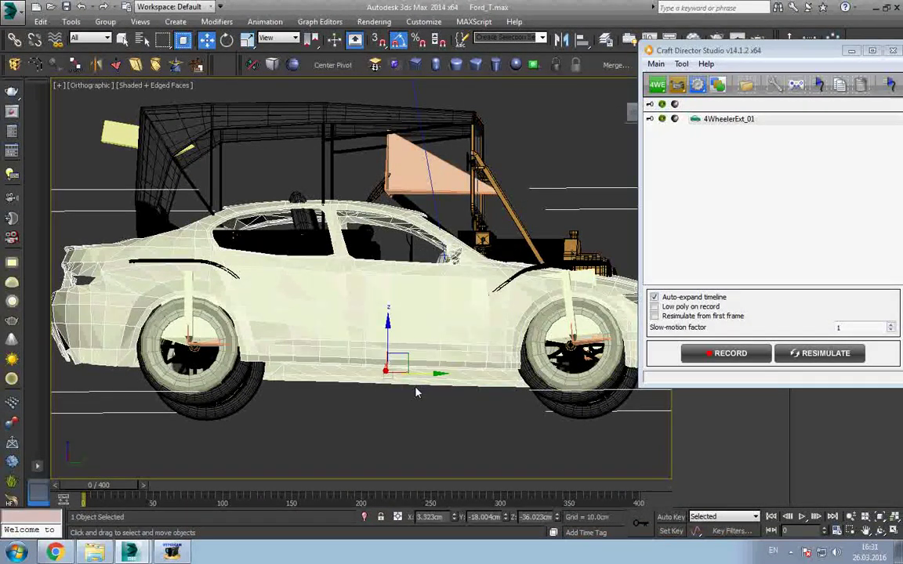
pyautogui.press('l')
pyautogui.press('z')
pyautogui.rightClick(439, 338)
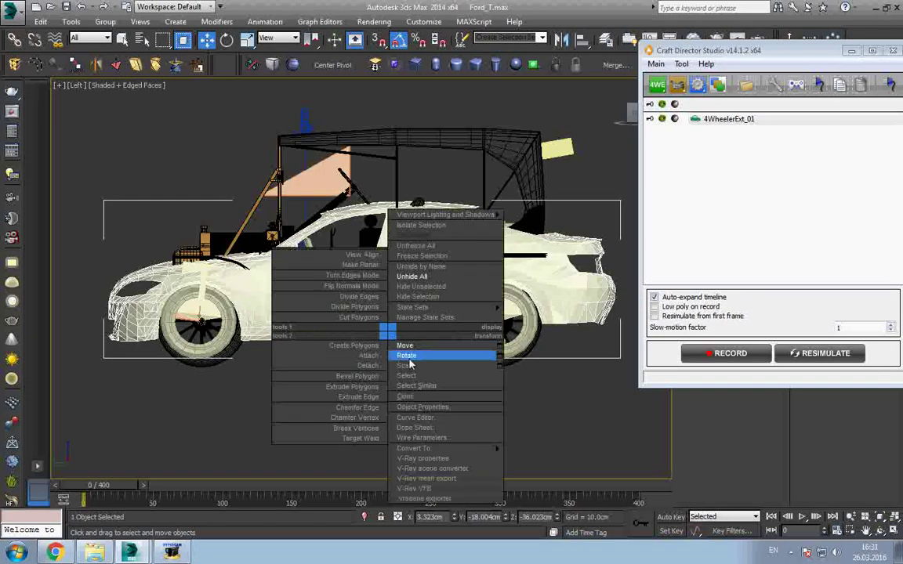
pyautogui.click(455, 354)
pyautogui.keyDown('alt'); pyautogui.moveTo(413, 373); pyautogui.dragTo(439, 368, button='middle'); pyautogui.keyUp('alt')
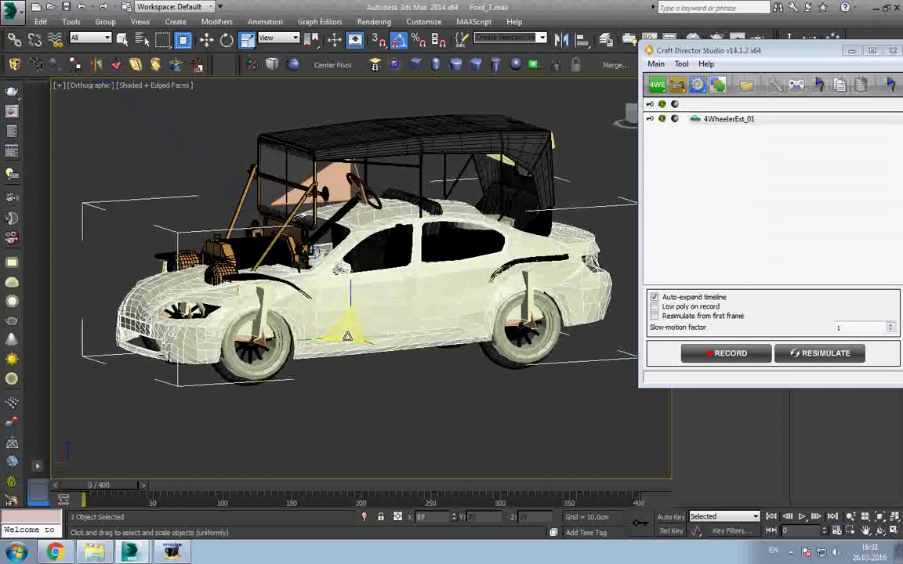
pyautogui.press('l')
pyautogui.scroll(3, 348, 337)
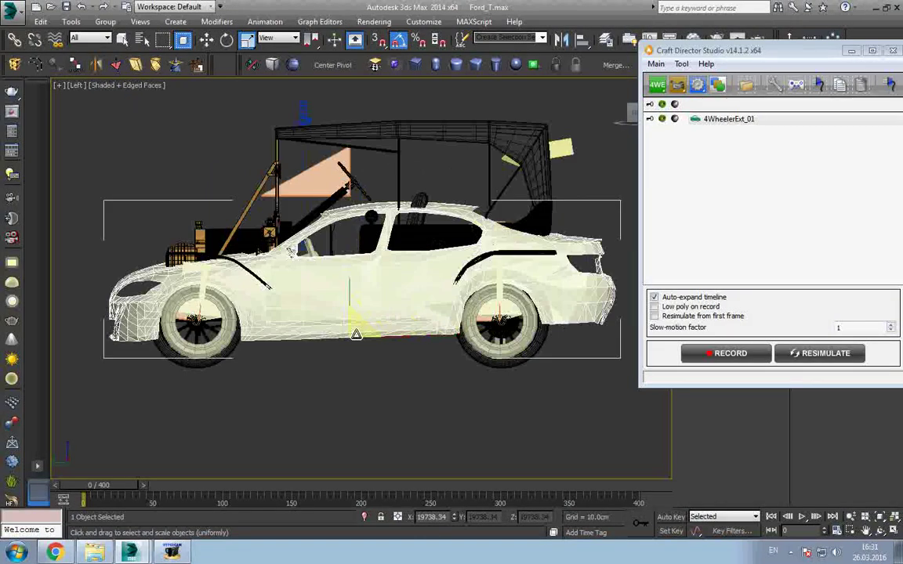
pyautogui.rightClick(349, 337)
pyautogui.click(368, 343)
pyautogui.scroll(3, 350, 337)
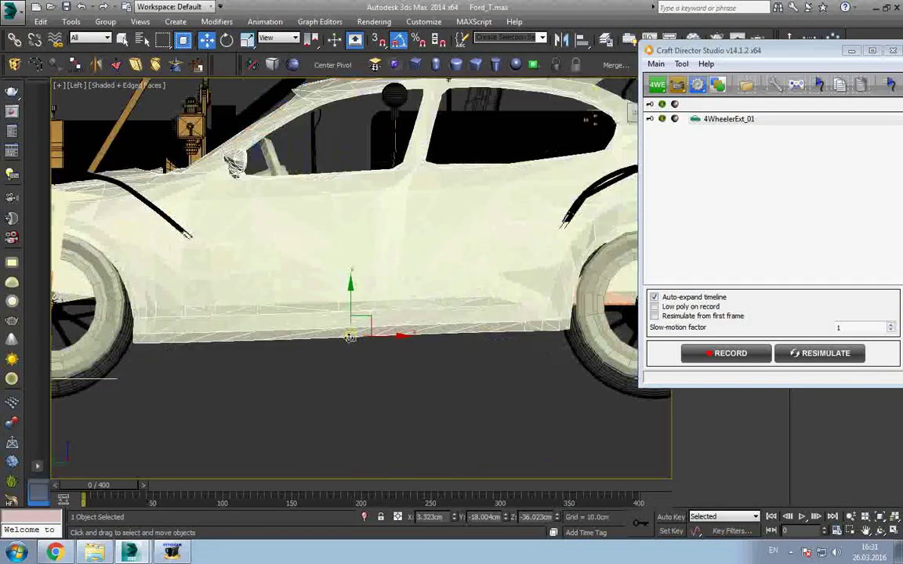
pyautogui.scroll(-3, 350, 337)
pyautogui.moveTo(349, 337)
pyautogui.keyDown('alt'); pyautogui.mouseDown(button='middle')
pyautogui.moveTo(350, 321)
pyautogui.moveTo(341, 370)
pyautogui.mouseUp(button='middle'); pyautogui.keyUp('alt')
# Step: Align the selected rig front wheel piece to the Ford's front wheel
pyautogui.scroll(3, 396, 363)
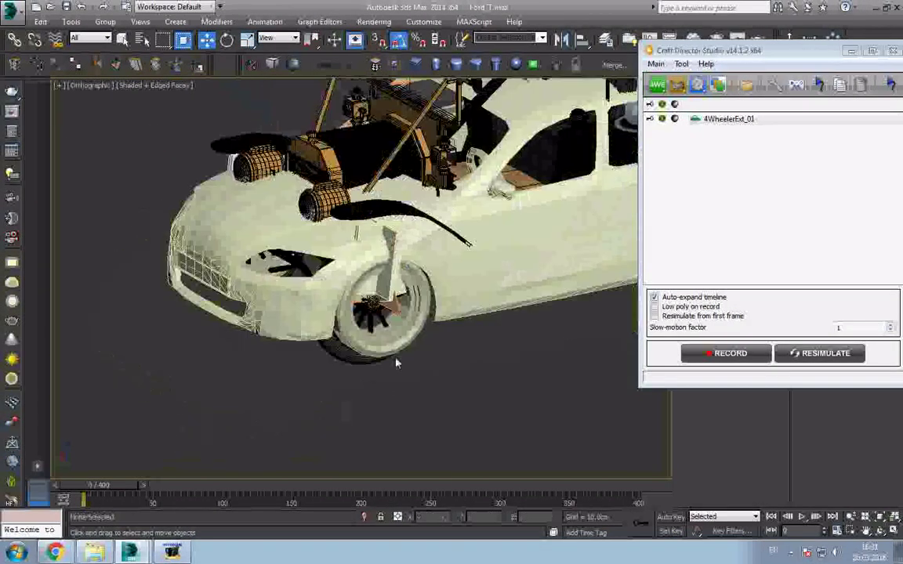
pyautogui.scroll(3, 395, 363)
pyautogui.click(383, 327)
pyautogui.hotkey('alt', 'a')
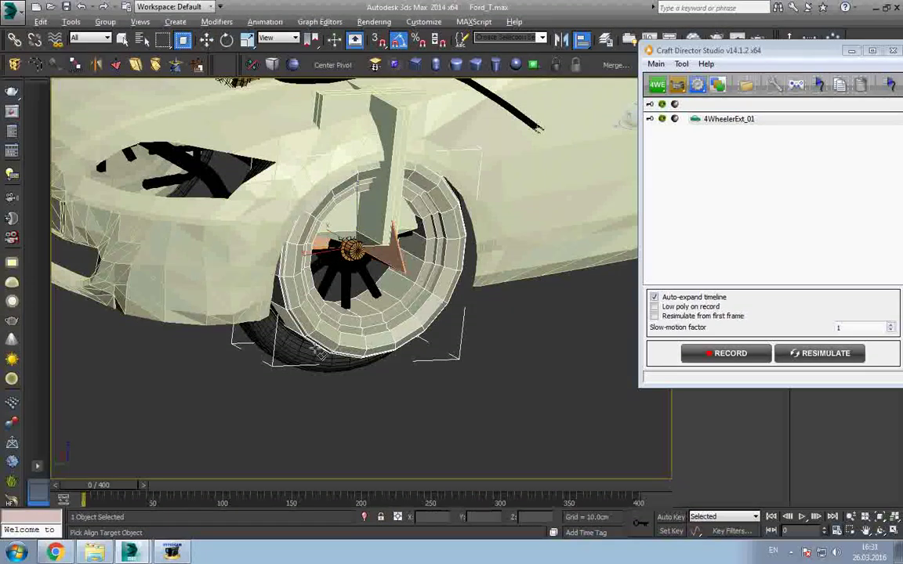
pyautogui.click(312, 357)
pyautogui.click(451, 377)
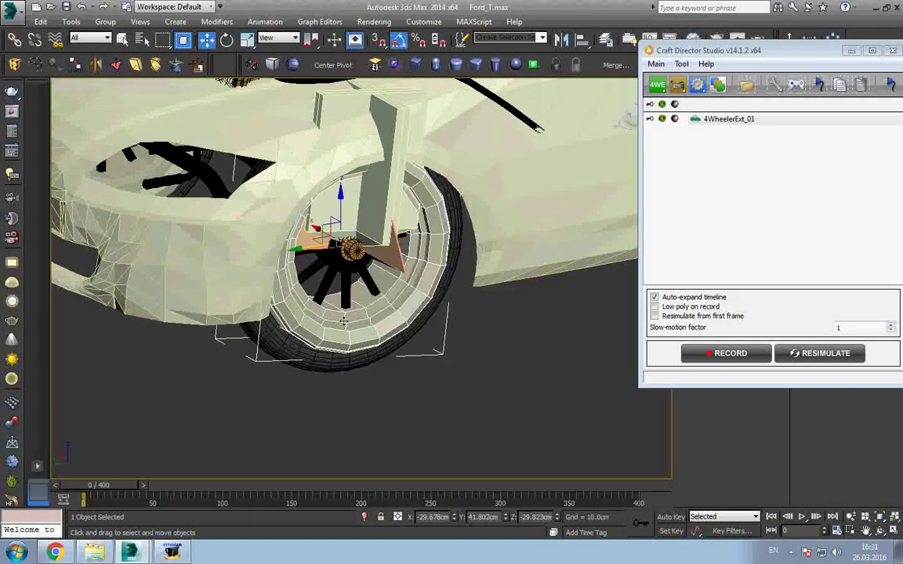
# Step: Redo the alignment Center to Center onto the Ford_T front wheel from a closer view
pyautogui.moveTo(451, 377)
pyautogui.keyDown('alt'); pyautogui.mouseDown(button='middle')
pyautogui.moveTo(462, 329)
pyautogui.moveTo(372, 429)
pyautogui.mouseUp(button='middle'); pyautogui.keyUp('alt')
pyautogui.scroll(3, 372, 430)
pyautogui.scroll(2, 372, 430)
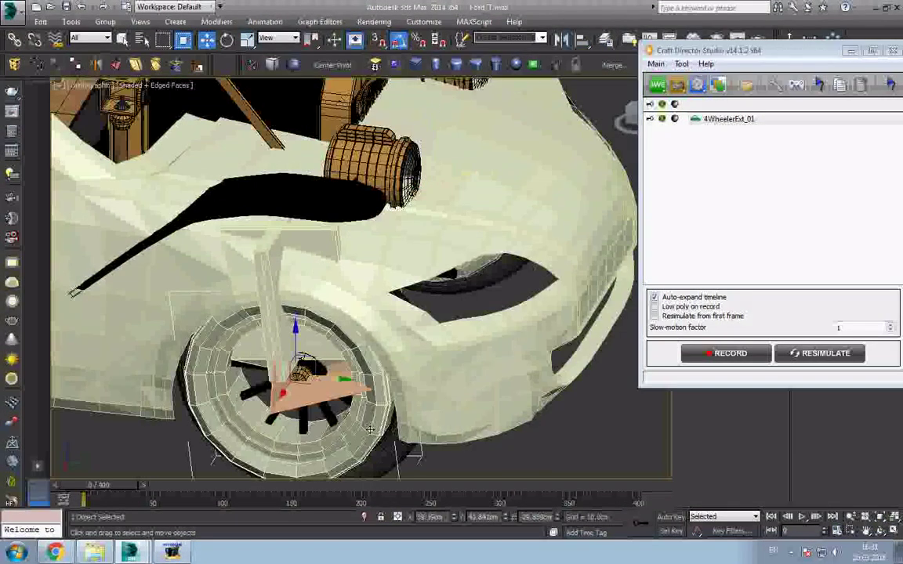
pyautogui.hotkey('alt', 'a')
pyautogui.click(374, 390)
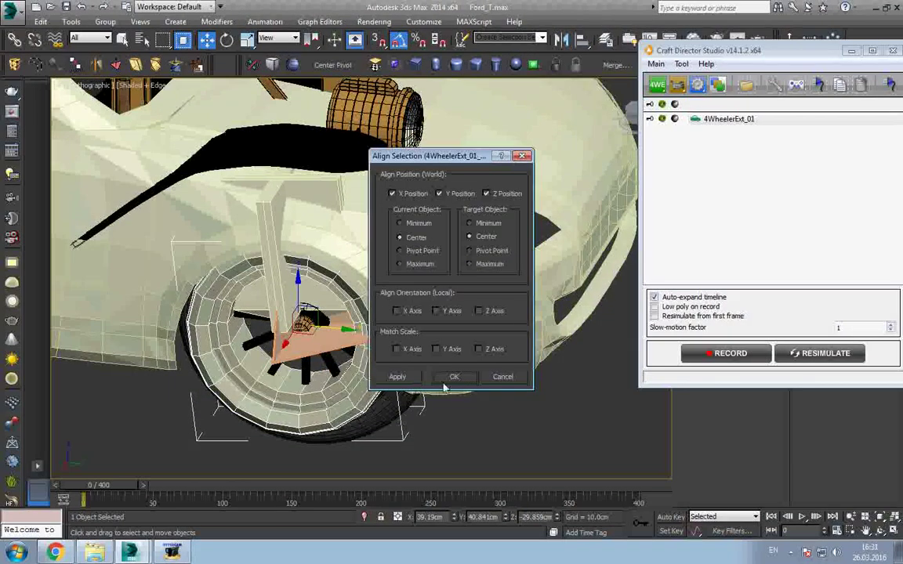
pyautogui.click(503, 378)
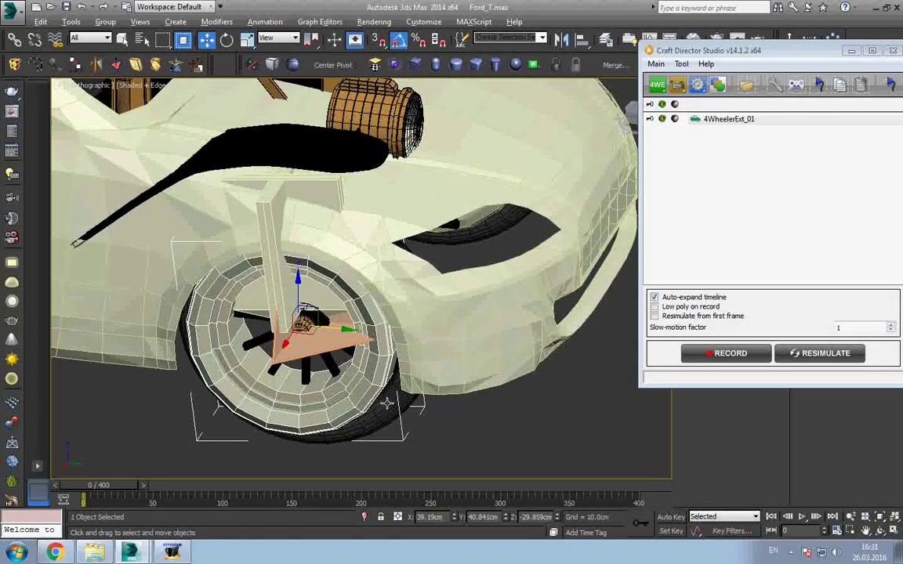
pyautogui.click(388, 407)
pyautogui.click(400, 381)
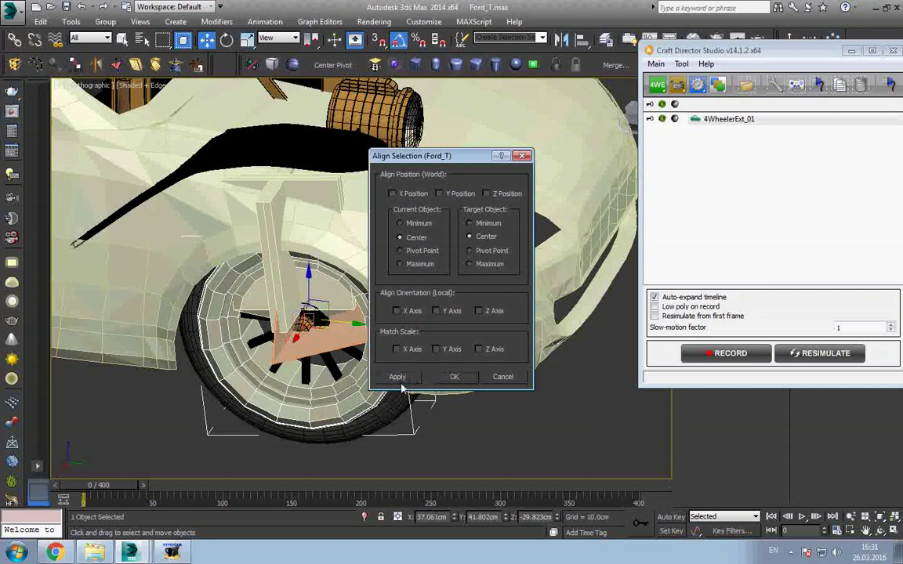
pyautogui.click(454, 377)
# Step: Align the rig's wheel hub piece to the Ford_T wheel
pyautogui.scroll(-5, 352, 368)
pyautogui.moveTo(352, 368)
pyautogui.keyDown('alt'); pyautogui.mouseDown(button='middle')
pyautogui.moveTo(283, 370)
pyautogui.moveTo(374, 371)
pyautogui.mouseUp(button='middle'); pyautogui.keyUp('alt')
pyautogui.scroll(5, 373, 371)
pyautogui.click(337, 298)
pyautogui.hotkey('alt', 'a')
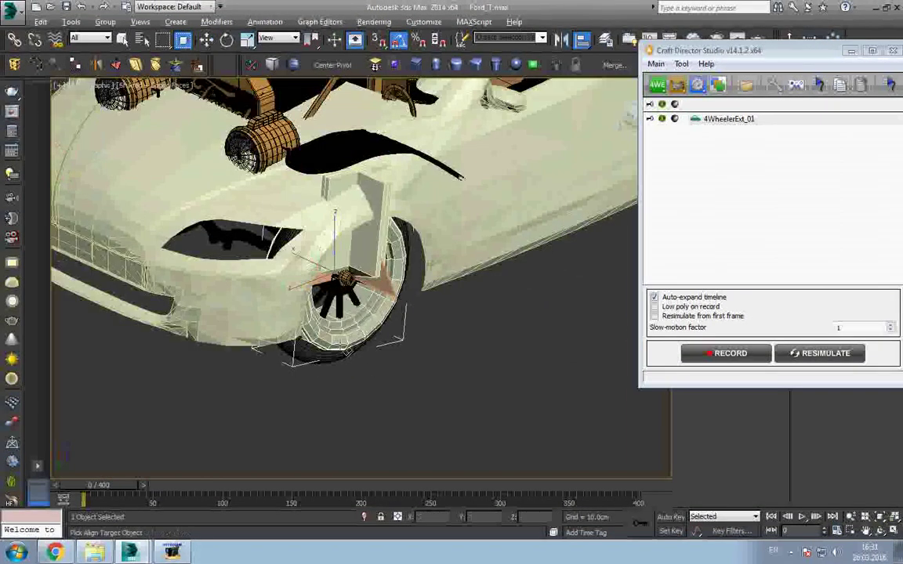
pyautogui.click(320, 359)
pyautogui.click(454, 377)
# Step: Align the piece to the Ford_T wheel with X, Y and Z Position checked, Center to Center
pyautogui.scroll(-5, 353, 377)
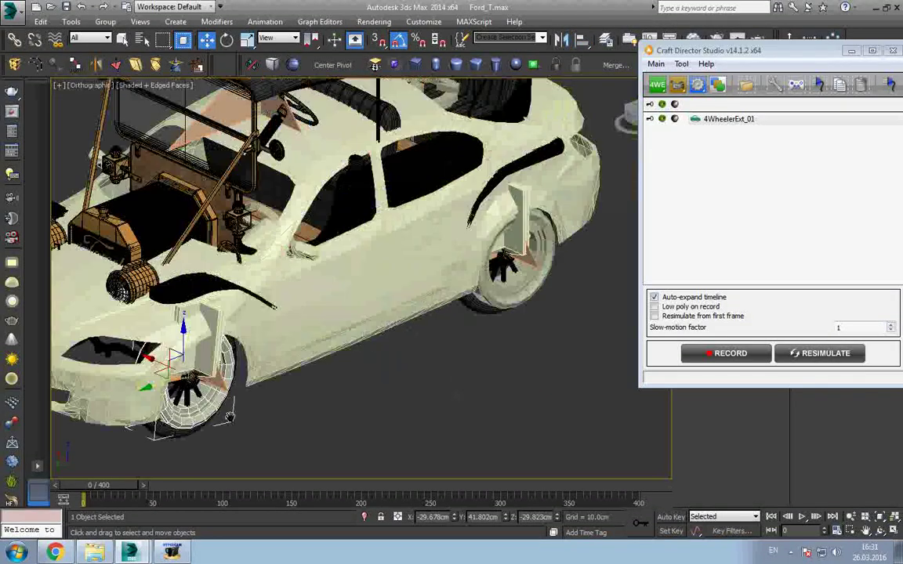
pyautogui.keyDown('alt'); pyautogui.moveTo(353, 376); pyautogui.dragTo(274, 378, button='middle'); pyautogui.keyUp('alt')
pyautogui.scroll(5, 273, 379)
pyautogui.hotkey('alt', 'a')
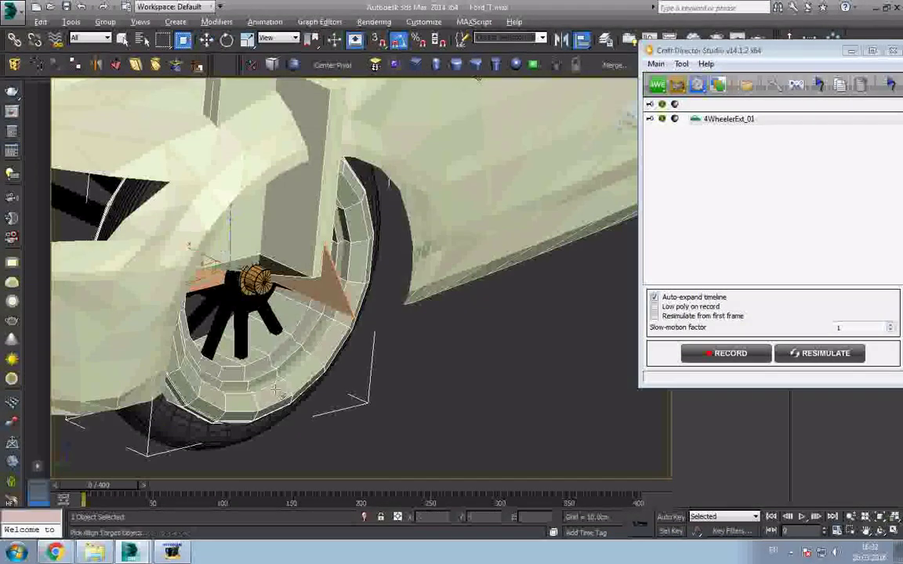
pyautogui.click(242, 387)
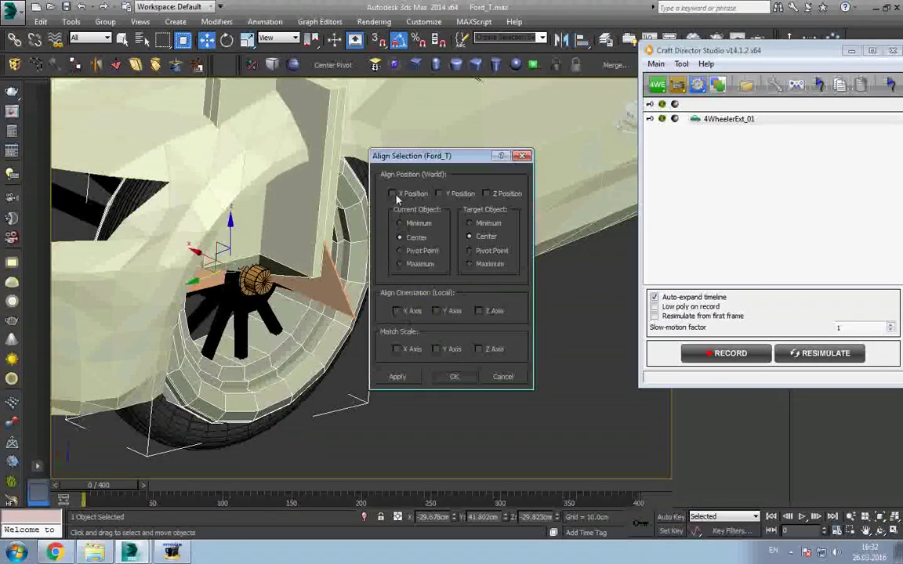
pyautogui.click(391, 194)
pyautogui.click(439, 193)
pyautogui.click(486, 194)
pyautogui.click(454, 377)
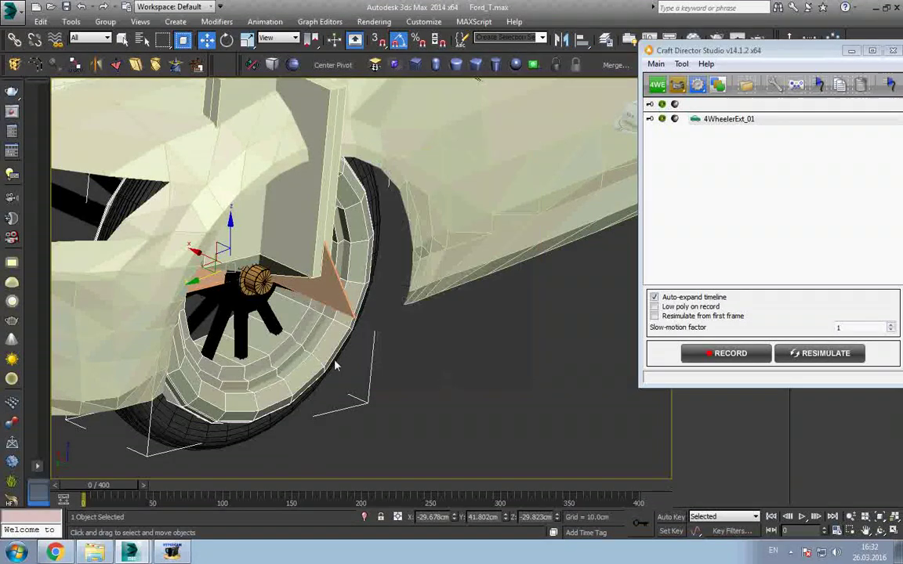
# Step: Repeat the centre-to-centre alignment of the selected piece onto the wheel
pyautogui.scroll(-5, 335, 366)
pyautogui.scroll(4, 438, 327)
pyautogui.scroll(2, 365, 354)
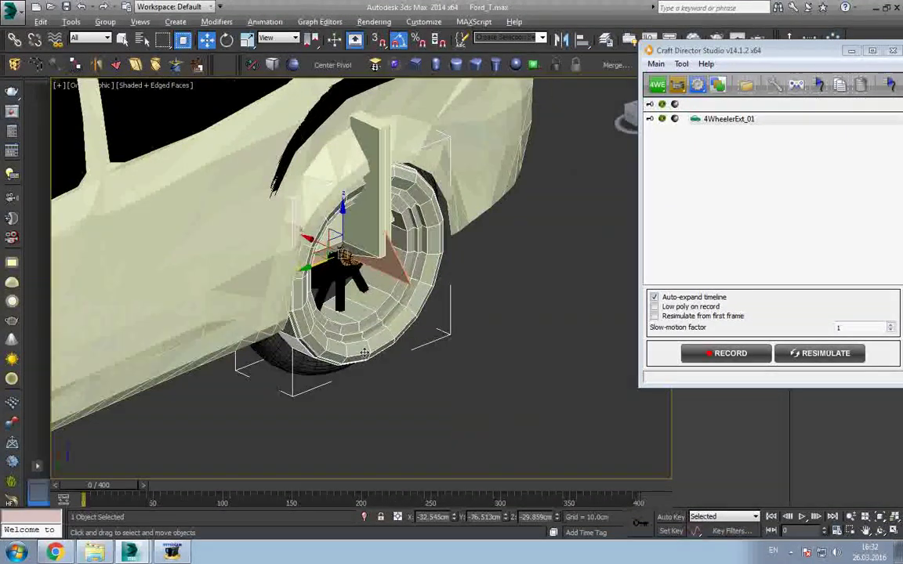
pyautogui.hotkey('alt', 'a')
pyautogui.click(341, 294)
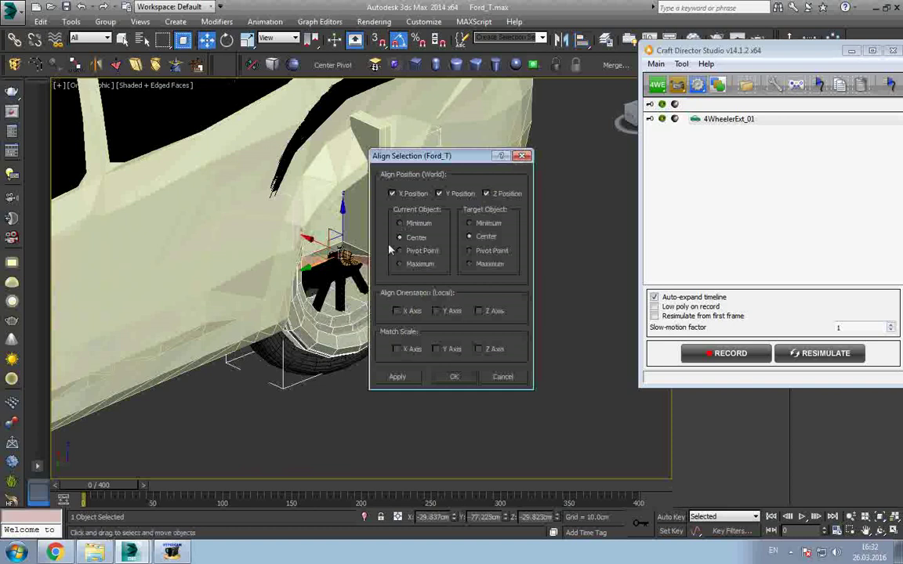
pyautogui.click(454, 376)
# Step: Align the Ford's front wheel to its rig target
pyautogui.scroll(-5, 352, 337)
pyautogui.scroll(6, 301, 352)
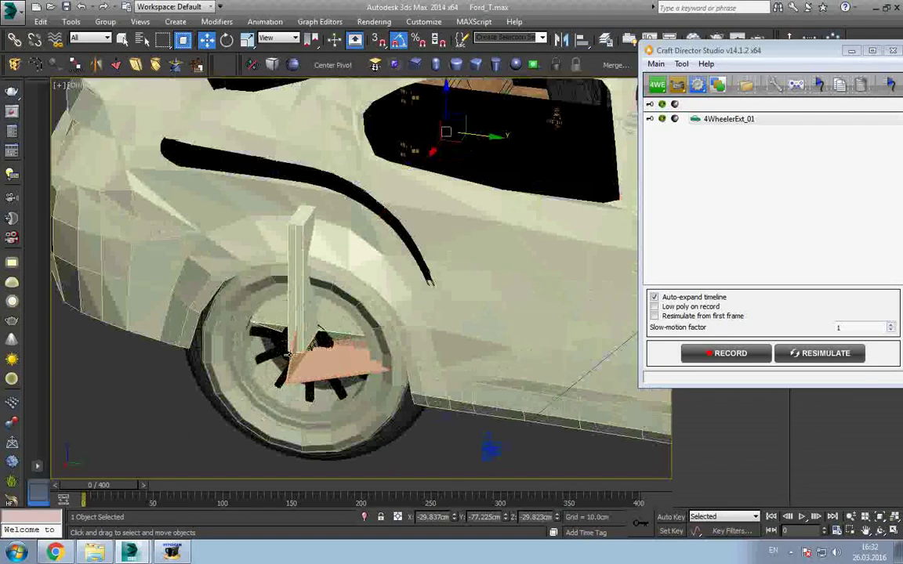
pyautogui.click(360, 380)
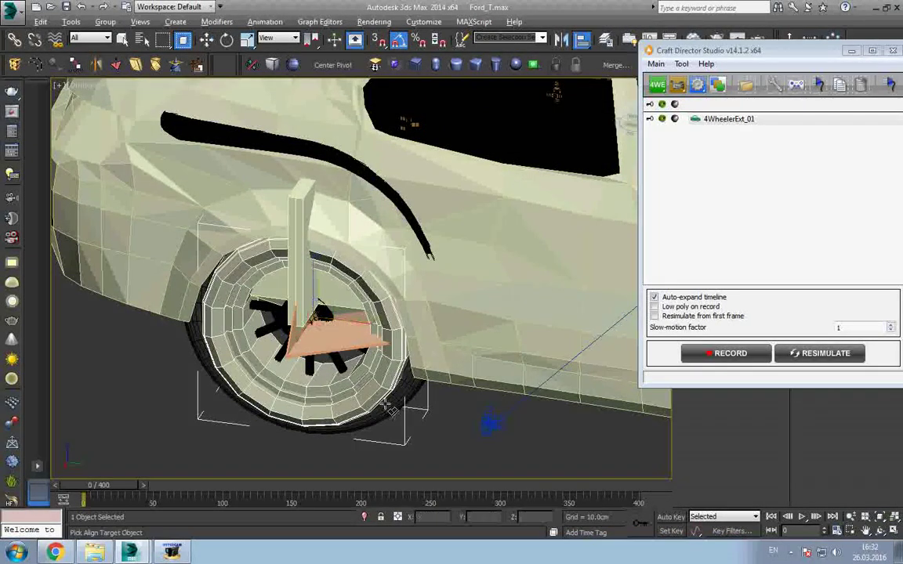
pyautogui.click(362, 358)
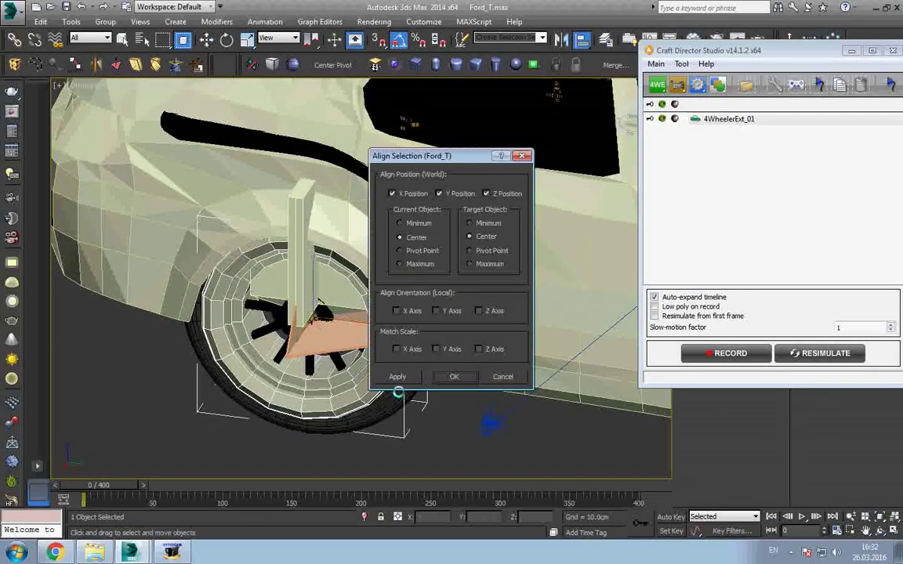
pyautogui.click(454, 377)
# Step: Clear the selection, bring the car door into view and reselect the front wheel
pyautogui.click(421, 415)
pyautogui.moveTo(332, 399); pyautogui.dragTo(277, 409, button='middle')
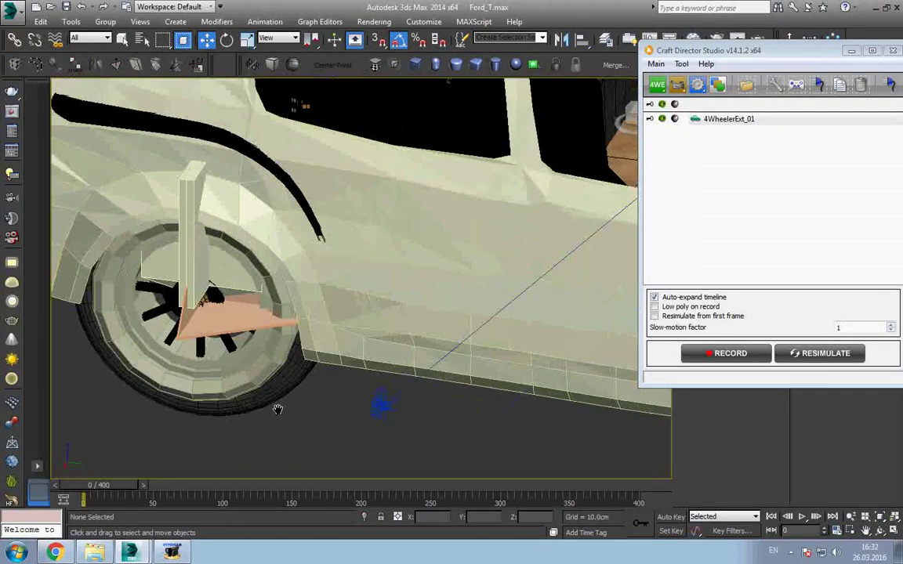
pyautogui.scroll(-4, 305, 414)
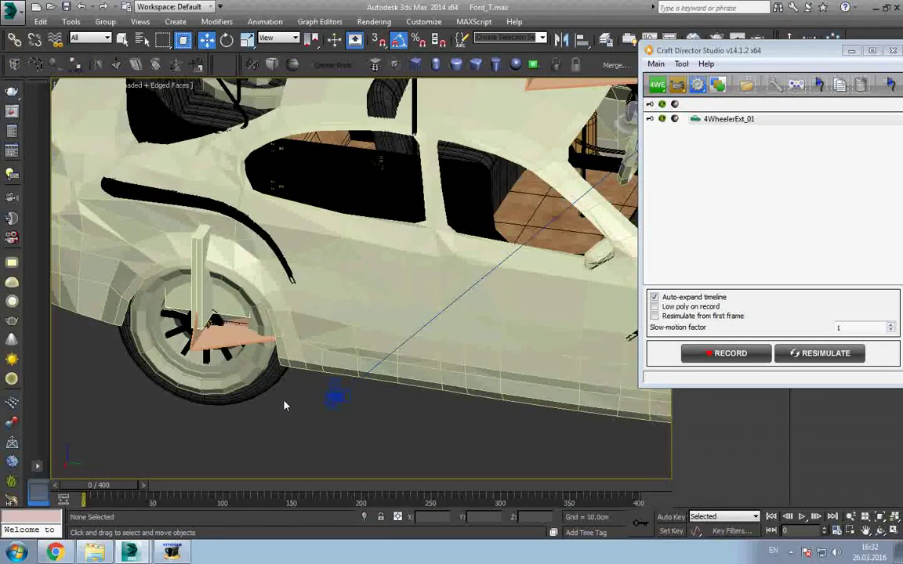
pyautogui.scroll(2, 285, 403)
pyautogui.scroll(2, 333, 390)
pyautogui.click(333, 390)
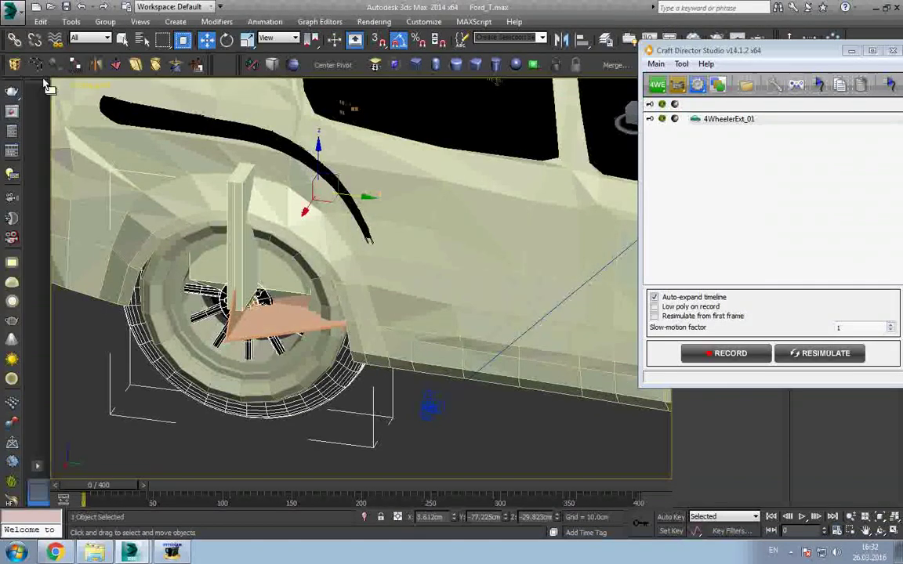
# Step: With Select and Link, link the car body and roof group to the rig
pyautogui.click(16, 41)
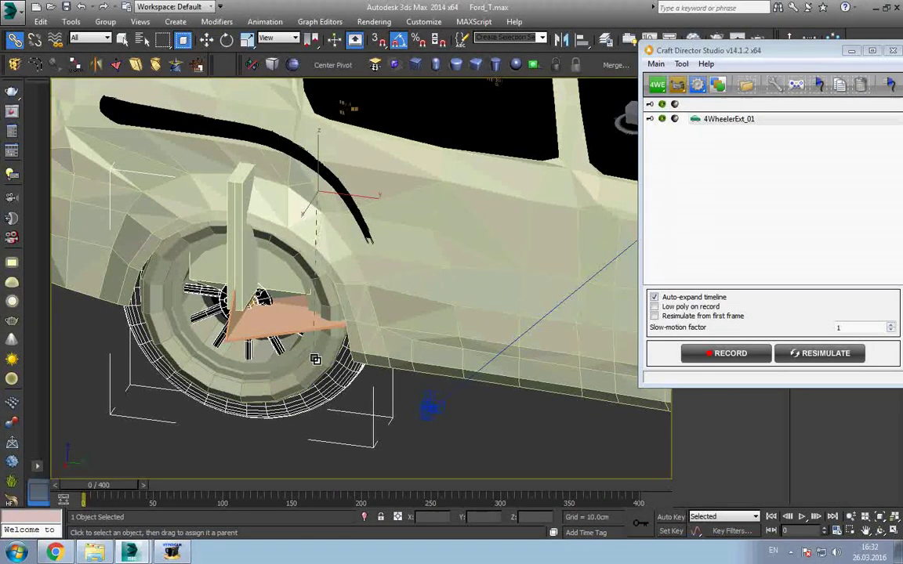
pyautogui.scroll(-5, 314, 359)
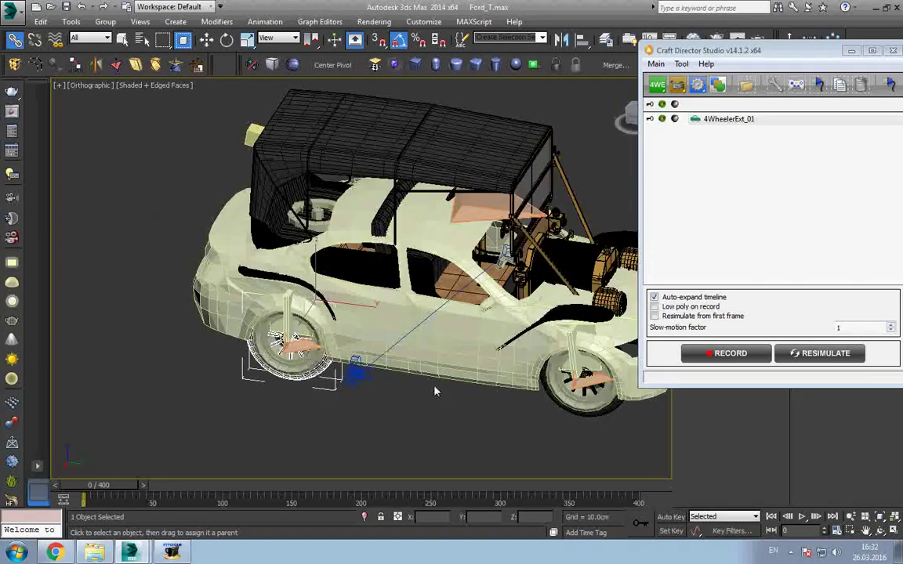
pyautogui.keyDown('alt'); pyautogui.moveTo(391, 346); pyautogui.dragTo(379, 233, button='middle'); pyautogui.keyUp('alt')
pyautogui.click(377, 195)
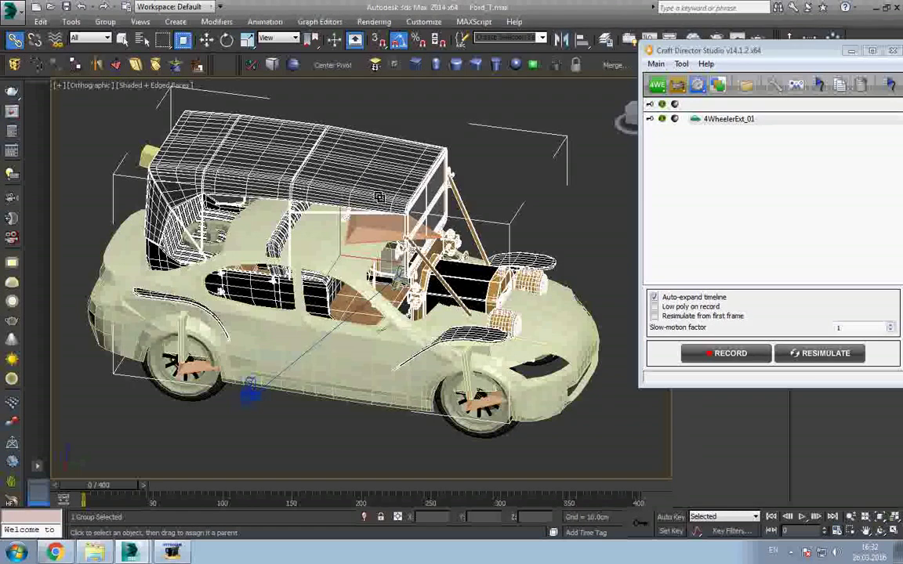
# Step: Link the Ford's rear wheel and front wheel to the rig
pyautogui.keyDown('alt'); pyautogui.moveTo(320, 262); pyautogui.dragTo(345, 313, button='middle'); pyautogui.keyUp('alt')
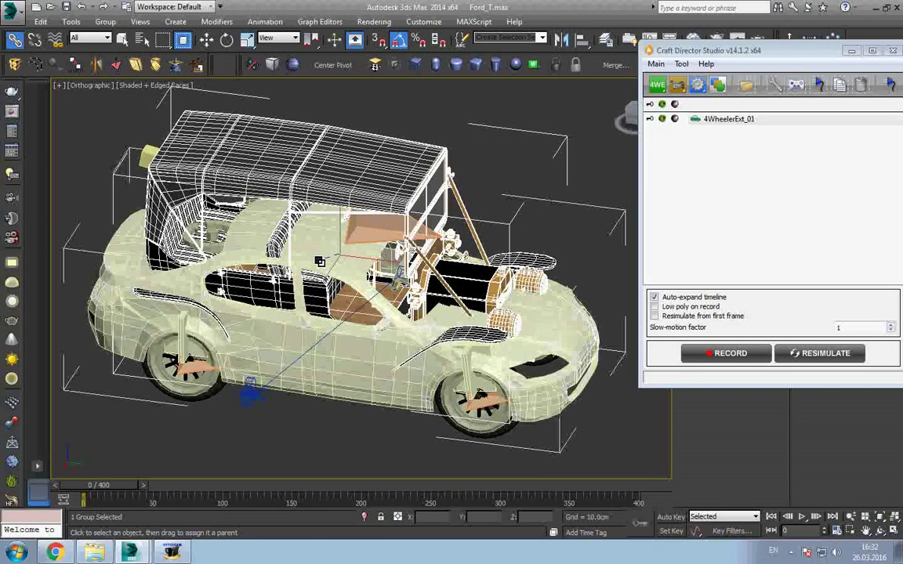
pyautogui.scroll(3, 345, 313)
pyautogui.scroll(5, 368, 345)
pyautogui.scroll(2, 399, 376)
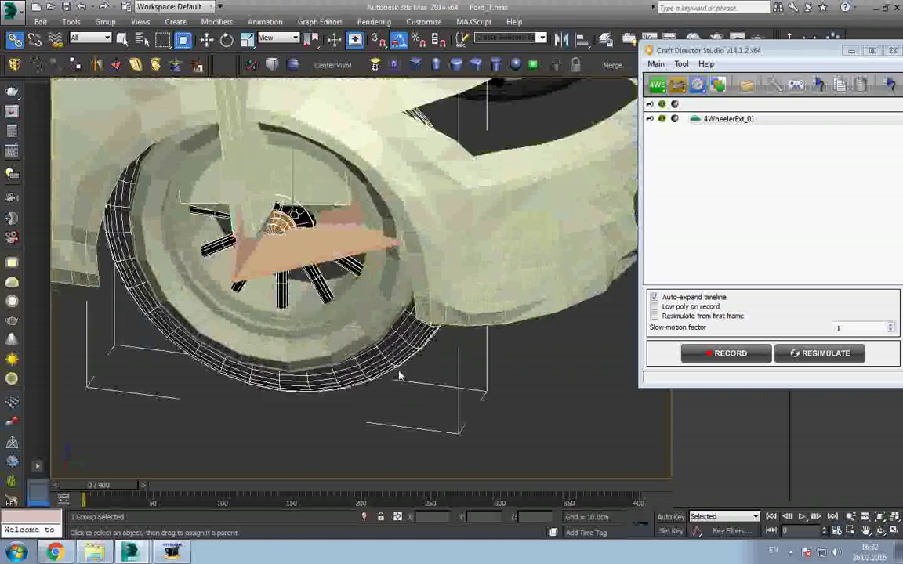
pyautogui.click(364, 330)
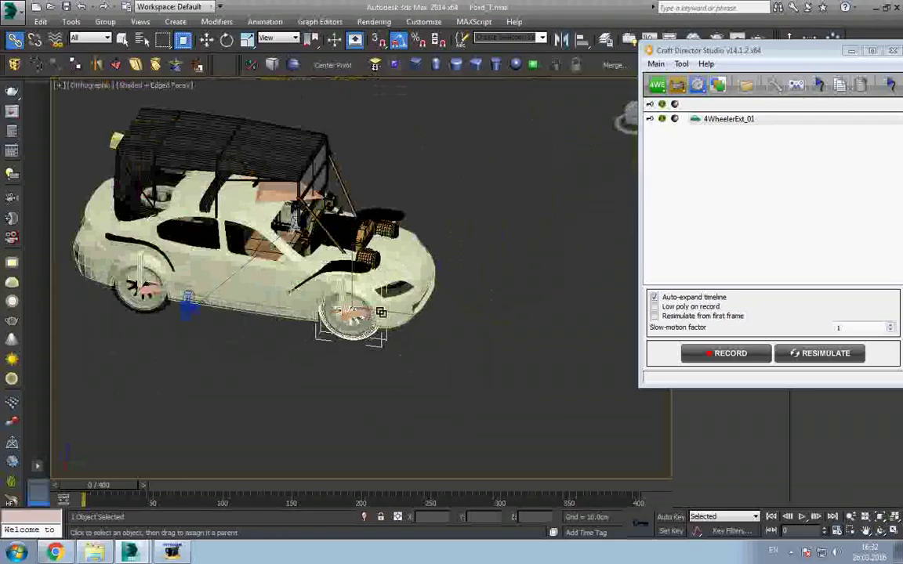
pyautogui.keyDown('alt'); pyautogui.moveTo(380, 313); pyautogui.dragTo(392, 345, button='middle'); pyautogui.keyUp('alt')
pyautogui.scroll(3, 392, 361)
pyautogui.scroll(3, 395, 374)
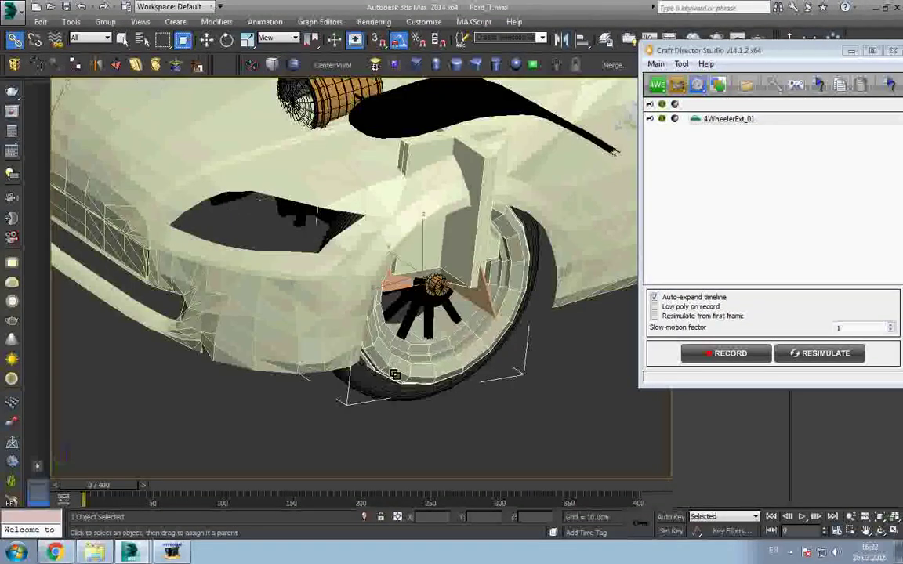
pyautogui.scroll(-5, 374, 384)
pyautogui.keyDown('alt'); pyautogui.moveTo(375, 384); pyautogui.dragTo(345, 361, button='middle'); pyautogui.keyUp('alt')
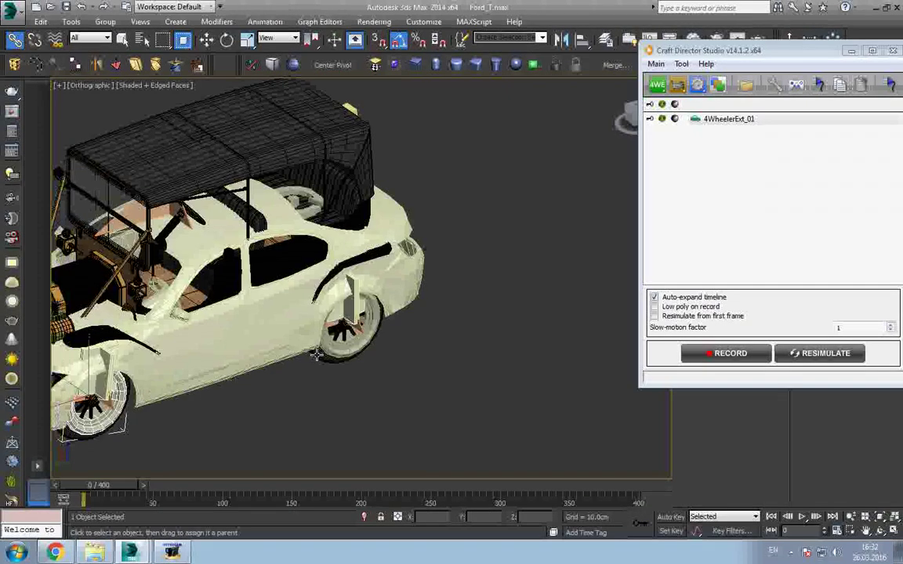
pyautogui.scroll(5, 341, 360)
pyautogui.click(347, 357)
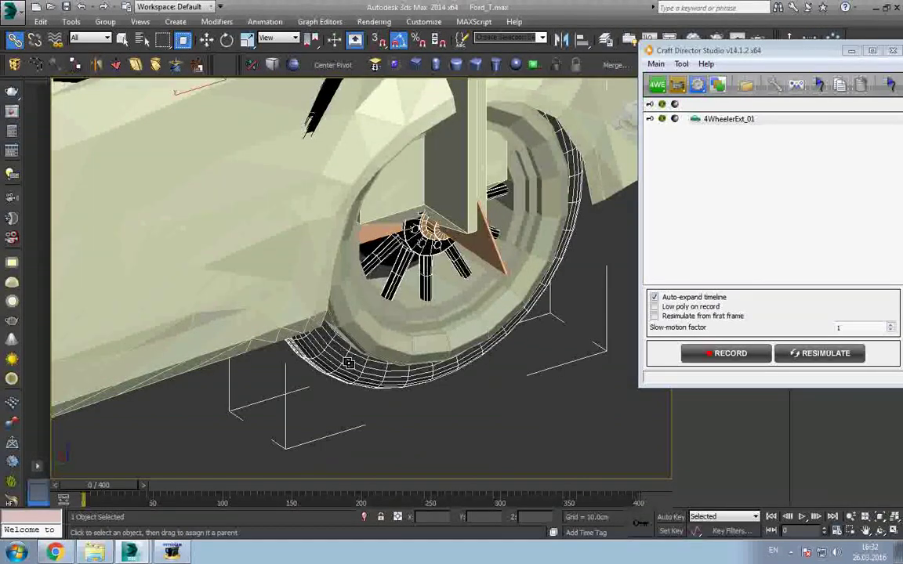
pyautogui.scroll(-1, 366, 330)
pyautogui.scroll(-3, 366, 329)
# Step: Return to the Move tool and select the 4WheelerExt_01 rig in Craft Director
pyautogui.scroll(-2, 365, 321)
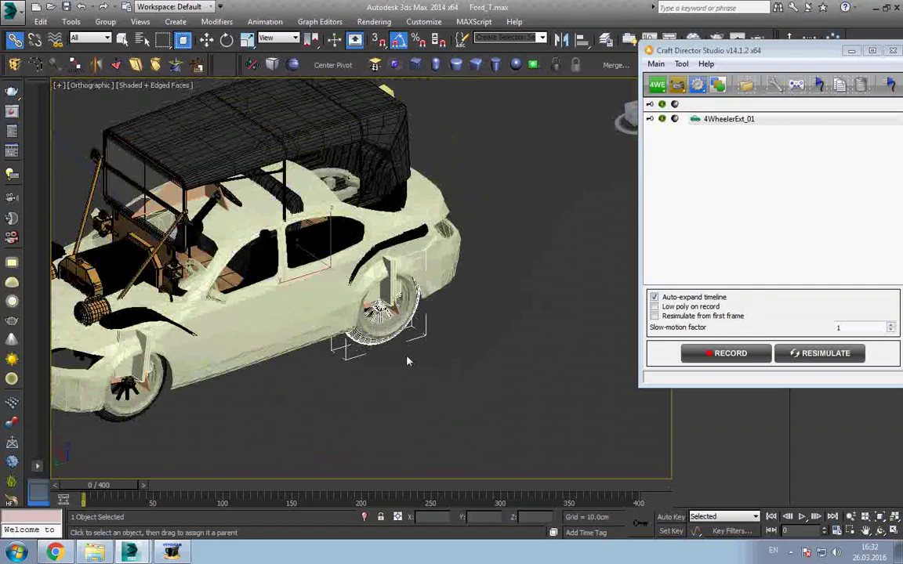
pyautogui.rightClick(403, 356)
pyautogui.click(416, 367)
pyautogui.click(729, 119)
# Step: Record a test drive up to frame 294, stop, and rewind the time slider to 0
pyautogui.scroll(-3, 478, 294)
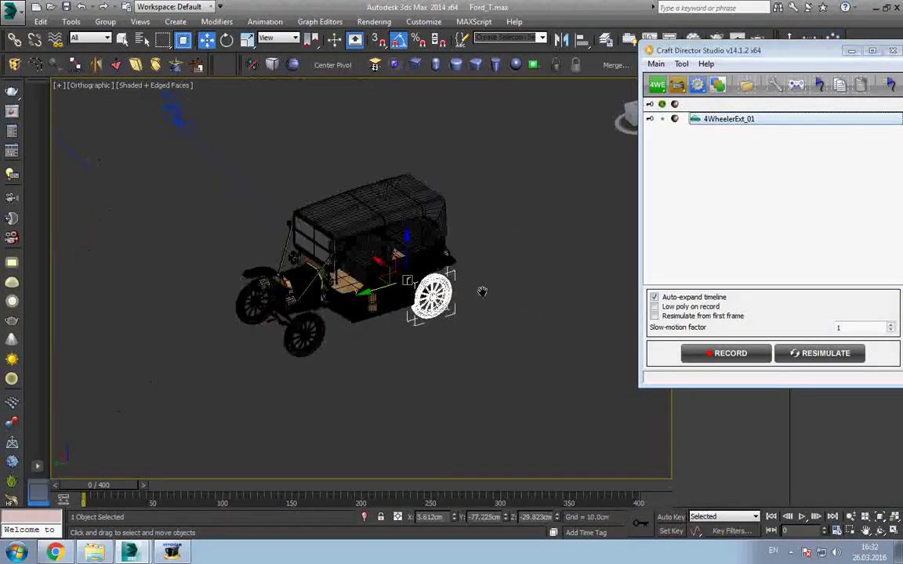
pyautogui.scroll(-2, 474, 314)
pyautogui.click(731, 354)
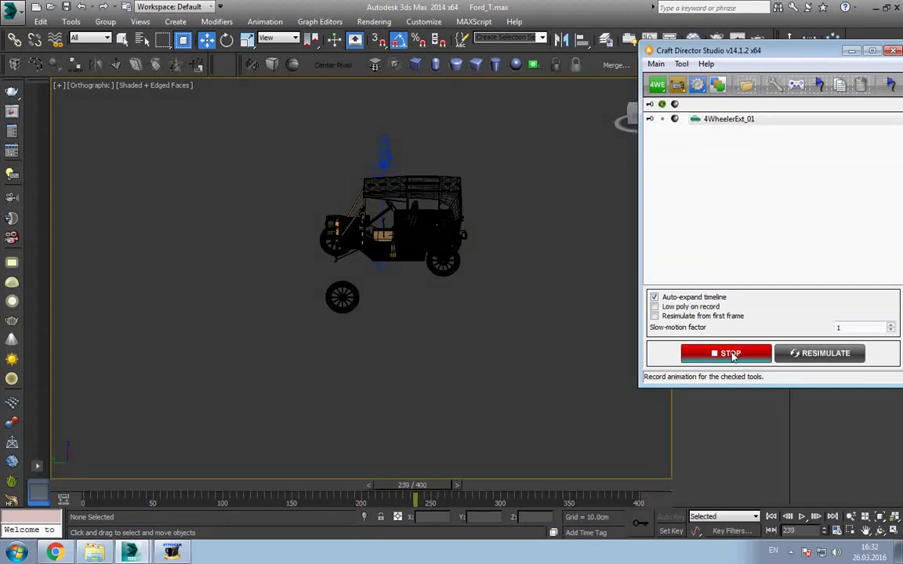
pyautogui.click(731, 354)
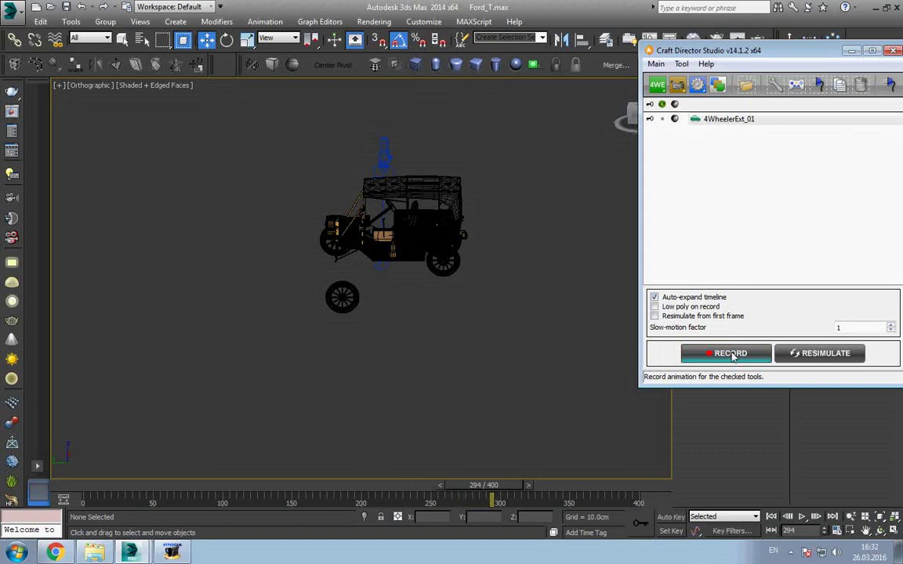
pyautogui.moveTo(525, 495); pyautogui.dragTo(92, 503)
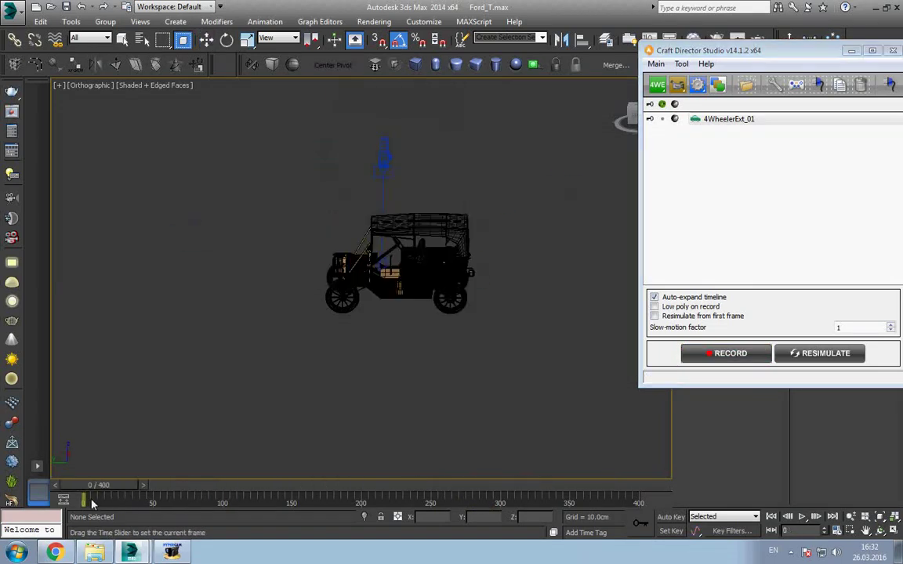
pyautogui.keyDown('alt'); pyautogui.moveTo(344, 354); pyautogui.dragTo(367, 316, button='middle'); pyautogui.keyUp('alt')
# Step: Select the left-behind front wheel, show the rig's body again and frame the wheel
pyautogui.click(294, 297)
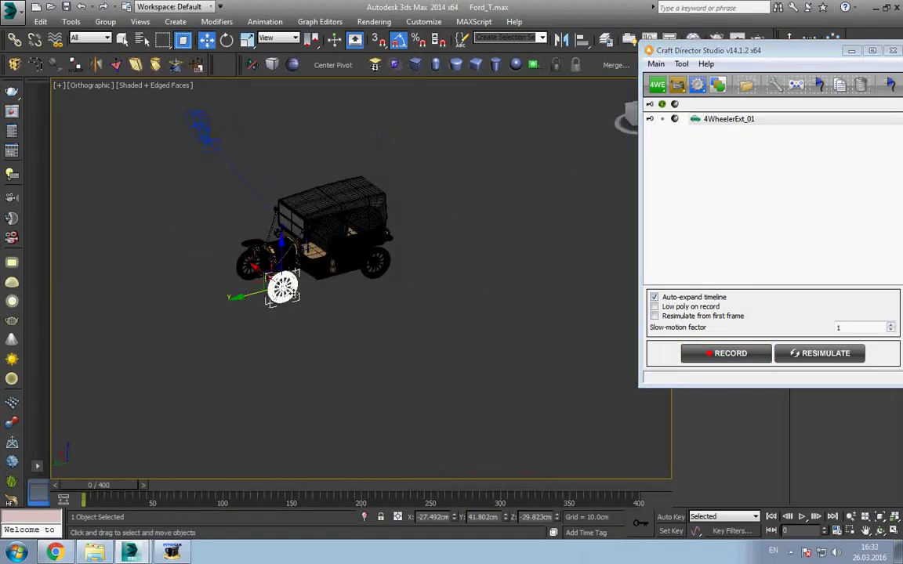
pyautogui.scroll(2, 301, 309)
pyautogui.scroll(5, 310, 313)
pyautogui.click(674, 119)
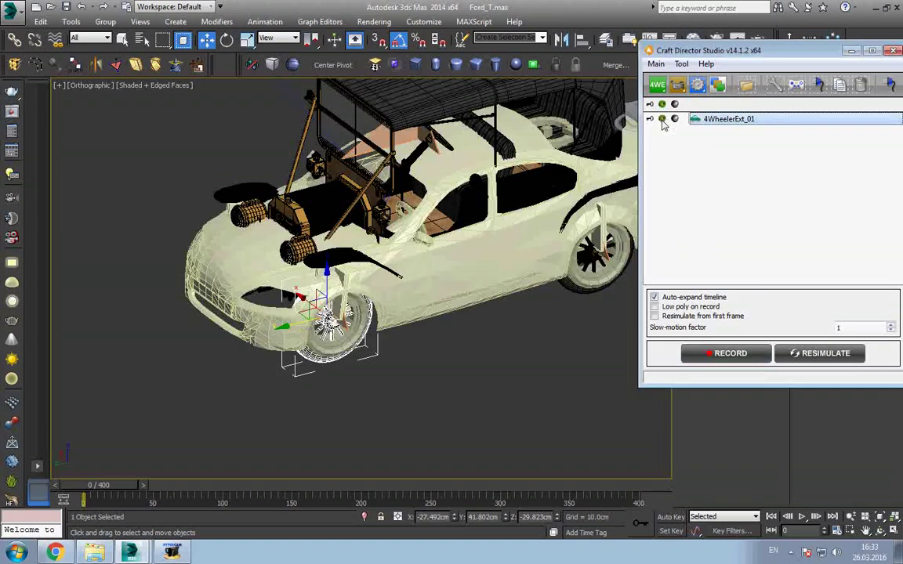
pyautogui.press('z')
# Step: Link the stray front wheel to the rig, deselect, and view the roof from above
pyautogui.click(14, 39)
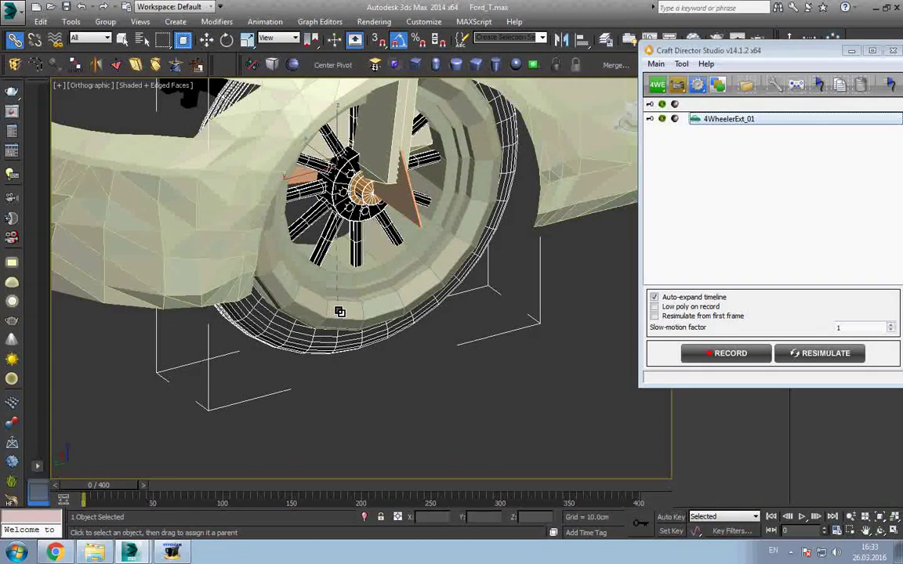
pyautogui.scroll(-1, 339, 311)
pyautogui.scroll(-4, 352, 321)
pyautogui.scroll(-4, 392, 345)
pyautogui.click(414, 357)
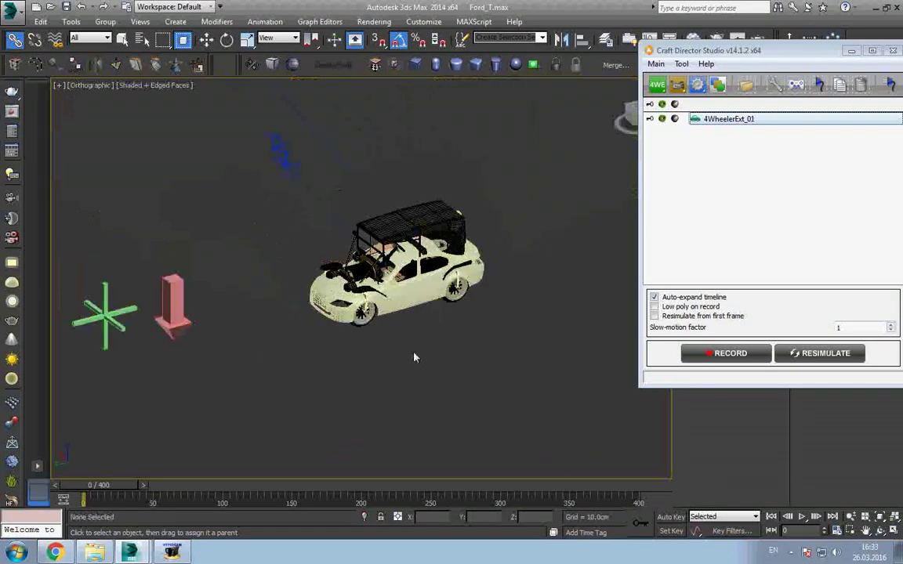
pyautogui.moveTo(413, 357); pyautogui.dragTo(411, 375, button='middle')
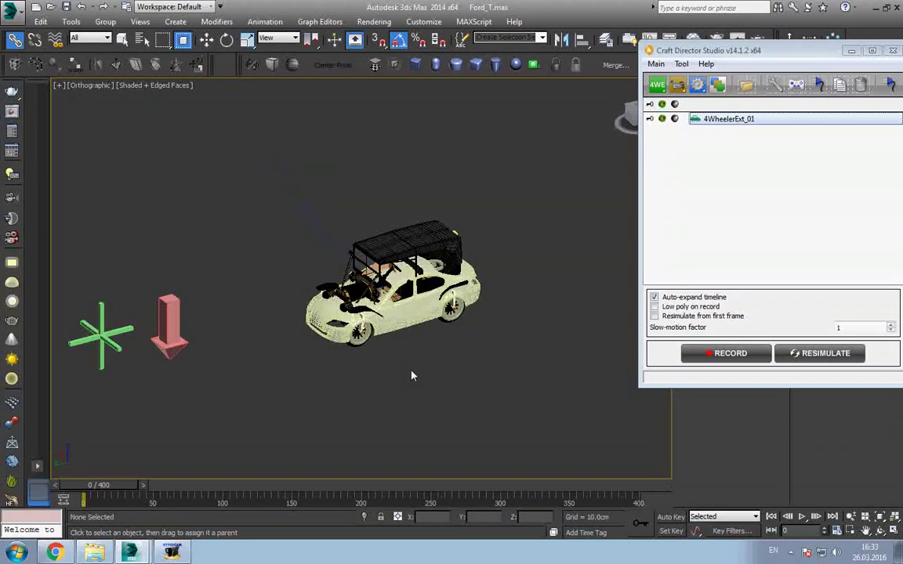
pyautogui.scroll(1, 412, 380)
pyautogui.scroll(4, 415, 388)
pyautogui.keyDown('alt'); pyautogui.moveTo(417, 389); pyautogui.dragTo(600, 368, button='middle'); pyautogui.keyUp('alt')
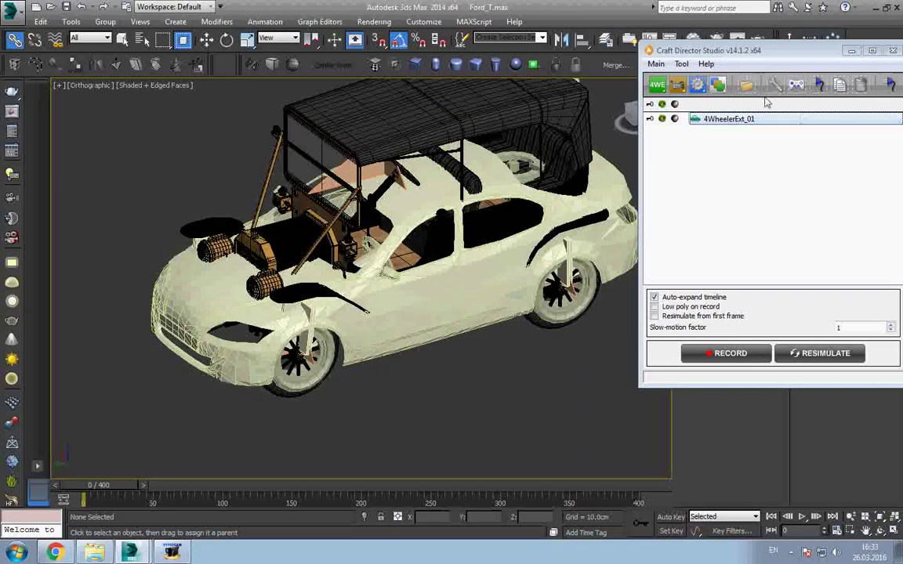
# Step: Load the 'Example: keyboard' input profile for the 4WheelerExt_01 rig and start recording the drive
pyautogui.click(796, 86)
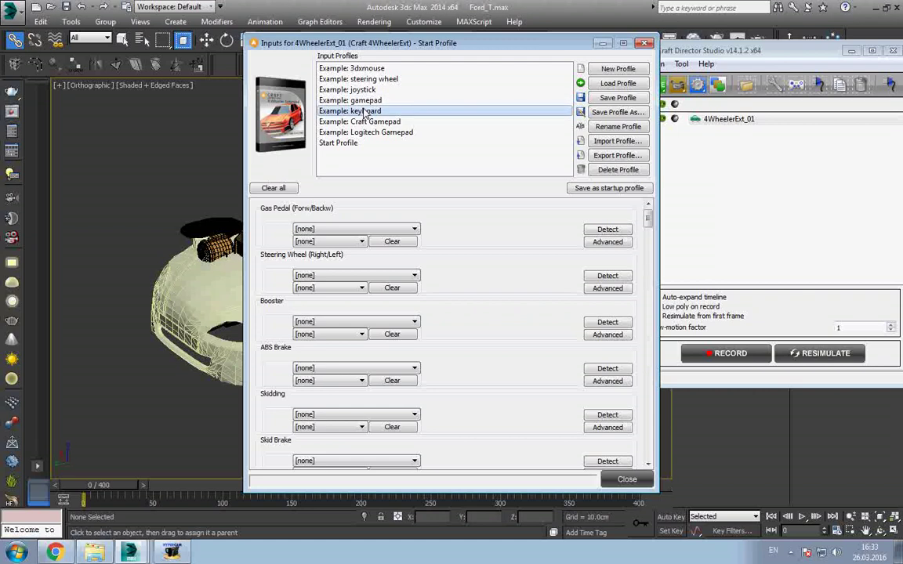
pyautogui.click(365, 111)
pyautogui.click(628, 480)
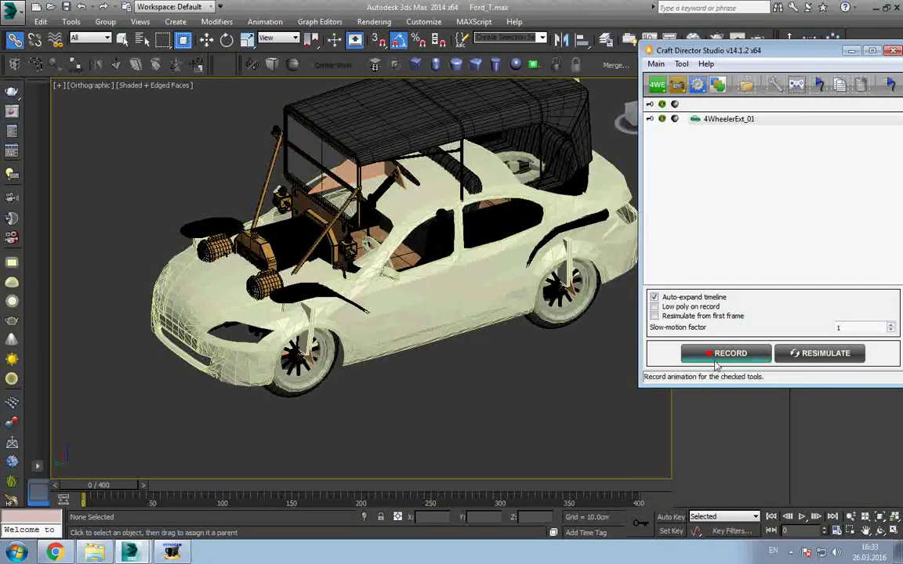
pyautogui.click(715, 353)
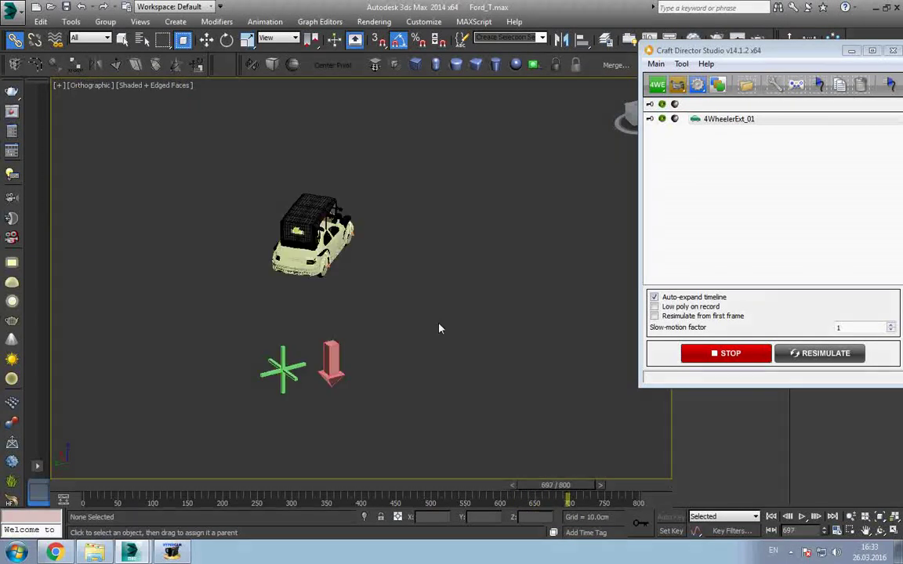
# Step: Keep driving the car toward the scene's left while the timeline auto-expands to 3200 frames
pyautogui.click(662, 118)
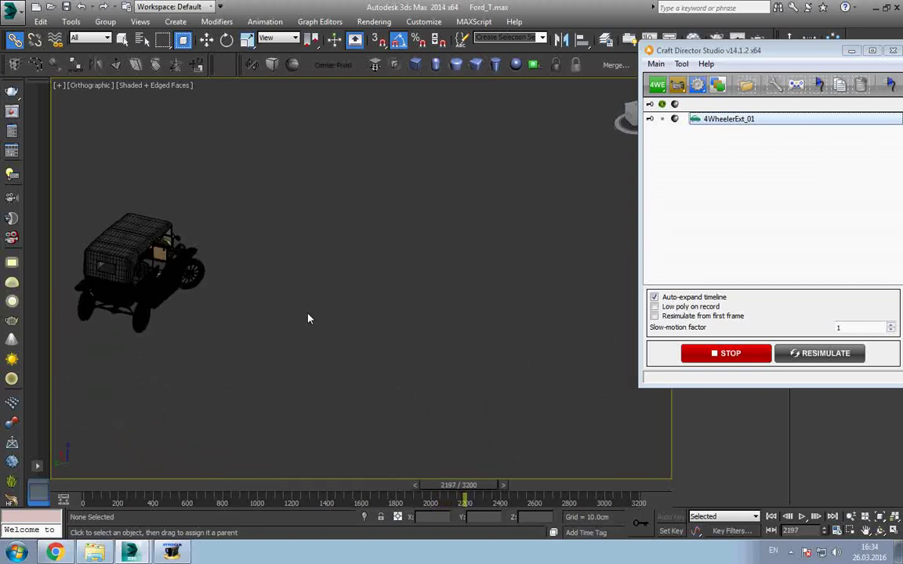
# Step: Stop recording at frame 2264 and look through 4WheelerExt_01_DriverCam
pyautogui.click(726, 354)
pyautogui.press('c')
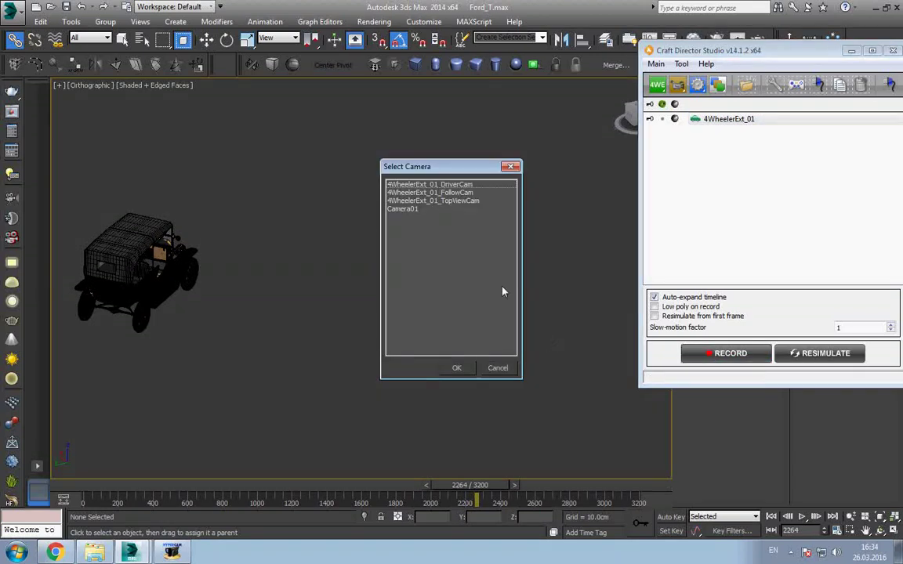
pyautogui.doubleClick(430, 185)
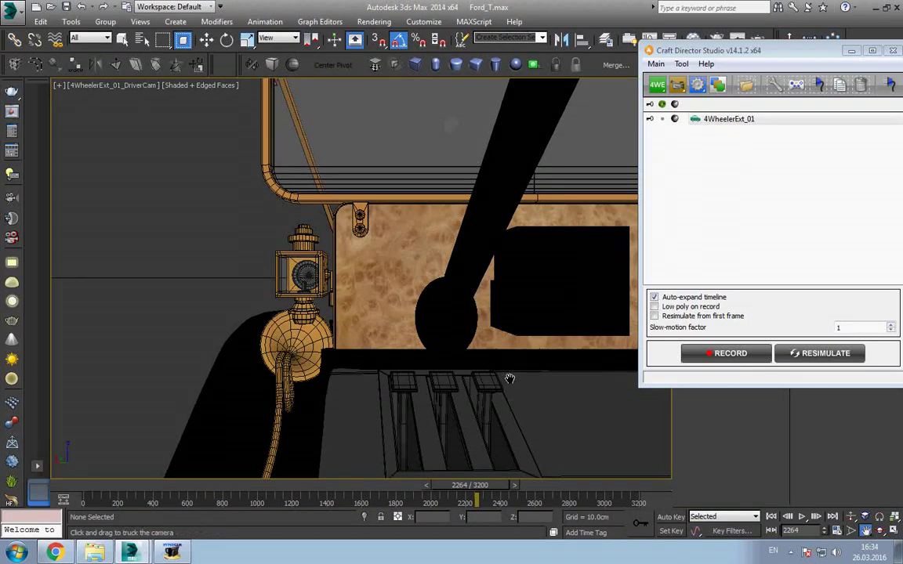
pyautogui.moveTo(510, 379); pyautogui.dragTo(504, 381)
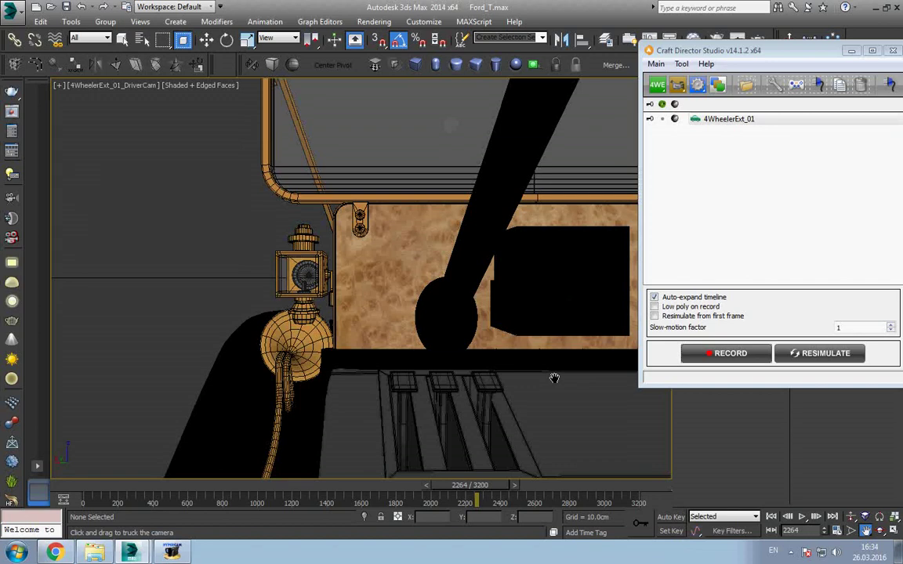
# Step: Switch to the Left view and frame the car in a three-quarter side view
pyautogui.press('l')
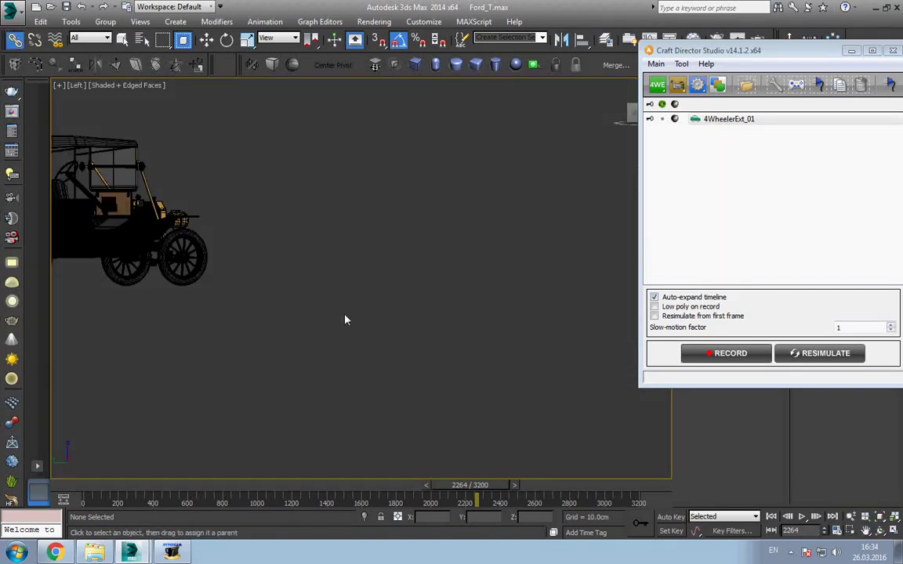
pyautogui.moveTo(345, 320); pyautogui.dragTo(427, 378, button='middle')
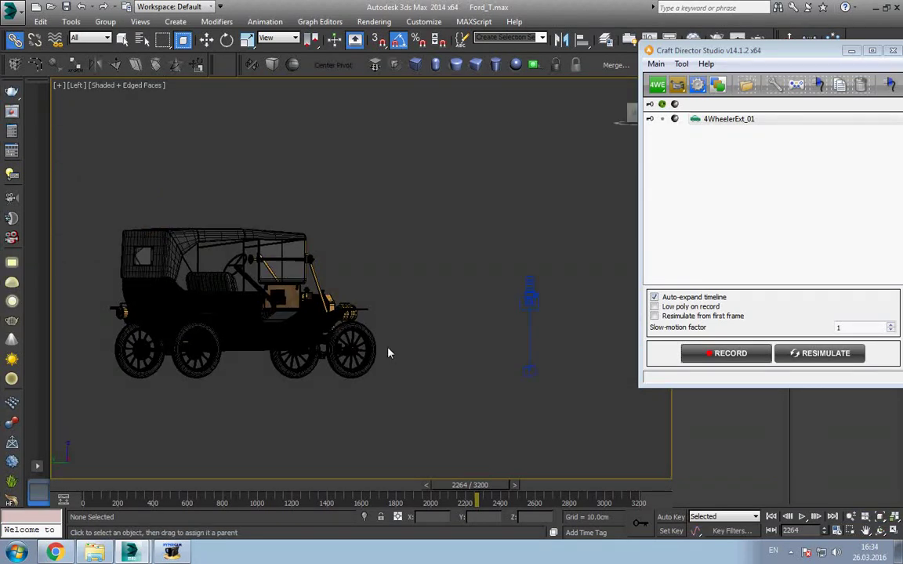
pyautogui.moveTo(388, 353)
pyautogui.keyDown('alt'); pyautogui.mouseDown(button='middle')
pyautogui.moveTo(314, 357)
pyautogui.moveTo(406, 323)
pyautogui.mouseUp(button='middle'); pyautogui.keyUp('alt')
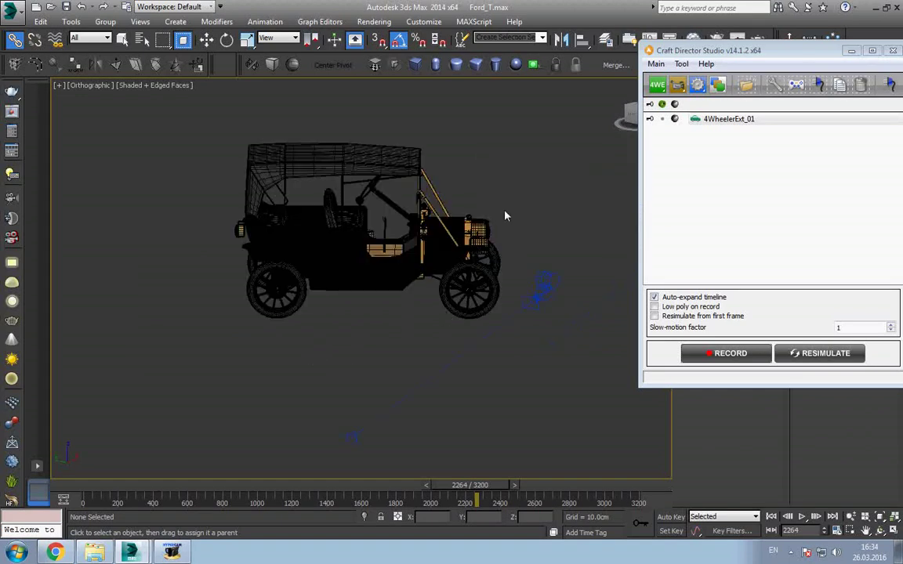
pyautogui.scroll(-3, 505, 215)
pyautogui.moveTo(452, 219); pyautogui.dragTo(431, 329, button='middle')
pyautogui.scroll(6, 434, 335)
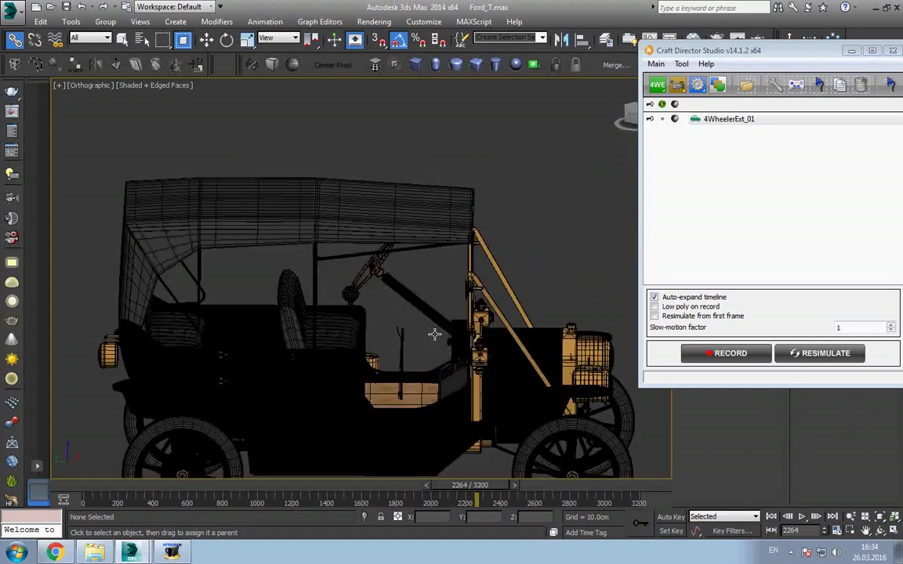
# Step: Return the viewport to the DriverCam interior view
pyautogui.press('c')
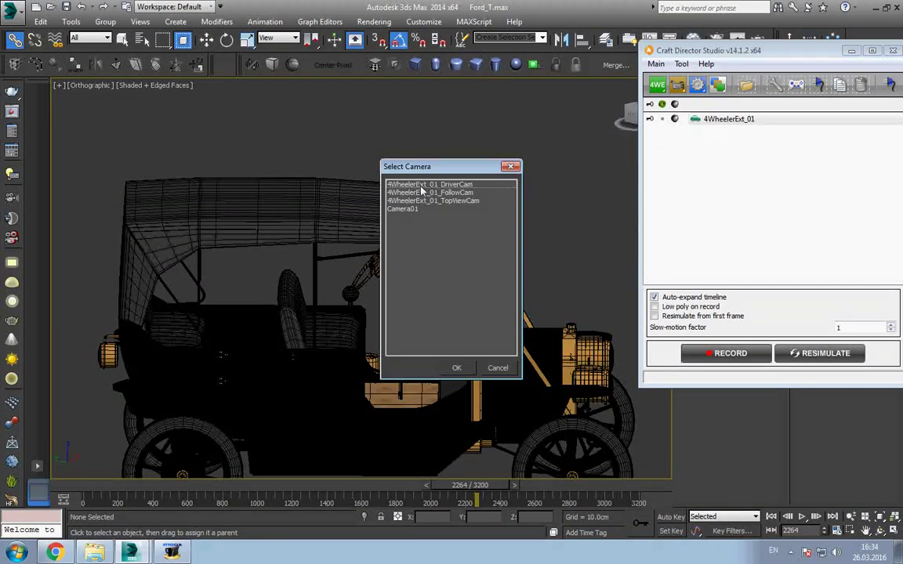
pyautogui.doubleClick(421, 187)
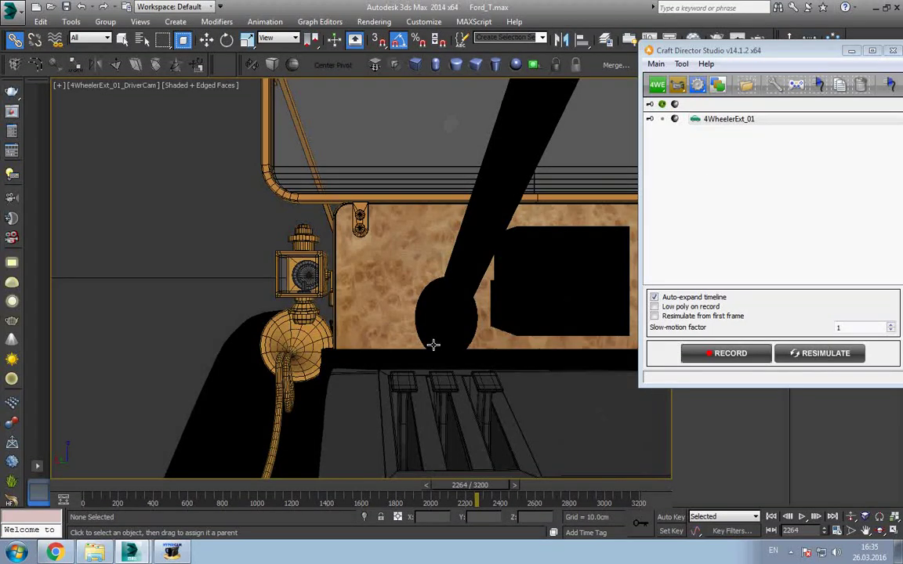
pyautogui.press('h')
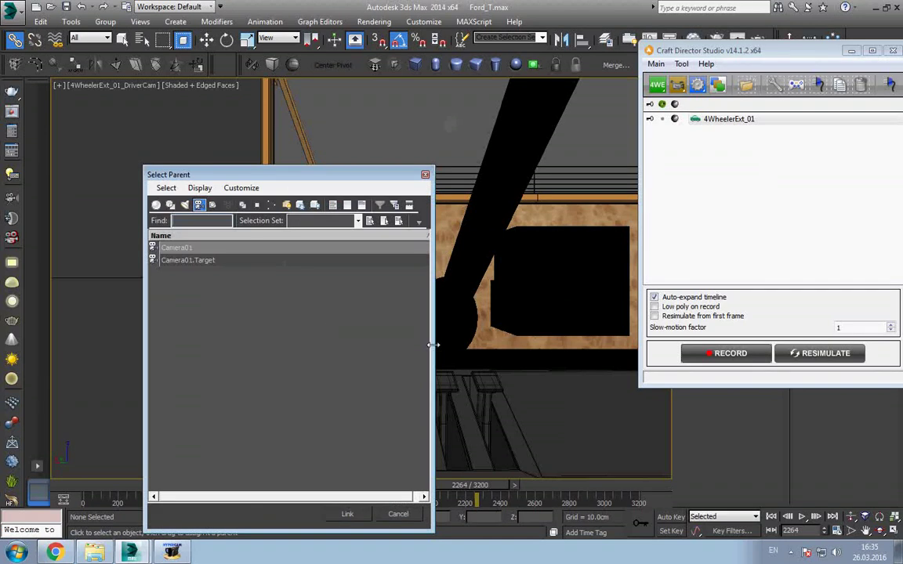
pyautogui.click(425, 175)
# Step: Cycle the viewport through the rig's FollowCam, TopViewCam and DriverCam views
pyautogui.press('c')
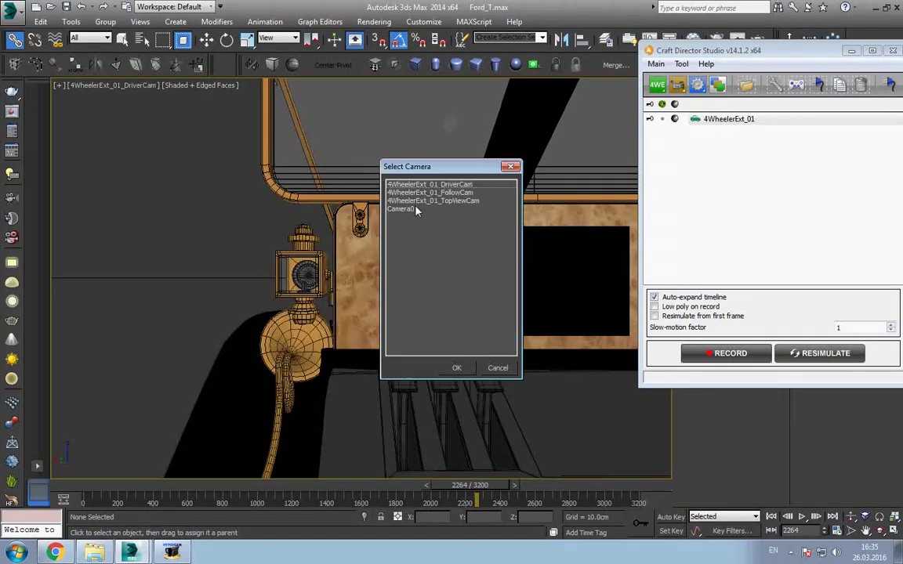
pyautogui.doubleClick(416, 194)
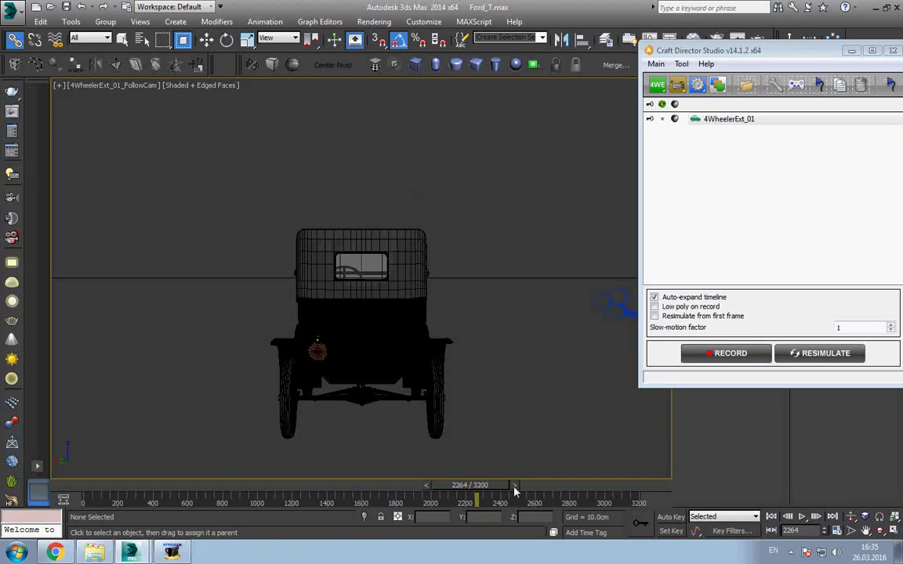
pyautogui.press('c')
pyautogui.doubleClick(434, 202)
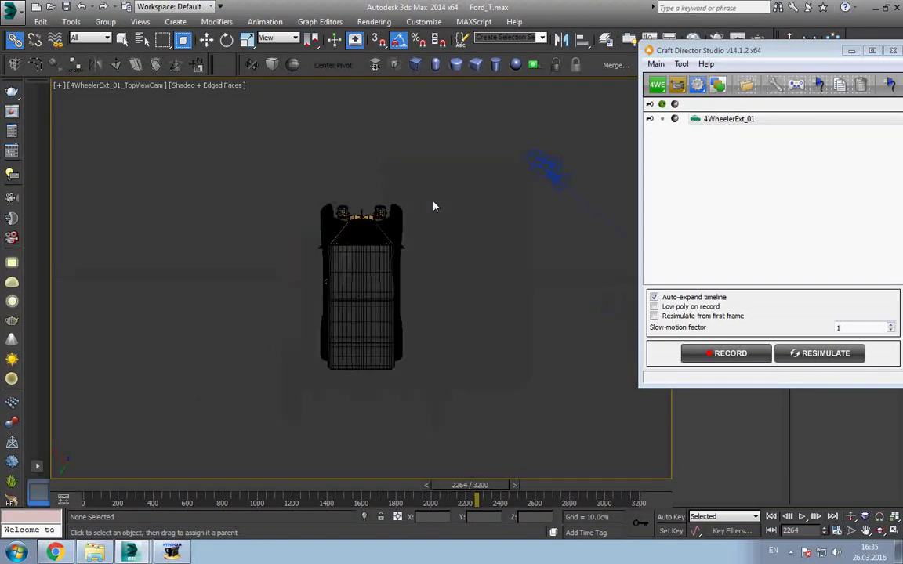
pyautogui.press('c')
pyautogui.doubleClick(435, 196)
pyautogui.press('c')
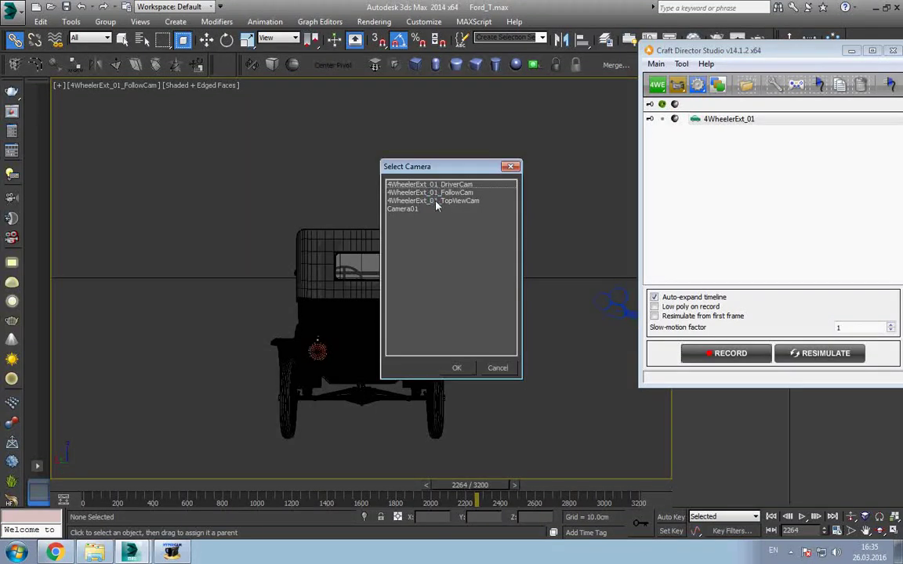
pyautogui.doubleClick(435, 202)
pyautogui.press('c')
pyautogui.doubleClick(435, 185)
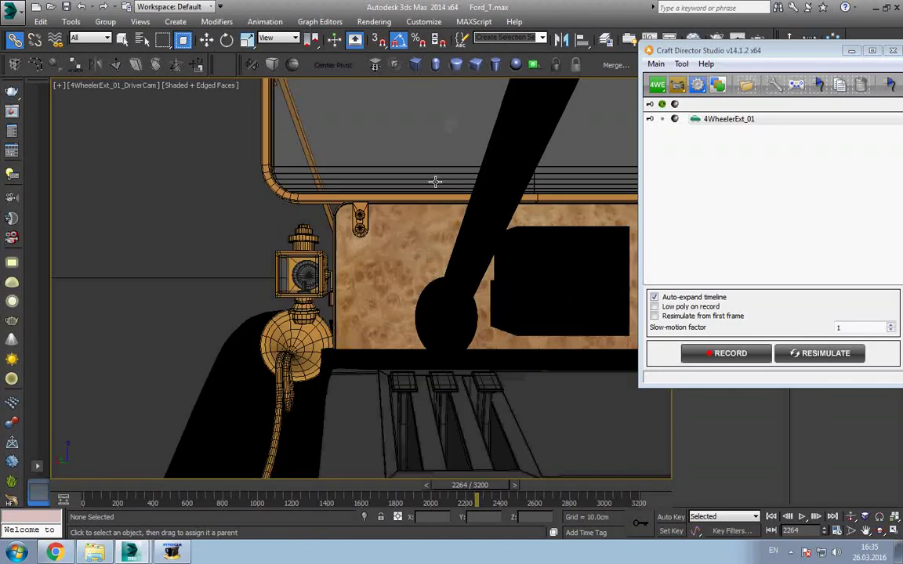
# Step: View the car from behind through FollowCam without edged faces, at frame 0
pyautogui.press('c')
pyautogui.doubleClick(440, 193)
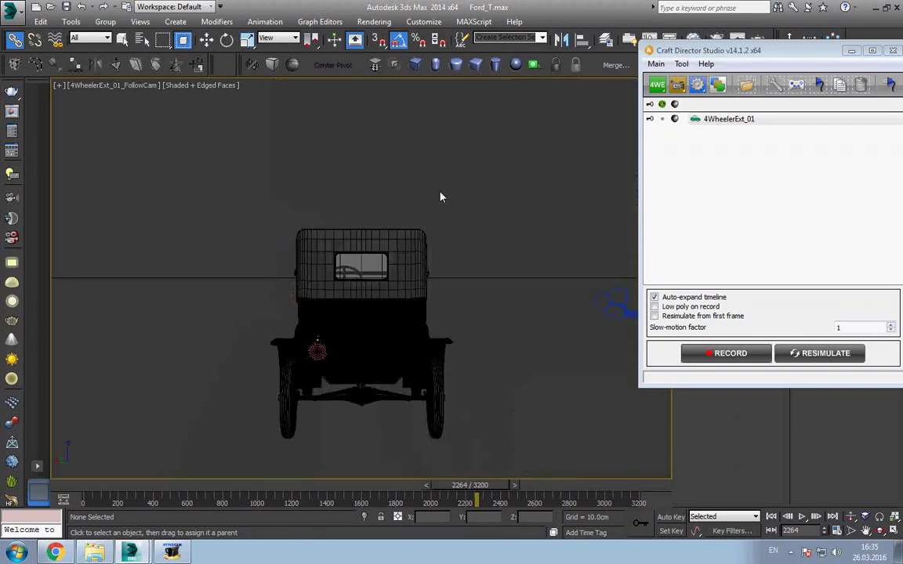
pyautogui.press('F4')
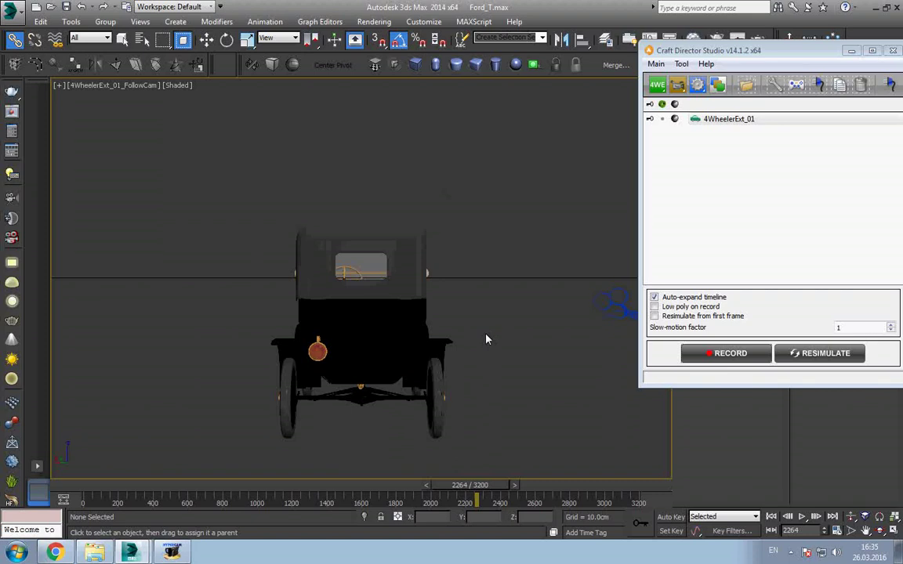
pyautogui.press('Home')
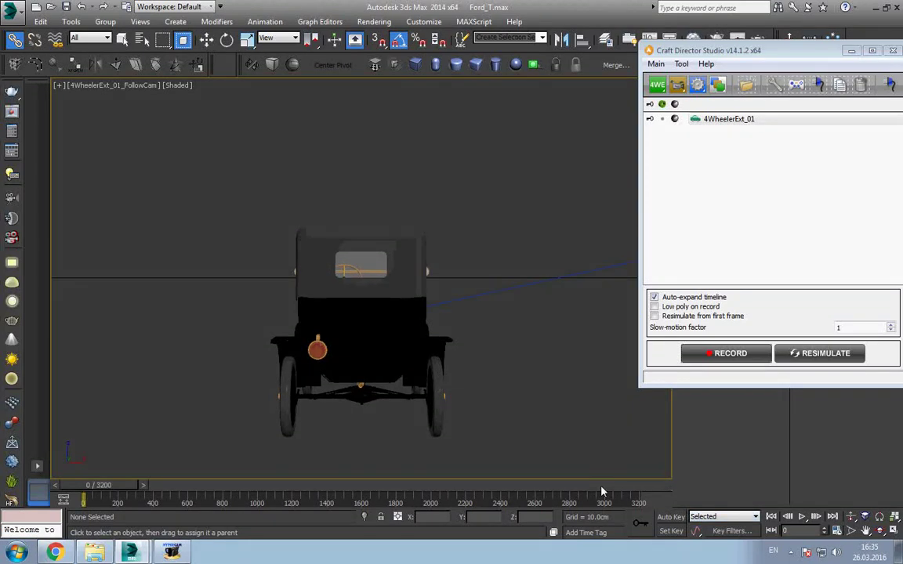
# Step: Look through Camera01 and toggle the safe frame on and off
pyautogui.press('c')
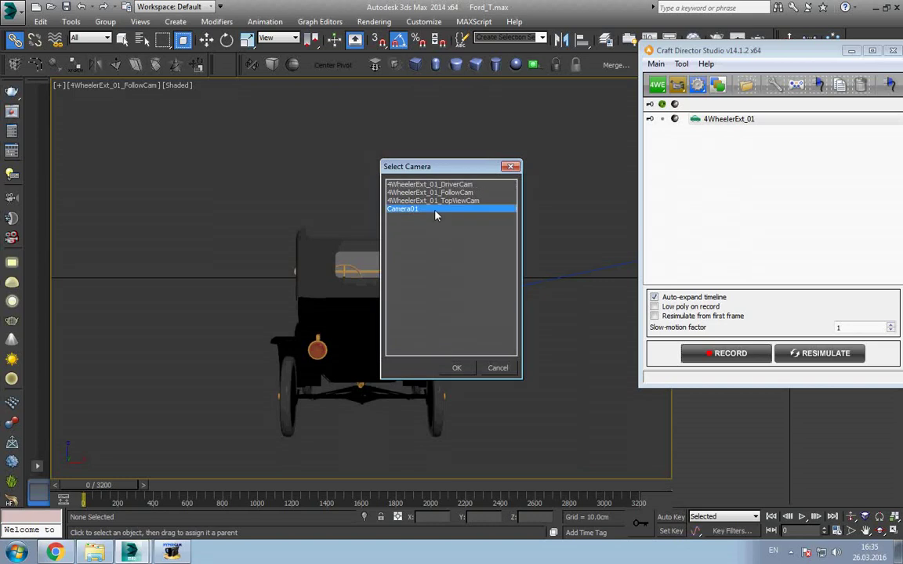
pyautogui.doubleClick(437, 213)
pyautogui.hotkey('shift', 'f')
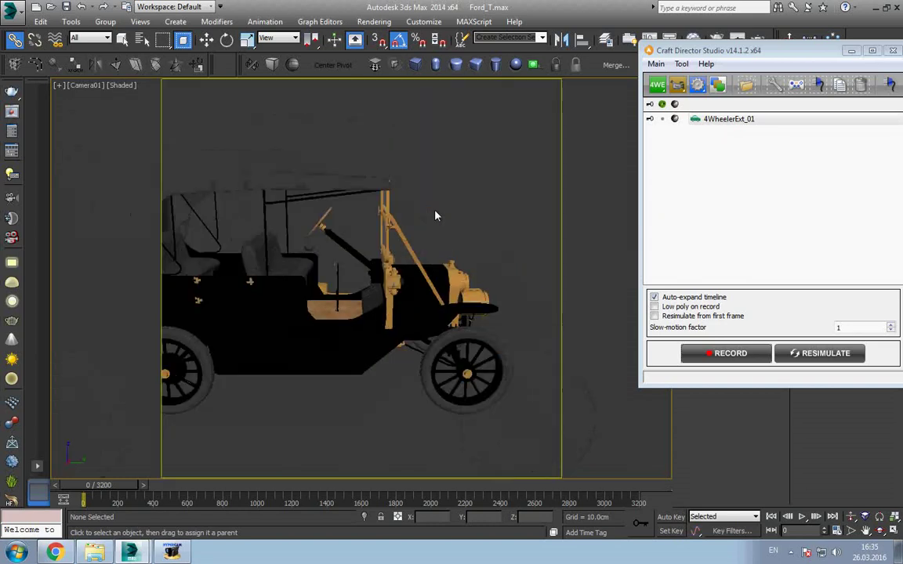
pyautogui.hotkey('shift', 'f')
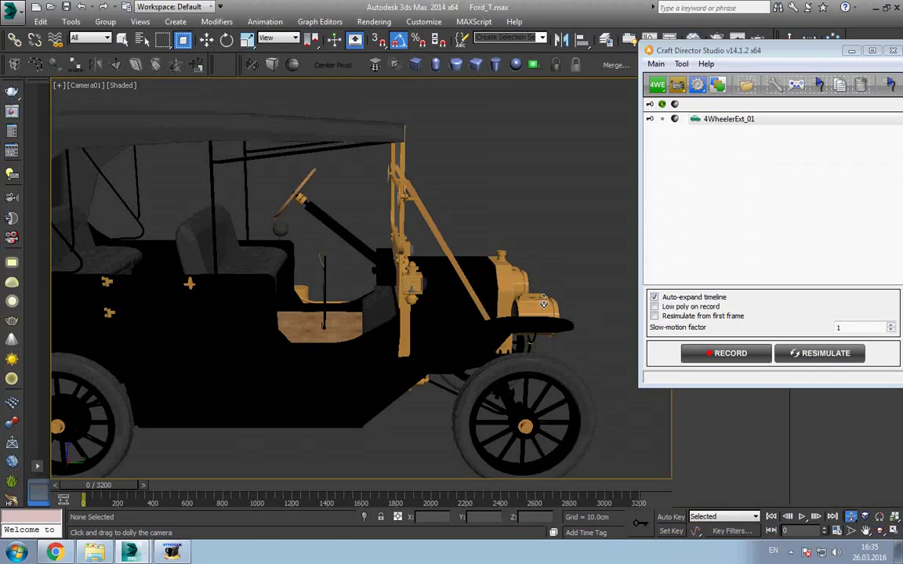
# Step: Scrub to frame 187, then orbit the Perspective view to see the car from above
pyautogui.press('l')
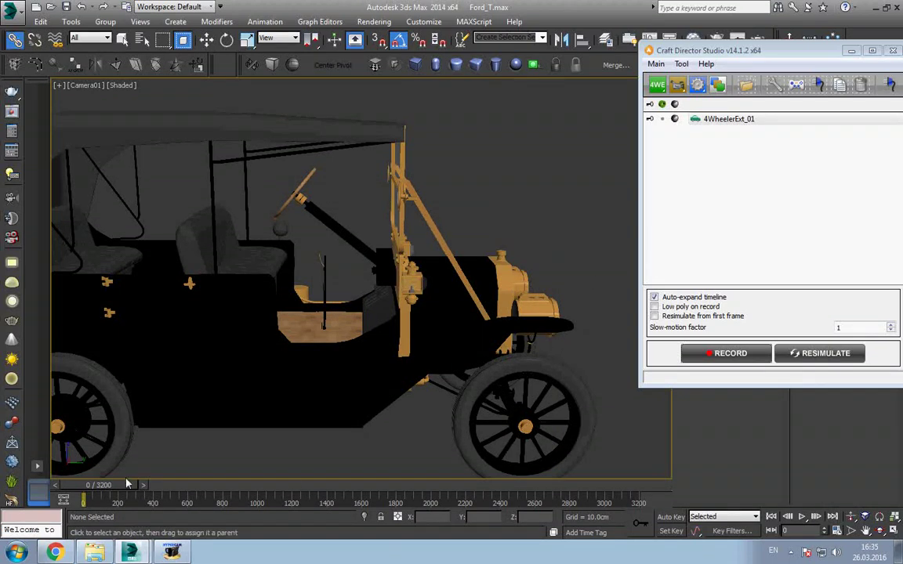
pyautogui.moveTo(128, 483); pyautogui.dragTo(151, 496)
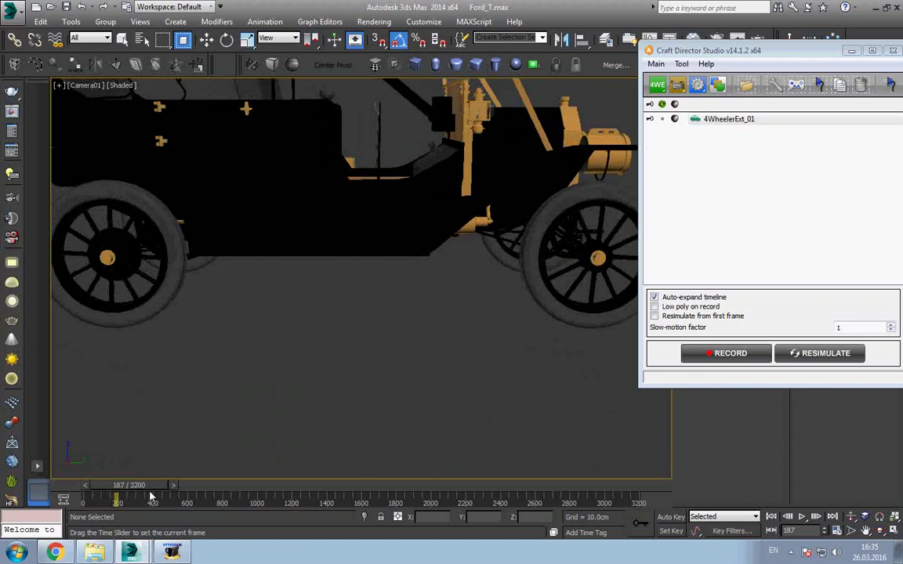
pyautogui.press('p')
pyautogui.scroll(-10, 312, 395)
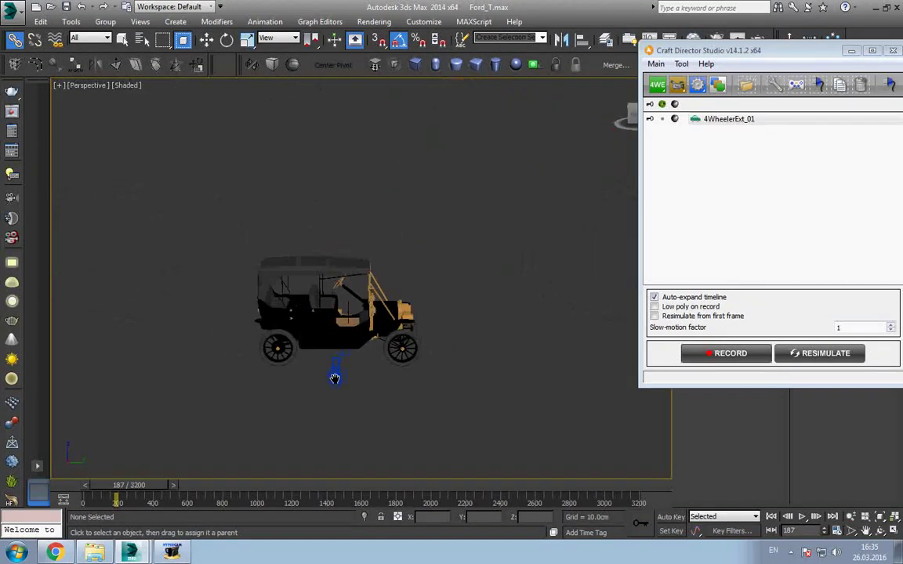
pyautogui.moveTo(341, 371)
pyautogui.keyDown('alt'); pyautogui.mouseDown(button='middle')
pyautogui.moveTo(395, 396)
pyautogui.moveTo(376, 415)
pyautogui.mouseUp(button='middle'); pyautogui.keyUp('alt')
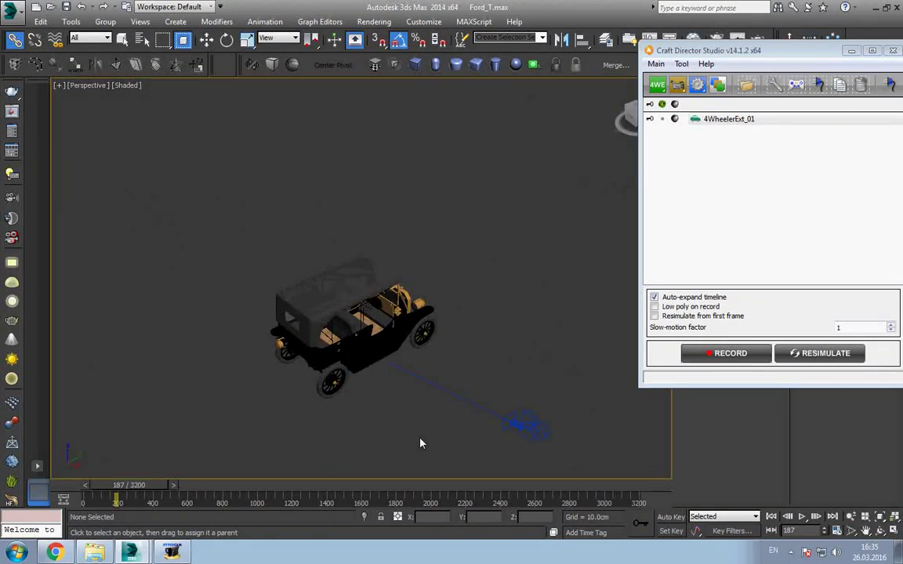
# Step: Play the recorded drive, pause at frame 322, orbit to a side view, and replay
pyautogui.press('/')
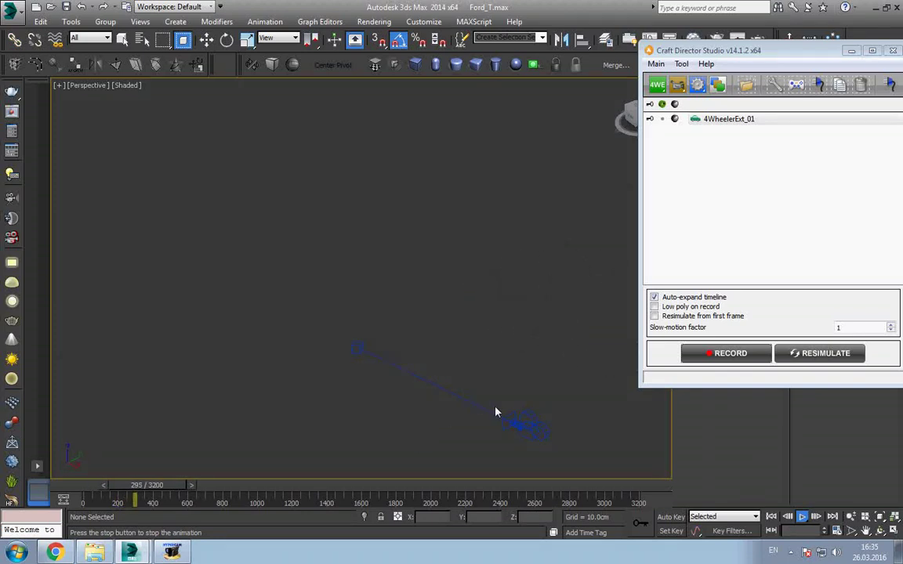
pyautogui.press('/')
pyautogui.moveTo(445, 364)
pyautogui.keyDown('alt'); pyautogui.mouseDown(button='middle')
pyautogui.moveTo(420, 369)
pyautogui.moveTo(377, 321)
pyautogui.mouseUp(button='middle'); pyautogui.keyUp('alt')
pyautogui.scroll(2, 392, 327)
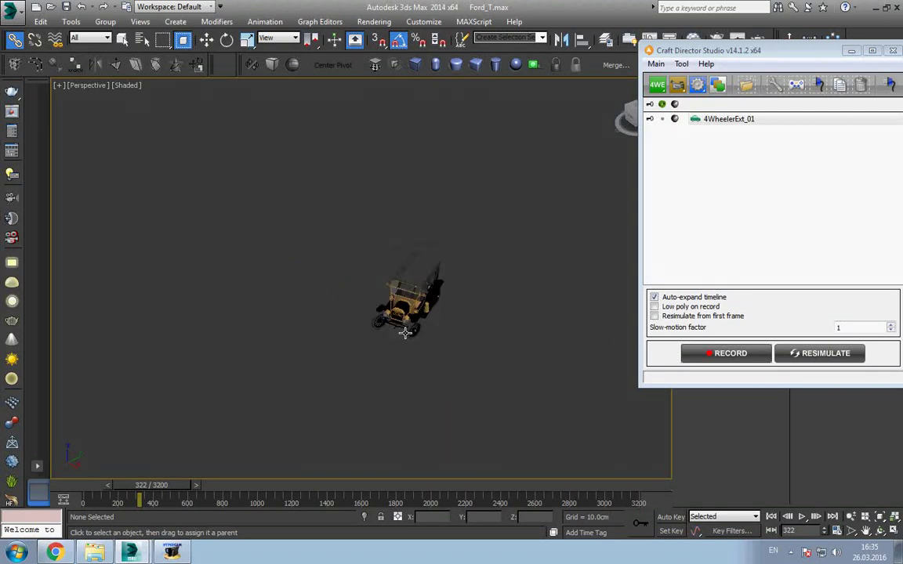
pyautogui.scroll(4, 404, 333)
pyautogui.scroll(-3, 403, 332)
pyautogui.moveTo(403, 333)
pyautogui.keyDown('alt'); pyautogui.mouseDown(button='middle')
pyautogui.moveTo(364, 318)
pyautogui.moveTo(393, 312)
pyautogui.mouseUp(button='middle'); pyautogui.keyUp('alt')
pyautogui.scroll(5, 394, 317)
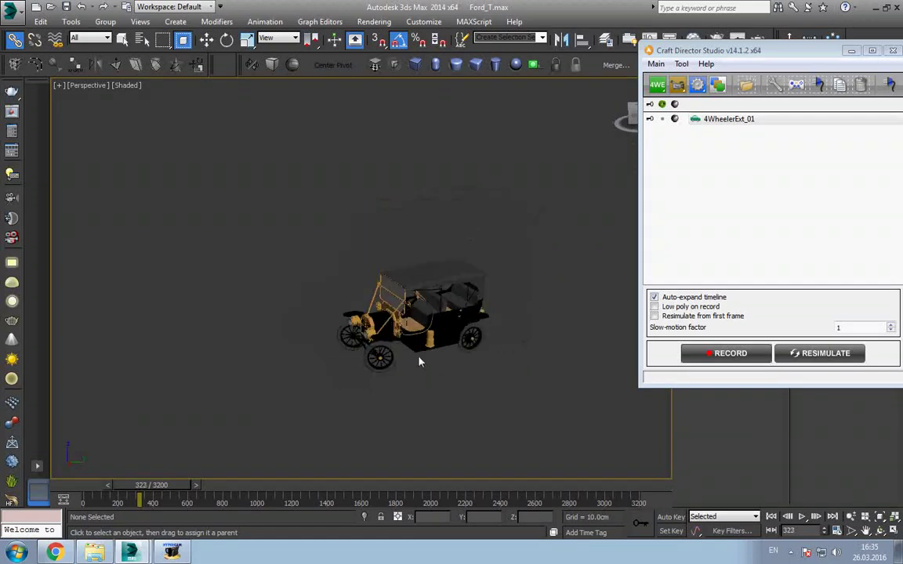
pyautogui.press('/')
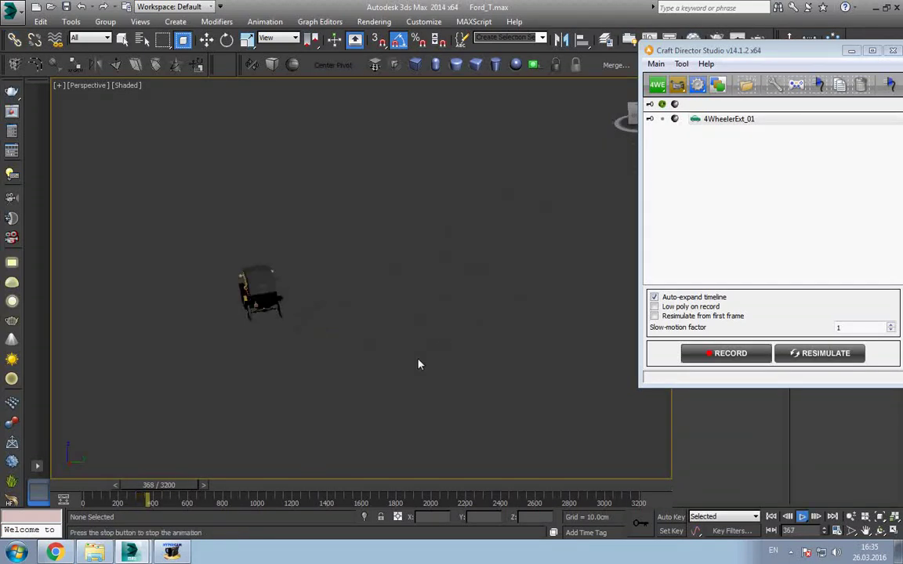
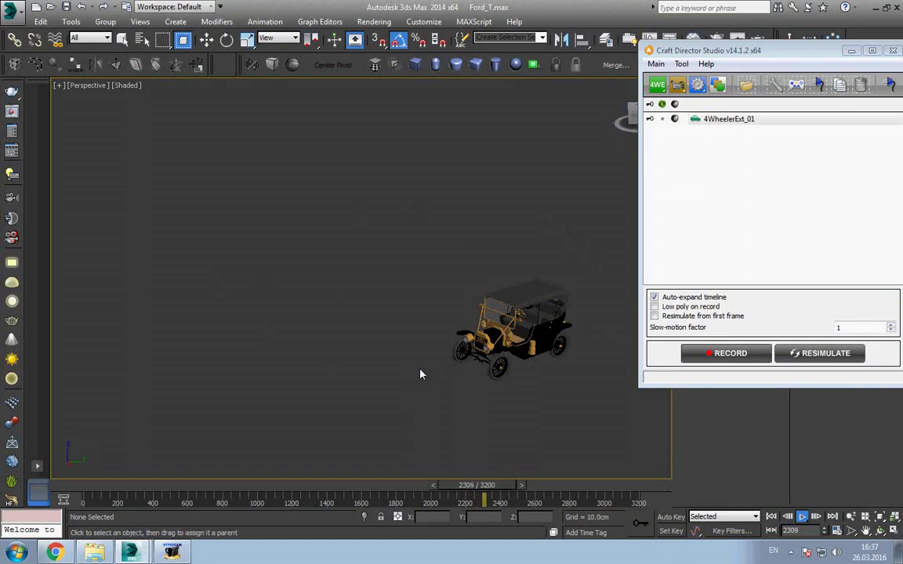
# Step: Select the Ford T and bake its 4WheelerExt_01 Craft Director animation into regular keyframes
pyautogui.click(503, 345)
pyautogui.rightClick(503, 345)
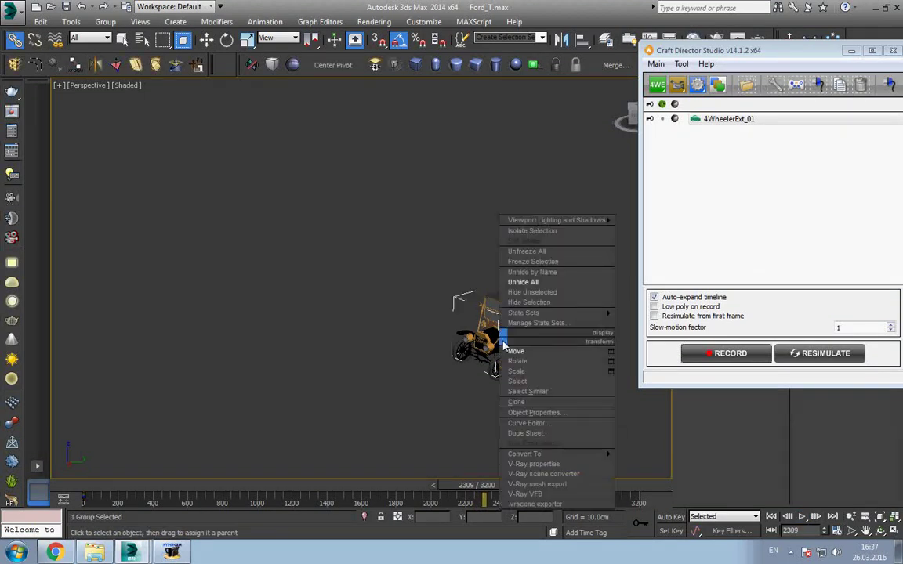
pyautogui.click(515, 353)
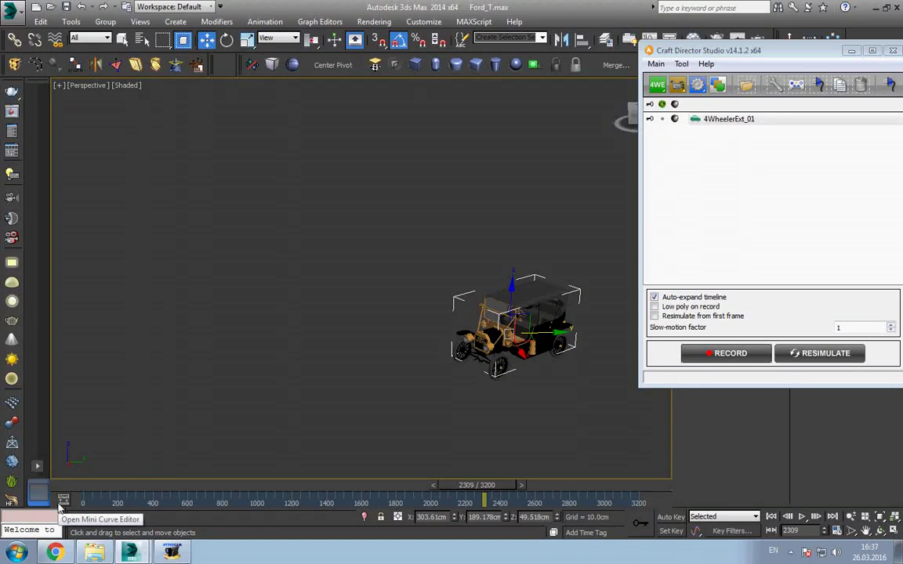
pyautogui.click(818, 87)
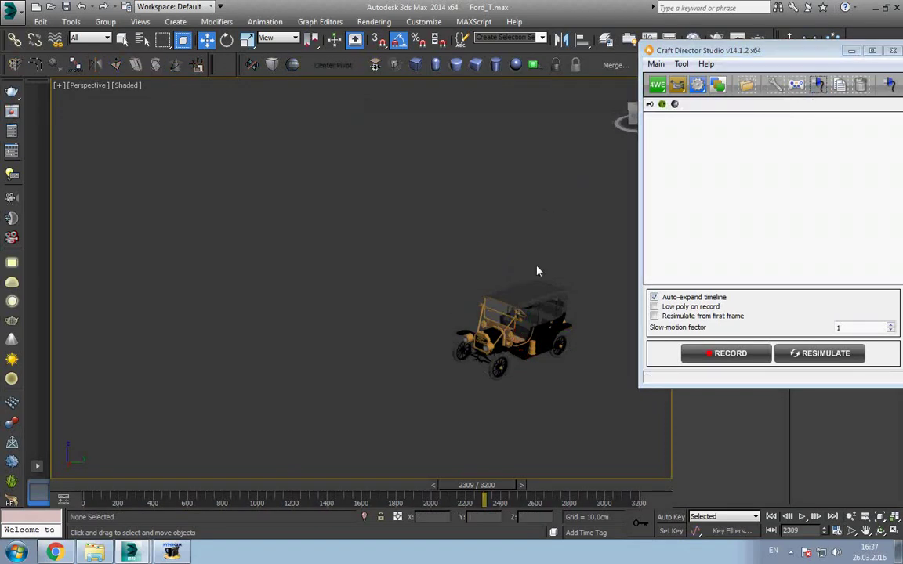
# Step: Scrub the time slider and play briefly to check the car's baked motion
pyautogui.moveTo(495, 490)
pyautogui.mouseDown()
pyautogui.moveTo(322, 490)
pyautogui.moveTo(258, 513)
pyautogui.moveTo(139, 519)
pyautogui.mouseUp()
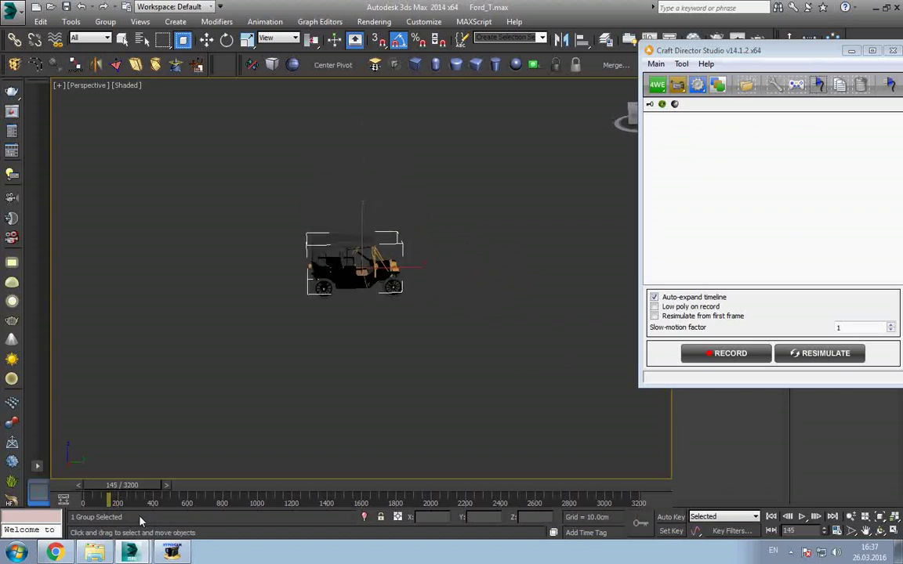
pyautogui.press('w')
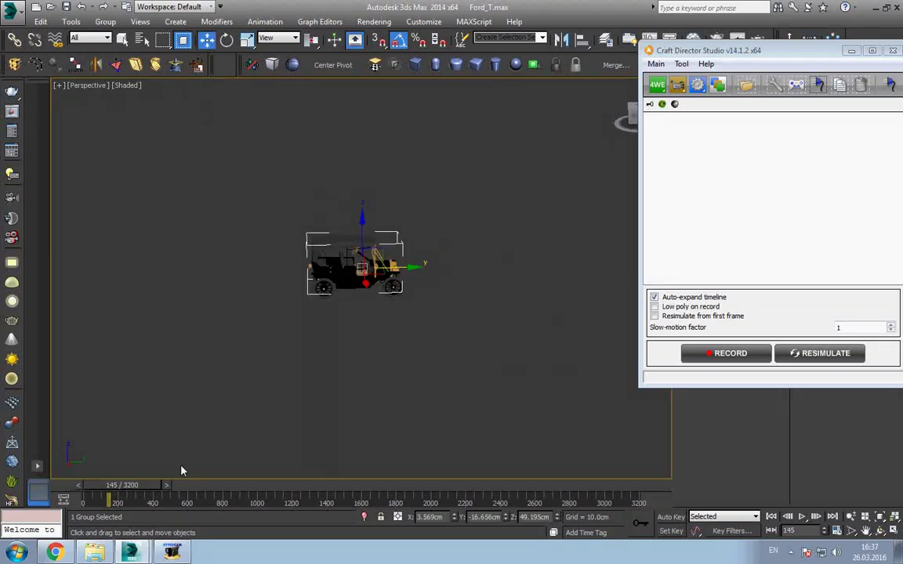
pyautogui.press('/')
pyautogui.press('/')
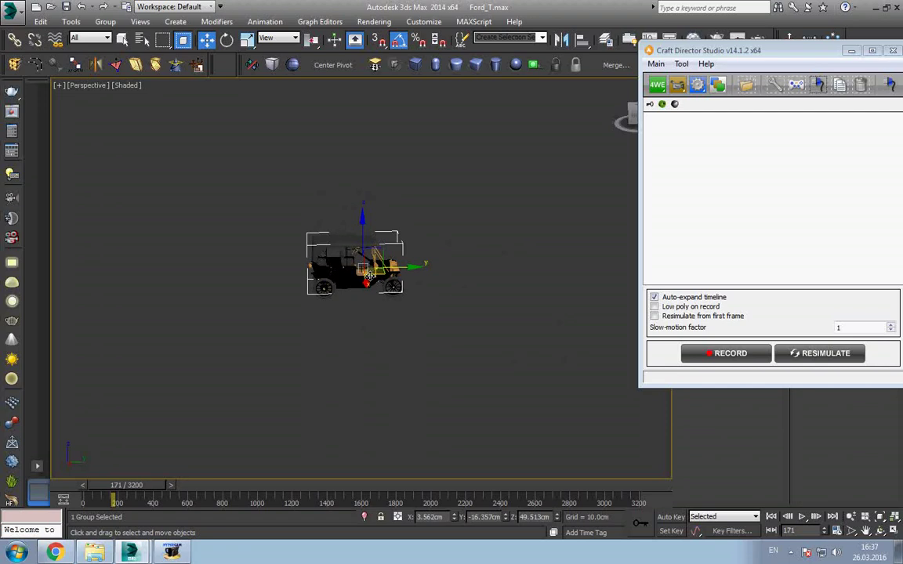
# Step: Select all visible objects in the scene and bring up the quad menu
pyautogui.click(447, 332)
pyautogui.click(373, 280)
pyautogui.click(430, 342)
pyautogui.hotkey('ctrl', 'a')
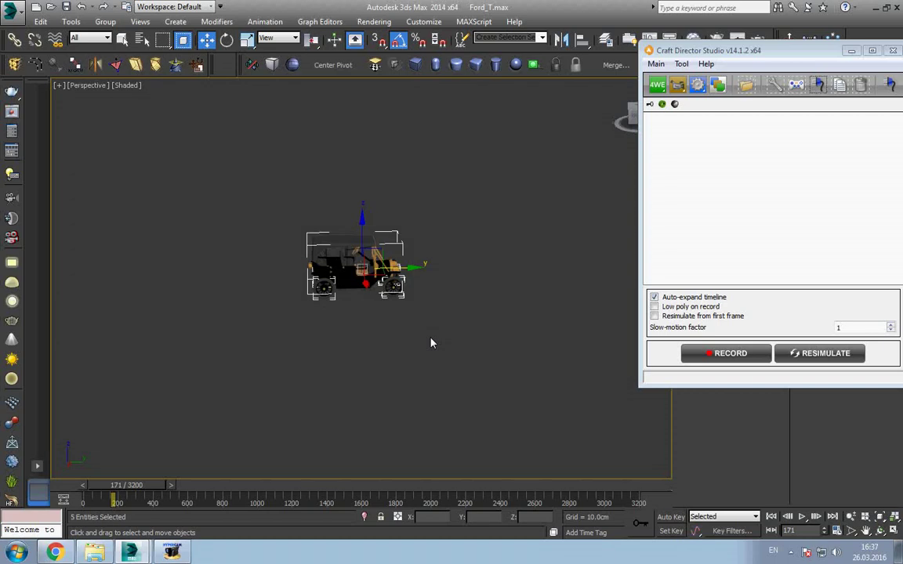
pyautogui.rightClick(430, 342)
# Step: Unhide all objects, then scrub from frame 0 to about frame 91 to check the car
pyautogui.click(454, 280)
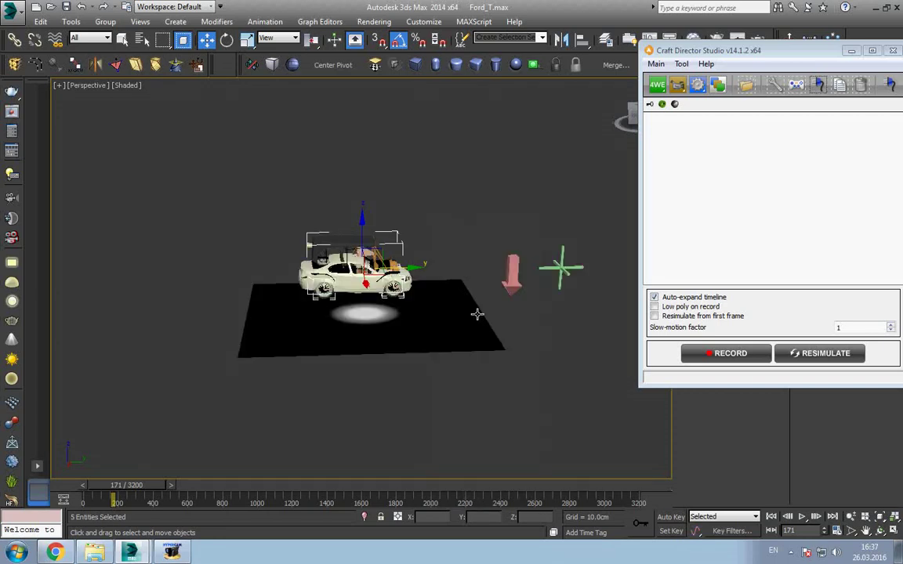
pyautogui.click(406, 319)
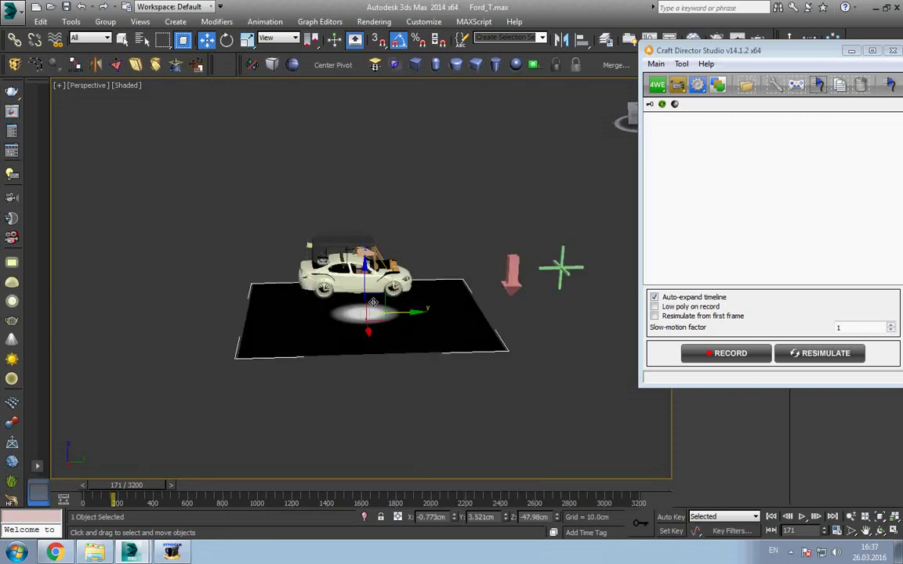
pyautogui.click(360, 286)
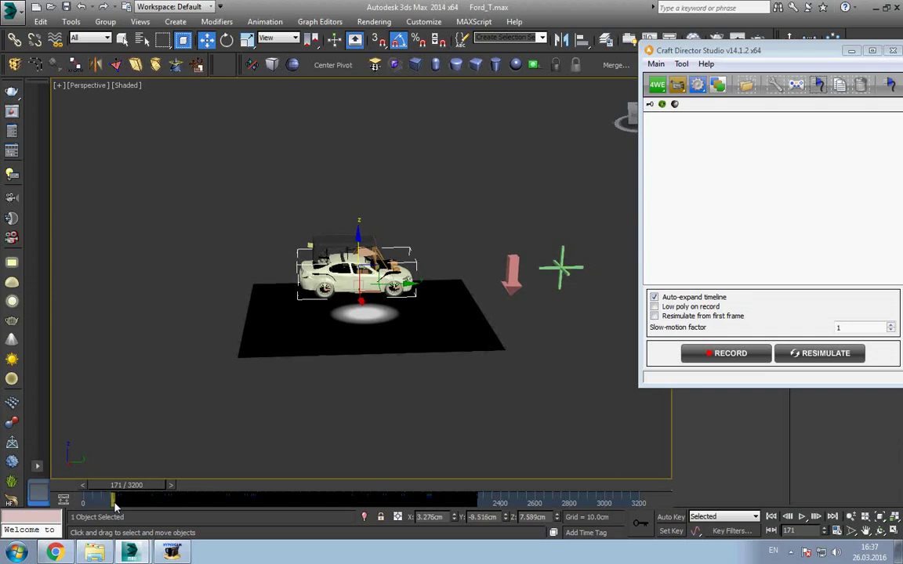
pyautogui.moveTo(138, 489); pyautogui.dragTo(115, 489)
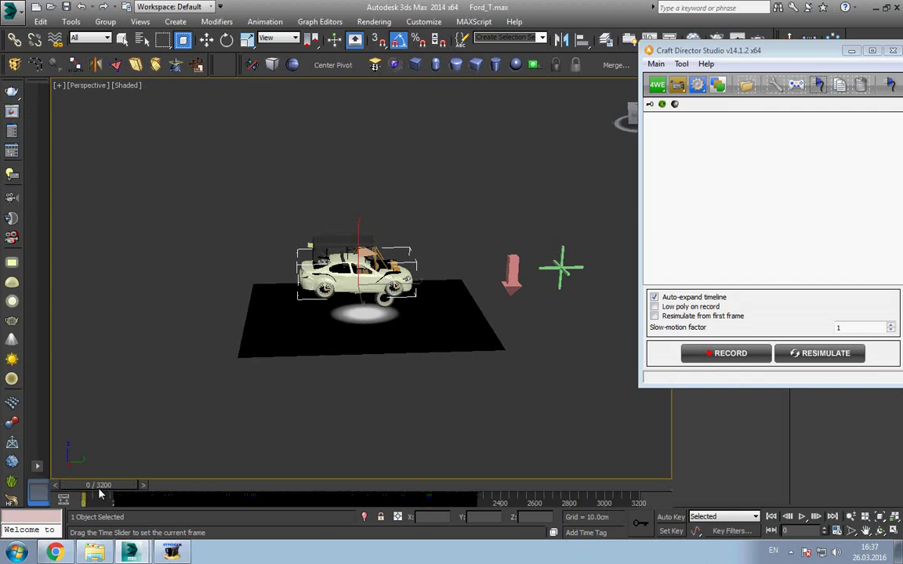
pyautogui.moveTo(122, 496); pyautogui.dragTo(109, 497)
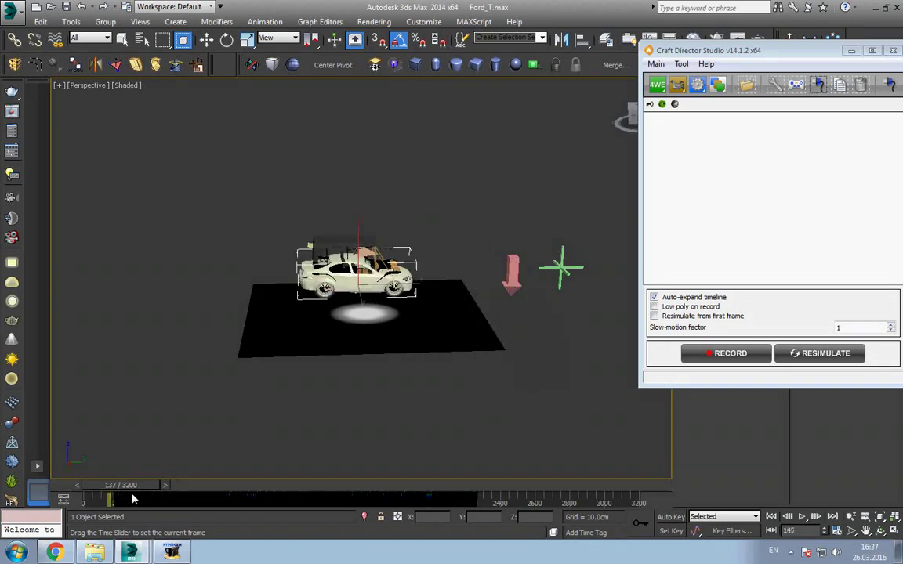
pyautogui.moveTo(101, 496); pyautogui.dragTo(133, 496)
# Step: Hide the white car and the red and green helper objects again
pyautogui.press('w')
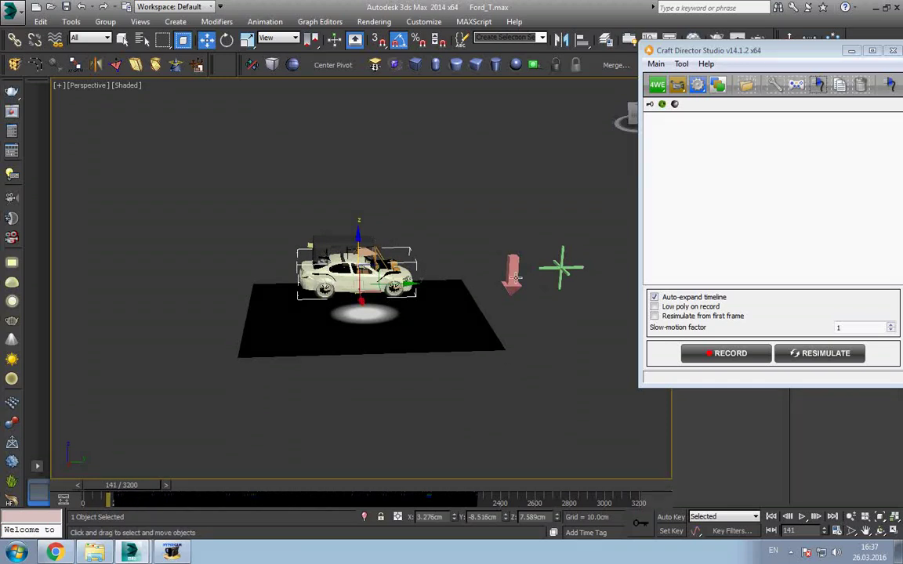
pyautogui.click(515, 277)
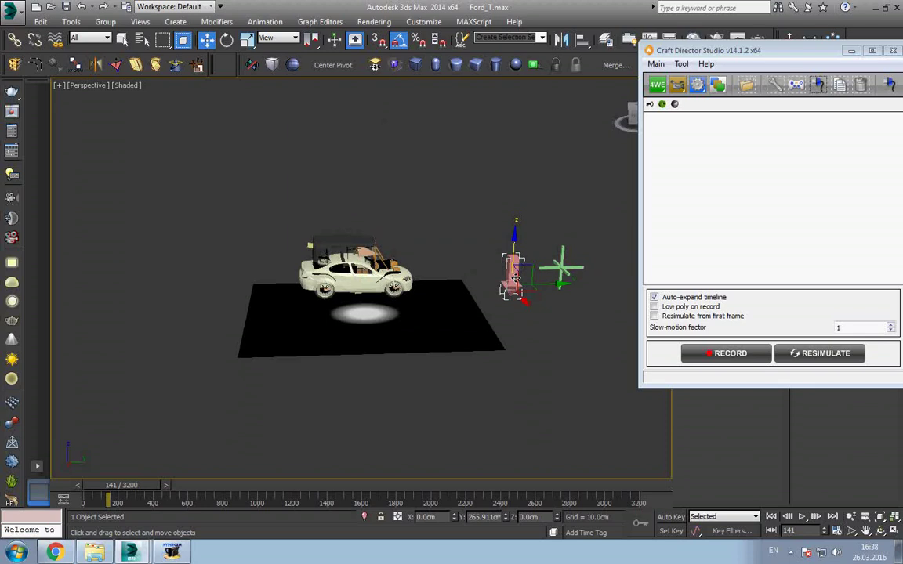
pyautogui.rightClick(515, 276)
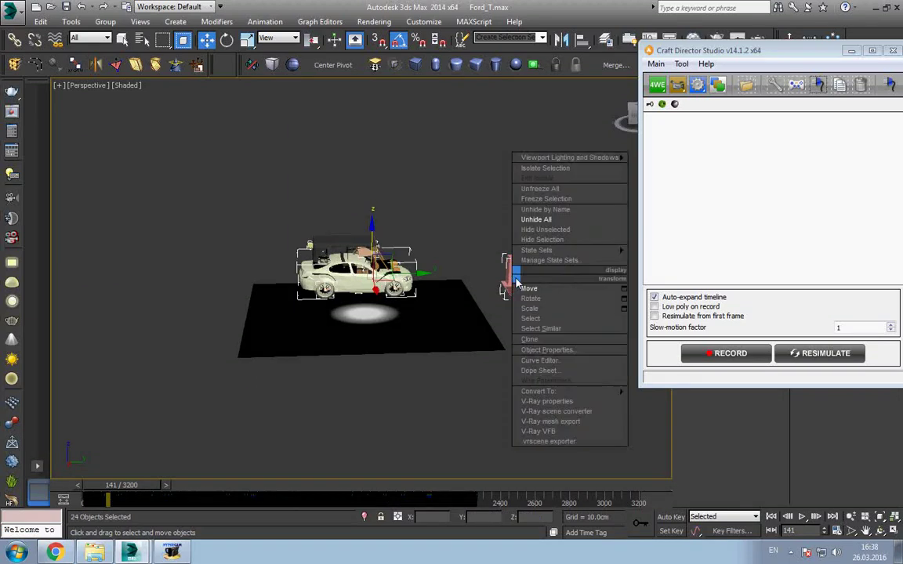
pyautogui.click(537, 244)
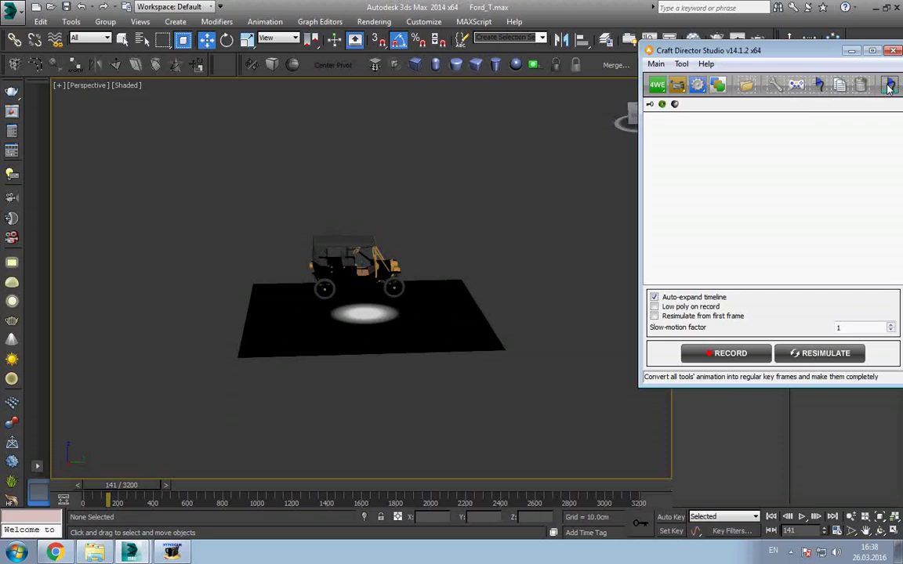
# Step: At frame 229, hide the ground plane and close the Craft Director Studio window
pyautogui.click(355, 280)
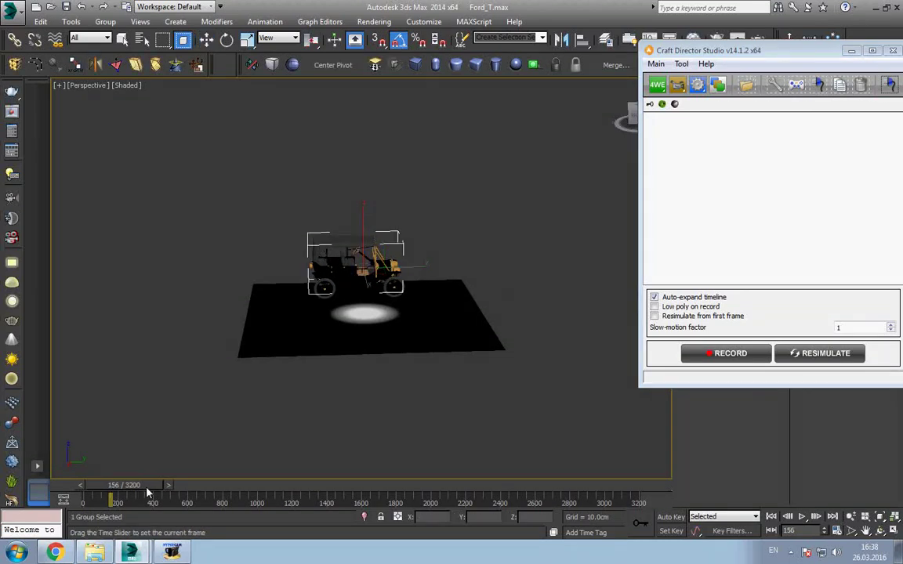
pyautogui.moveTo(145, 492); pyautogui.dragTo(166, 486)
pyautogui.click(294, 341)
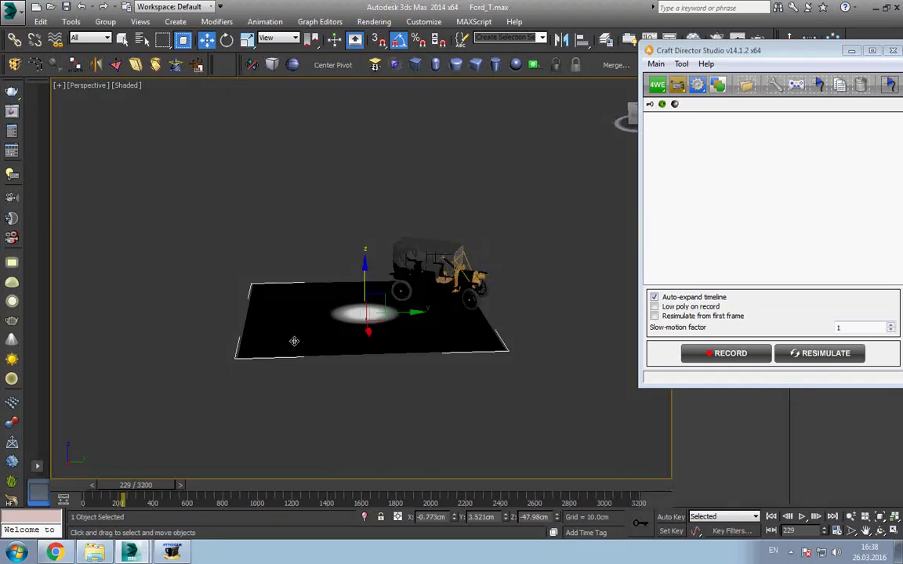
pyautogui.rightClick(294, 341)
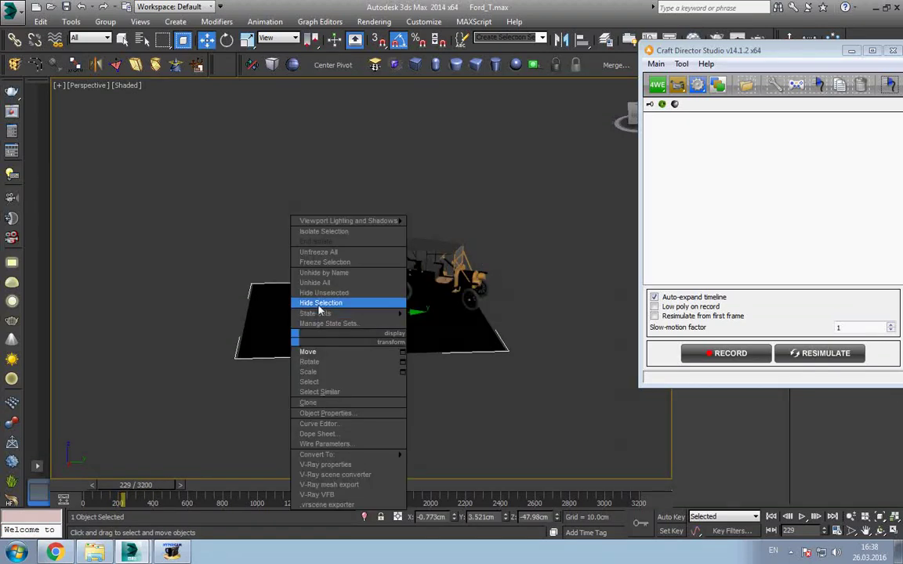
pyautogui.click(318, 306)
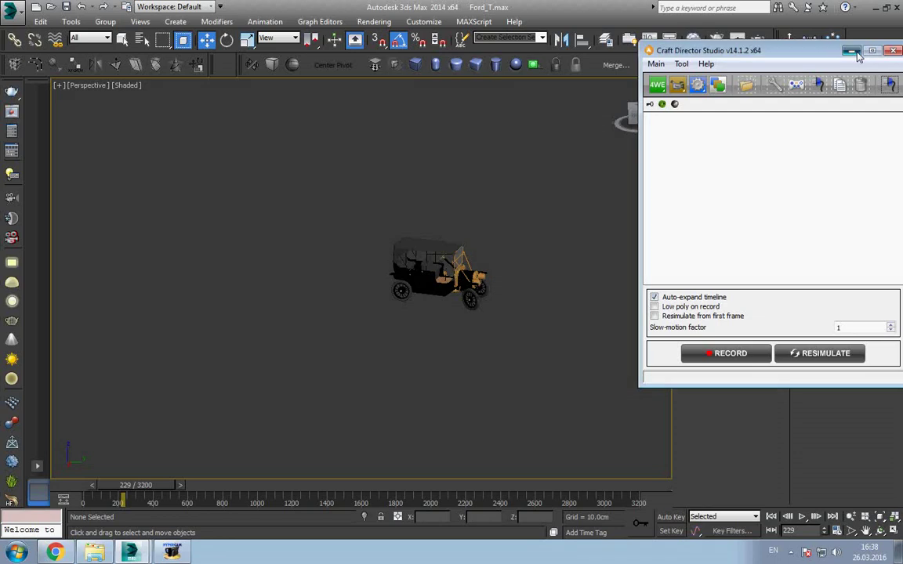
pyautogui.click(891, 50)
pyautogui.click(182, 555)
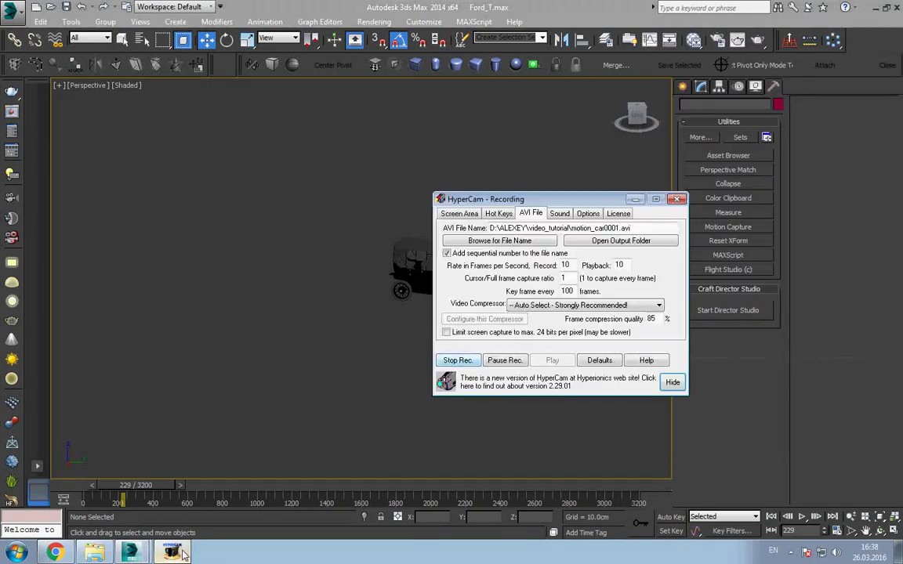